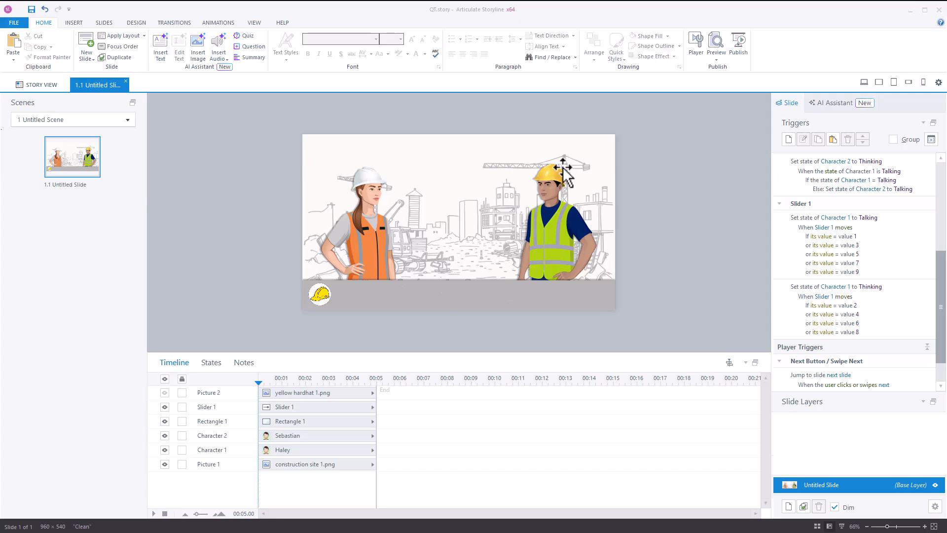
Step: Preview the current slide and move the hard-hat slider through its positions to test the characters' talking and thinking reactions, then close the preview
click(717, 60)
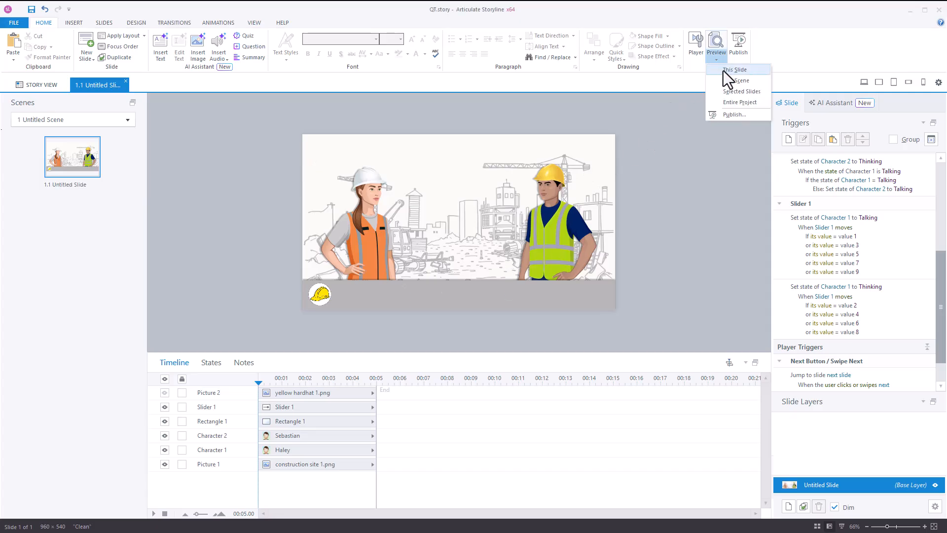
click(723, 70)
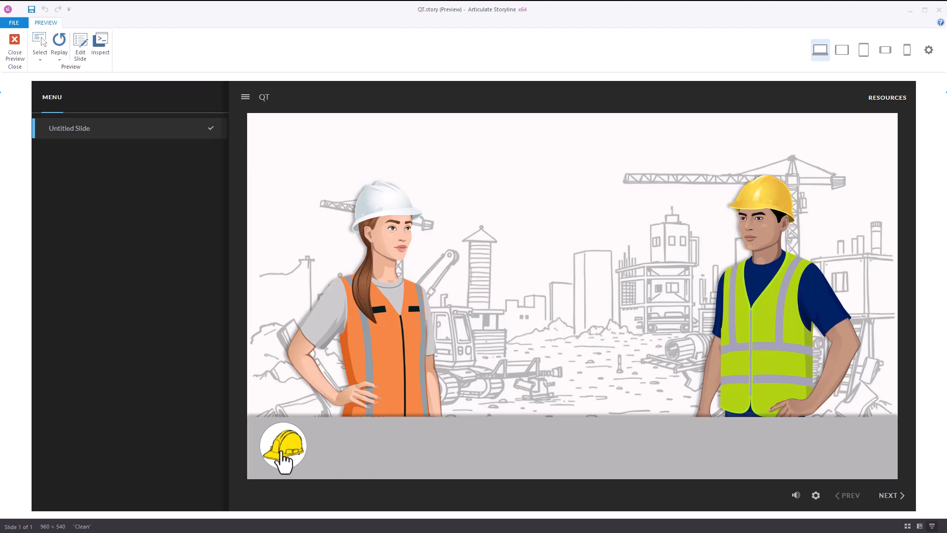
click(301, 449)
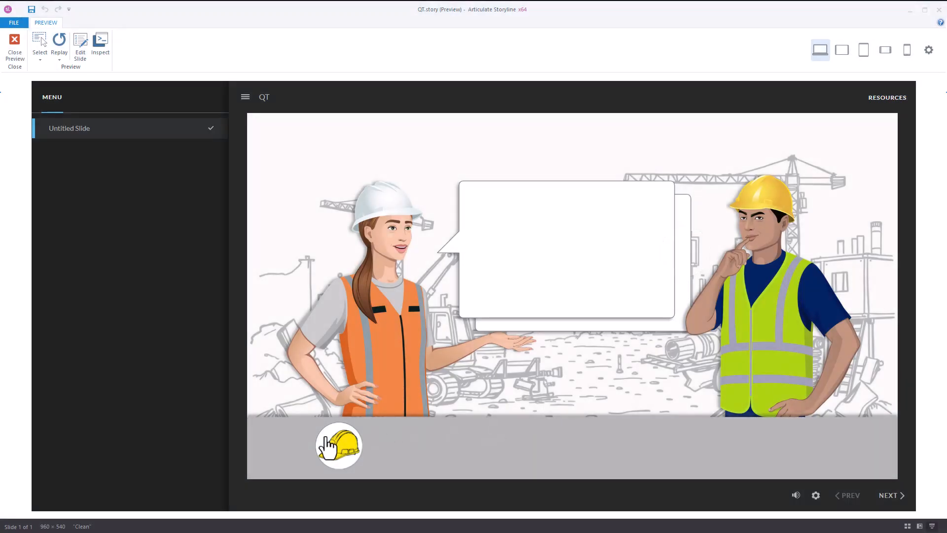
click(352, 446)
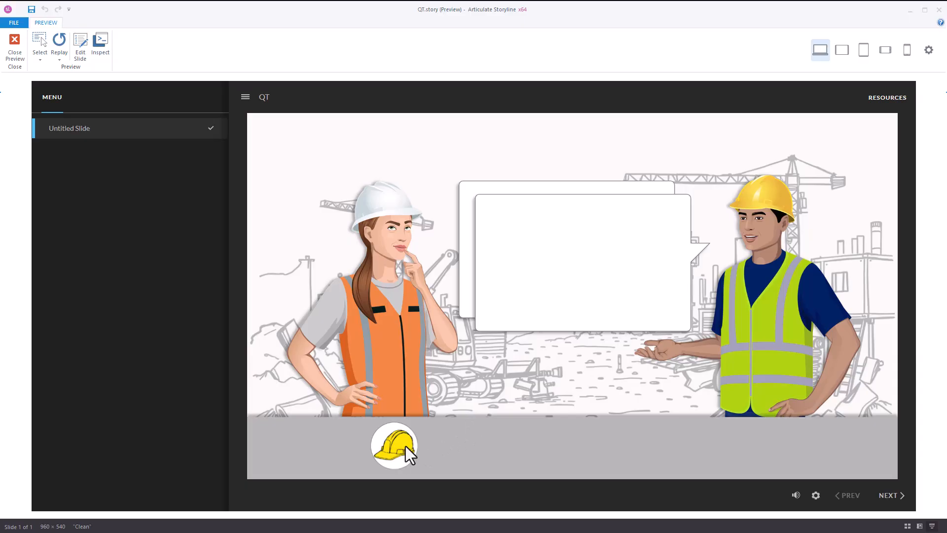
drag(406, 446, 202, 461)
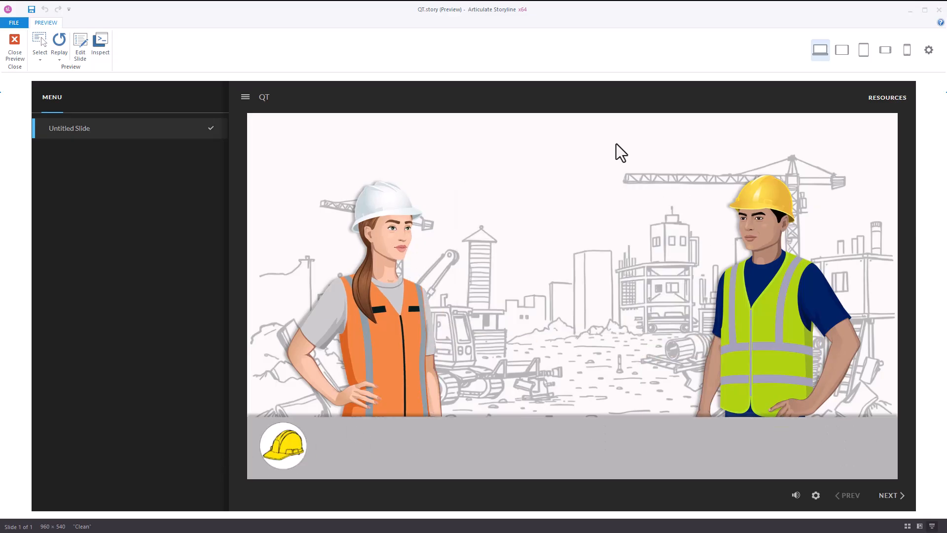
drag(298, 442, 845, 441)
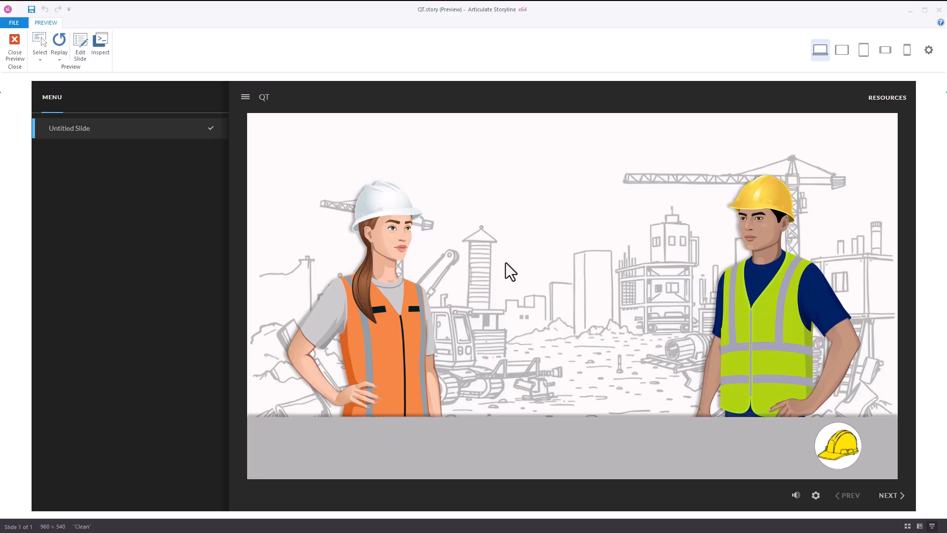
click(15, 44)
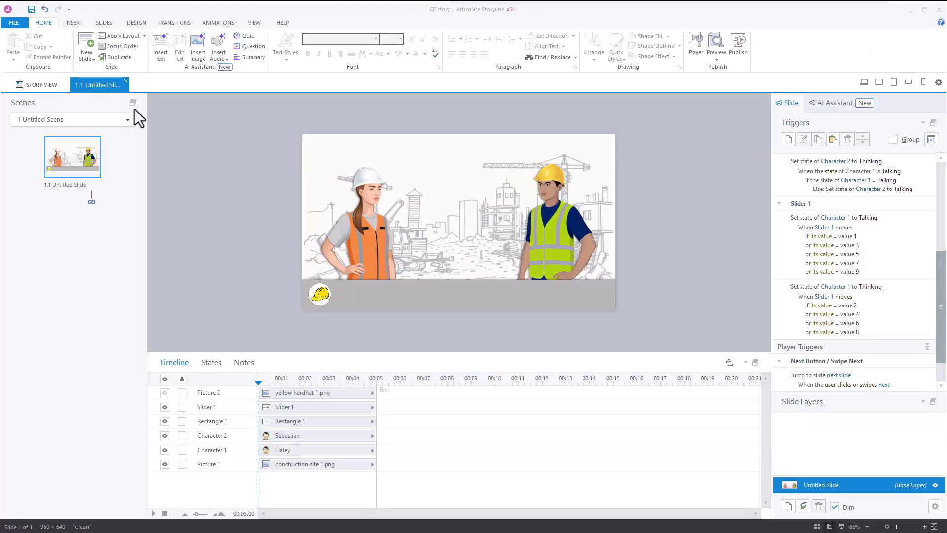
Step: Save the project, then add a new scene and open its blank slide for editing
click(31, 10)
click(40, 87)
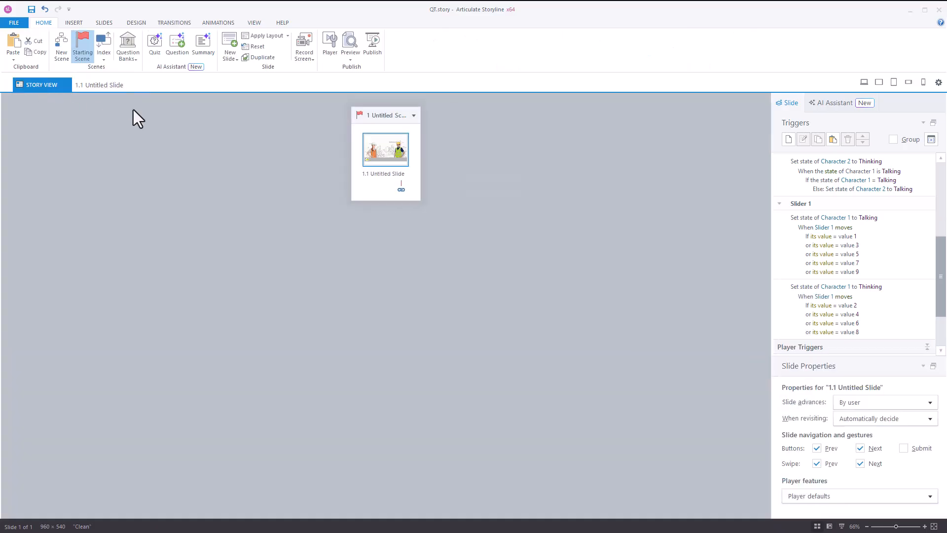
click(61, 47)
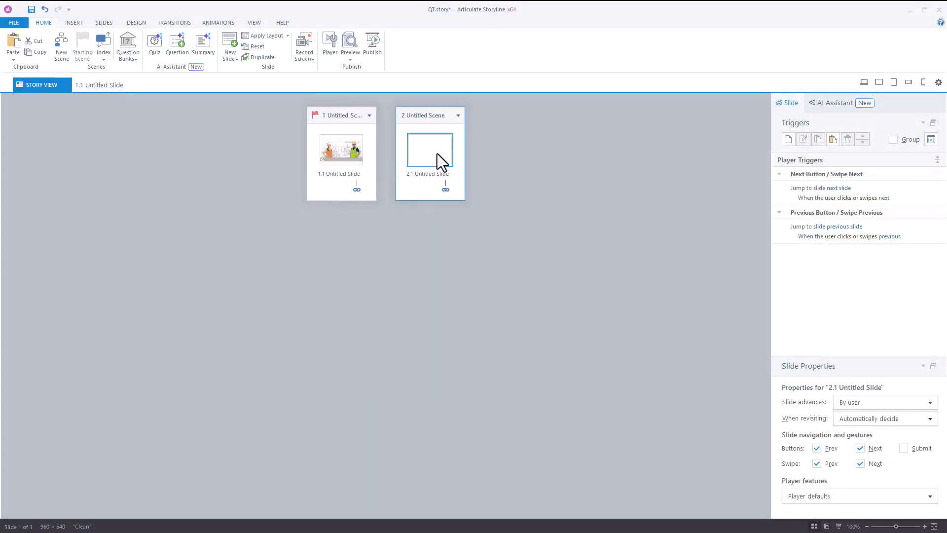
double_click(437, 154)
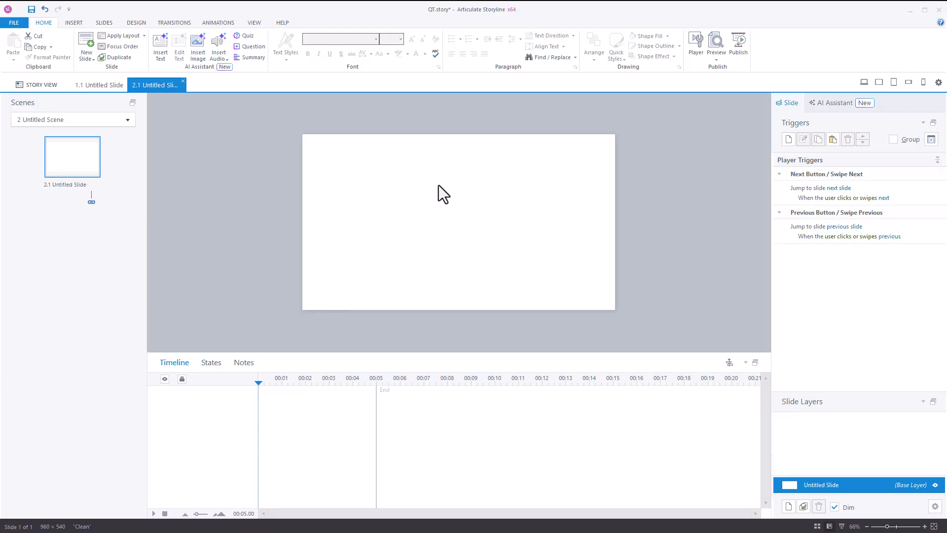
Step: Insert the illustrated character Haley facing right and place her on the left side of the slide
click(69, 23)
click(214, 44)
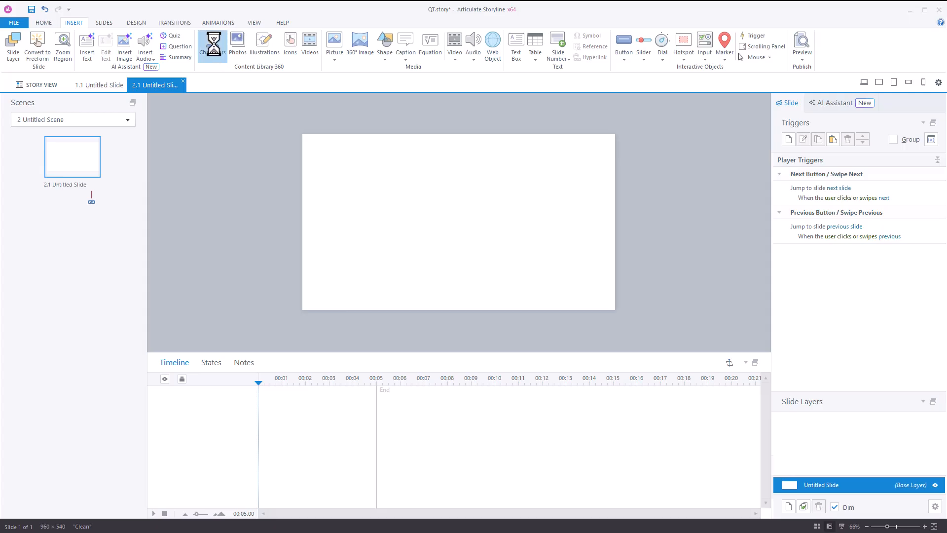
drag(525, 217, 369, 86)
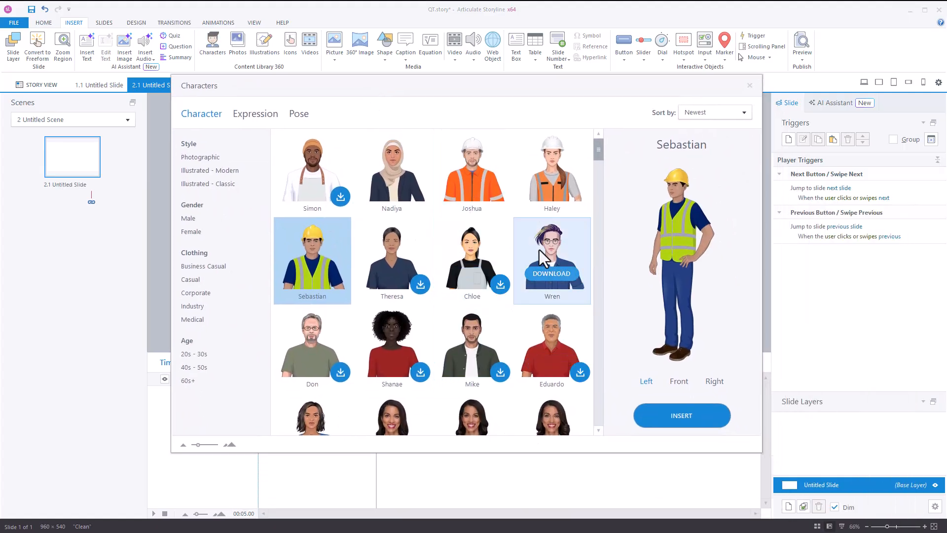
click(543, 159)
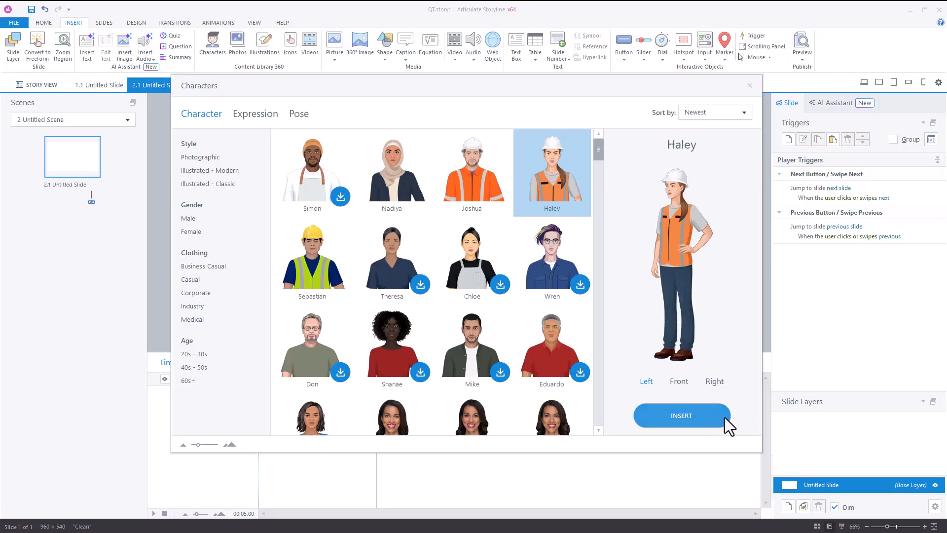
click(716, 383)
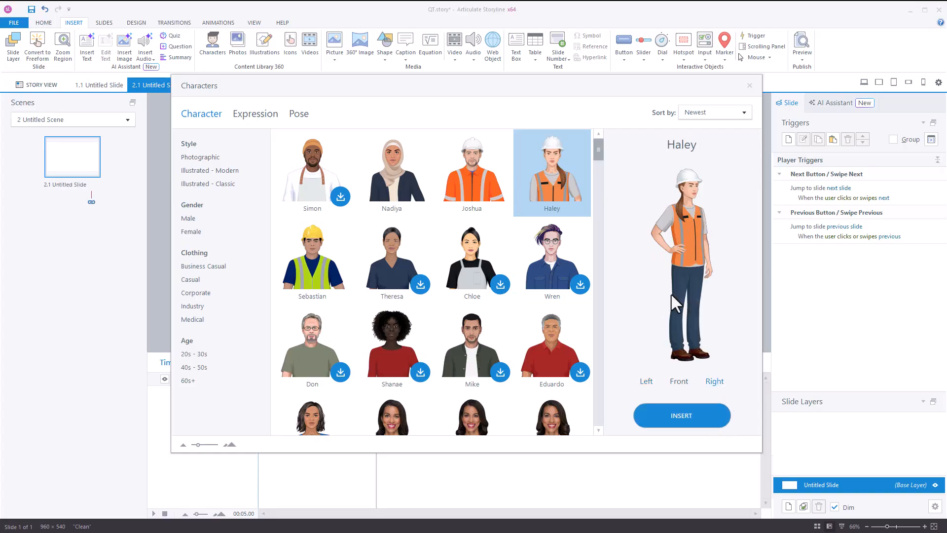
click(684, 418)
drag(431, 230, 335, 230)
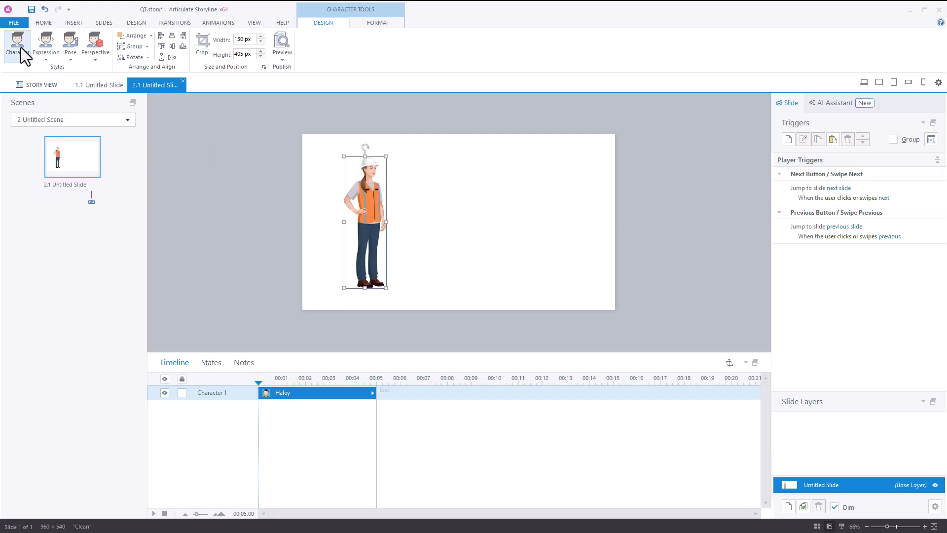
Step: Insert the character Sebastian facing left, place him on the right side of the slide, and save the project
click(74, 24)
double_click(365, 222)
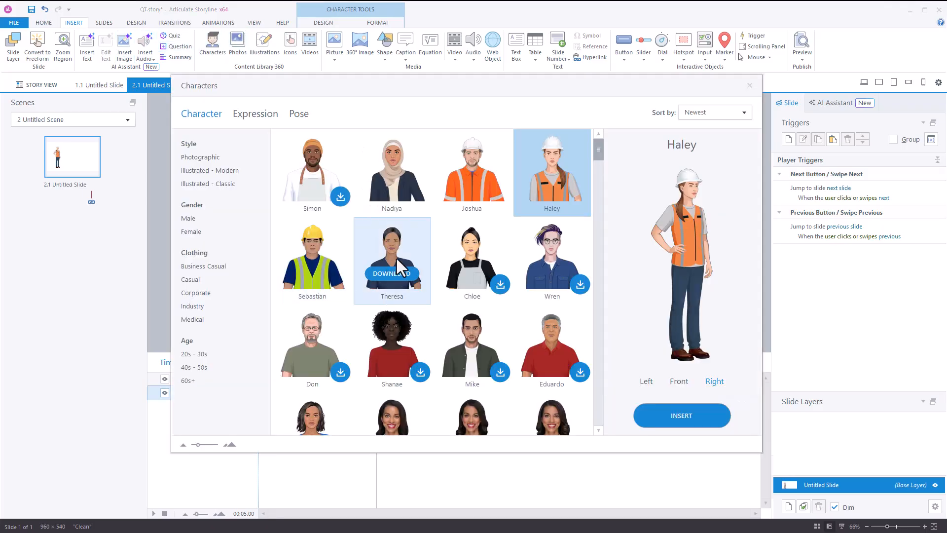
click(301, 263)
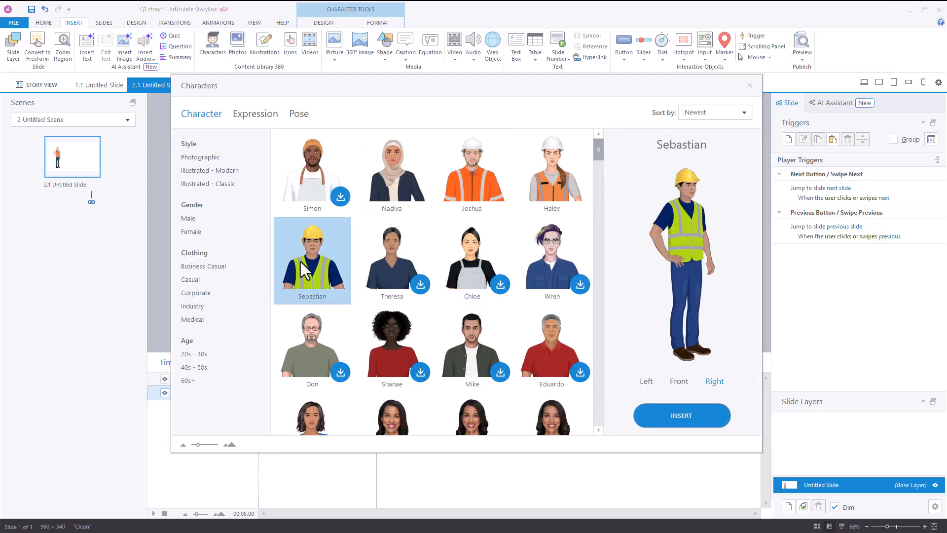
click(644, 384)
click(686, 417)
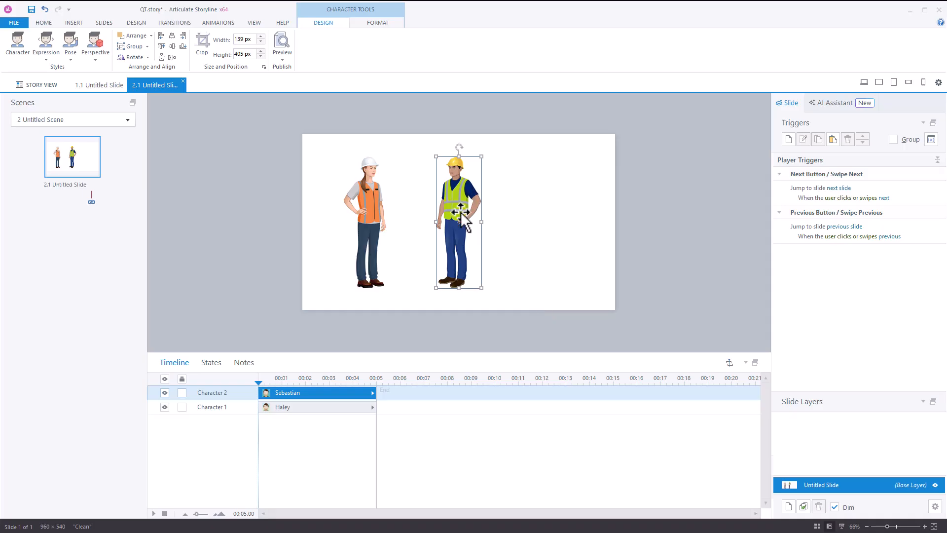
drag(458, 217, 533, 217)
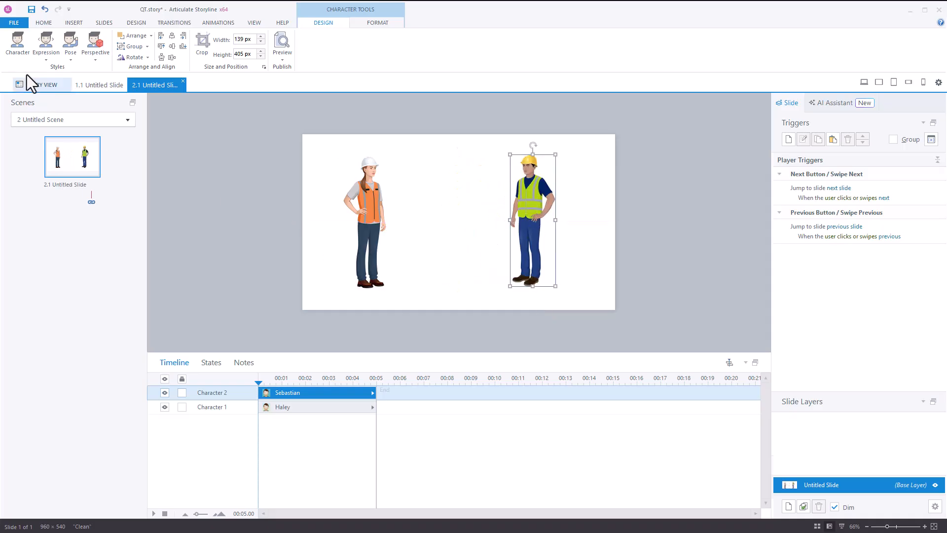
click(31, 9)
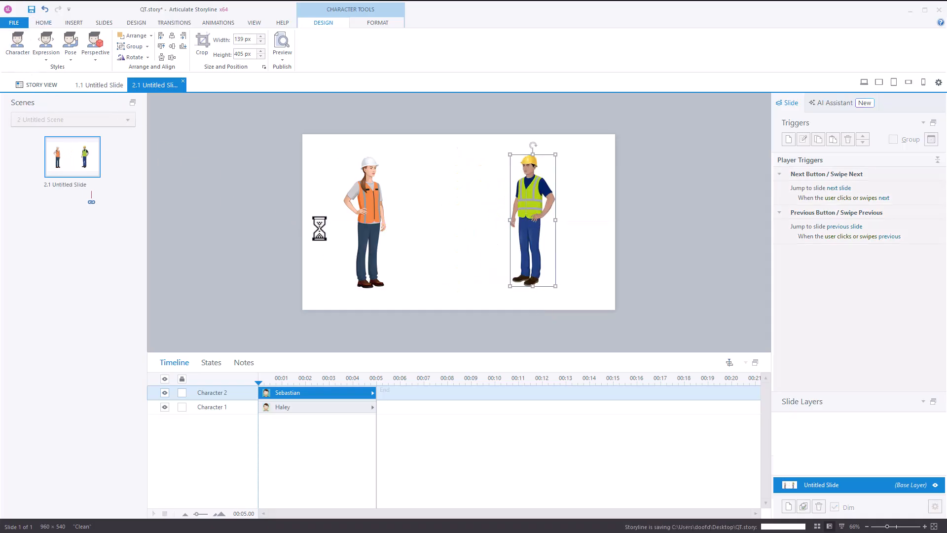
click(660, 225)
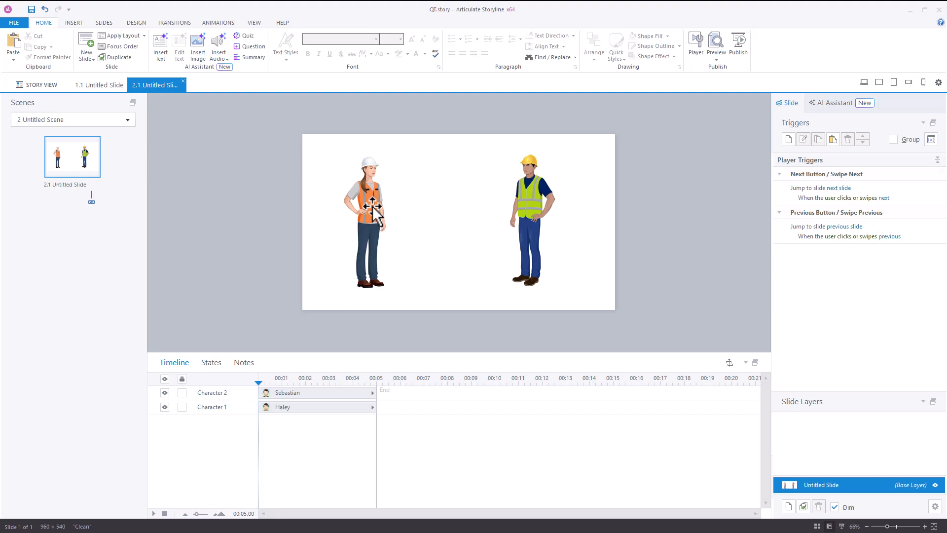
Step: Add the Talking expression state to the Haley character, finish editing her states and save the project
click(374, 201)
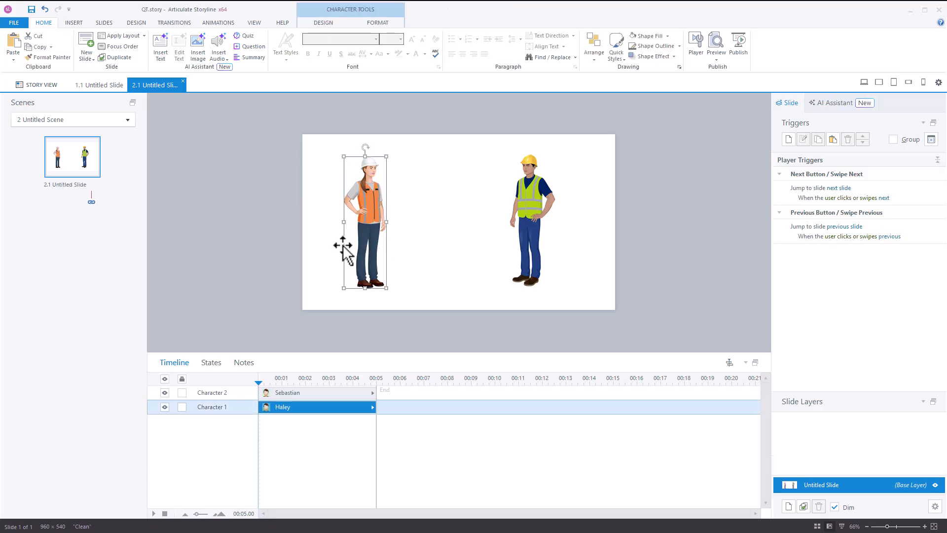
click(209, 363)
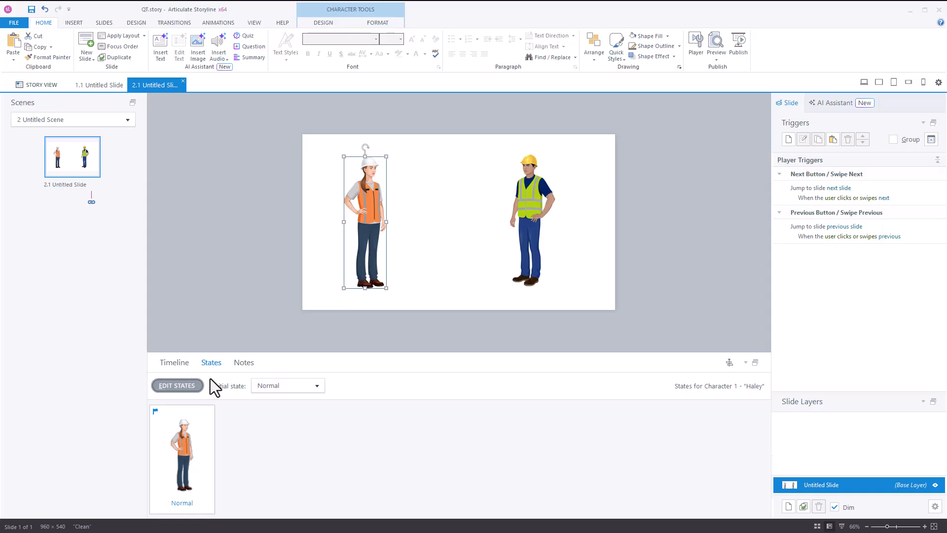
click(184, 385)
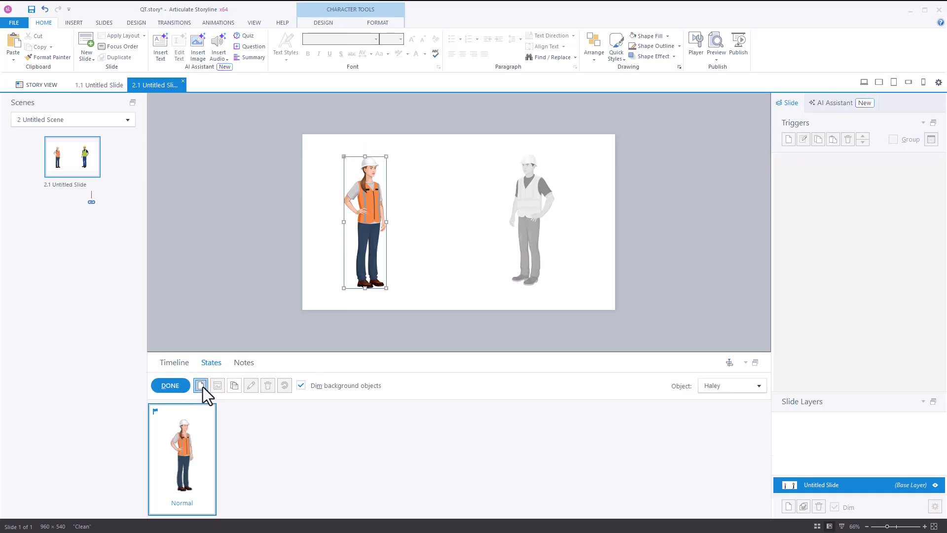
click(201, 385)
click(537, 268)
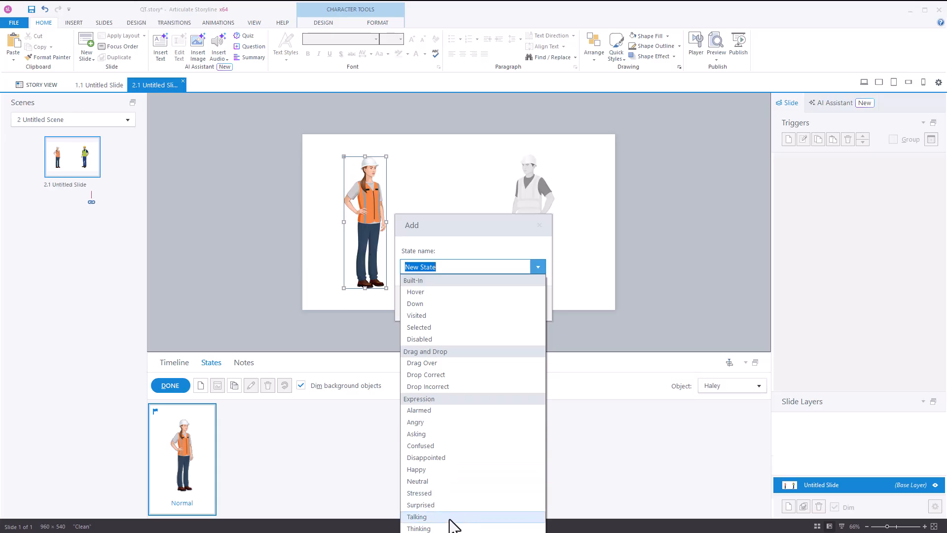
click(450, 518)
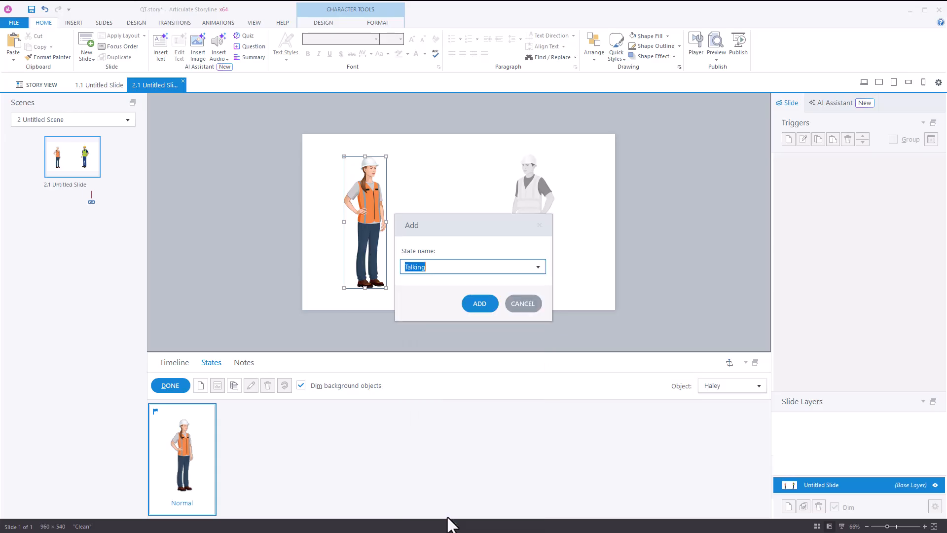
click(481, 303)
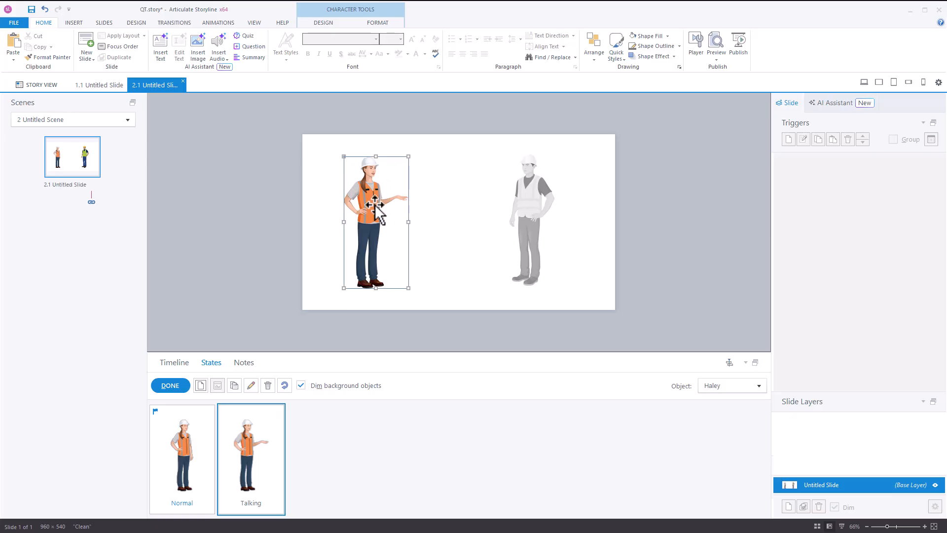
click(178, 382)
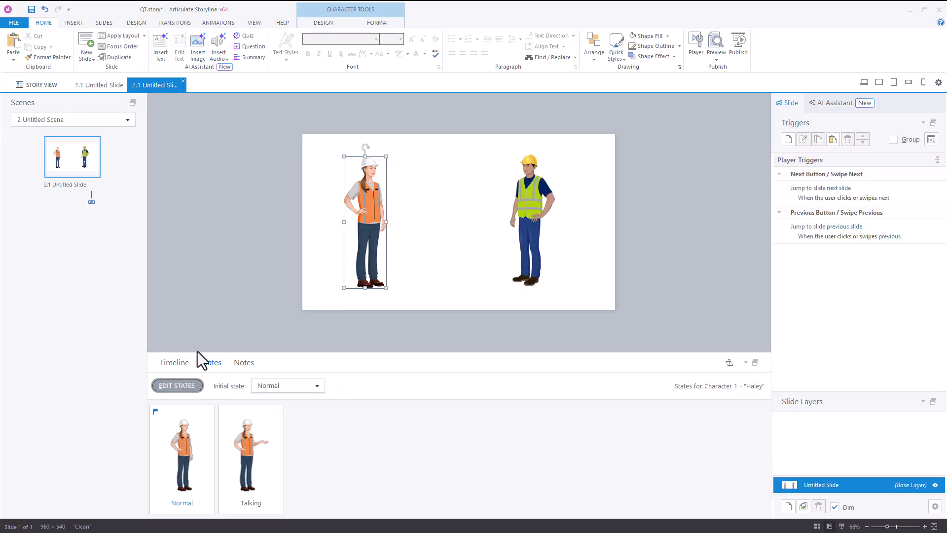
click(31, 10)
Step: Add the Stressed expression state to the Haley character, finish editing her states and save the project
click(182, 386)
click(204, 388)
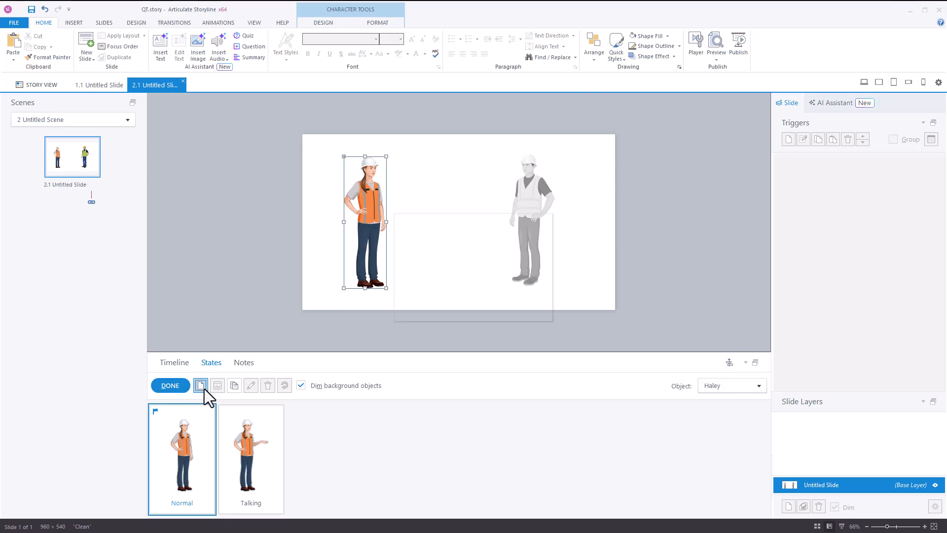
click(537, 268)
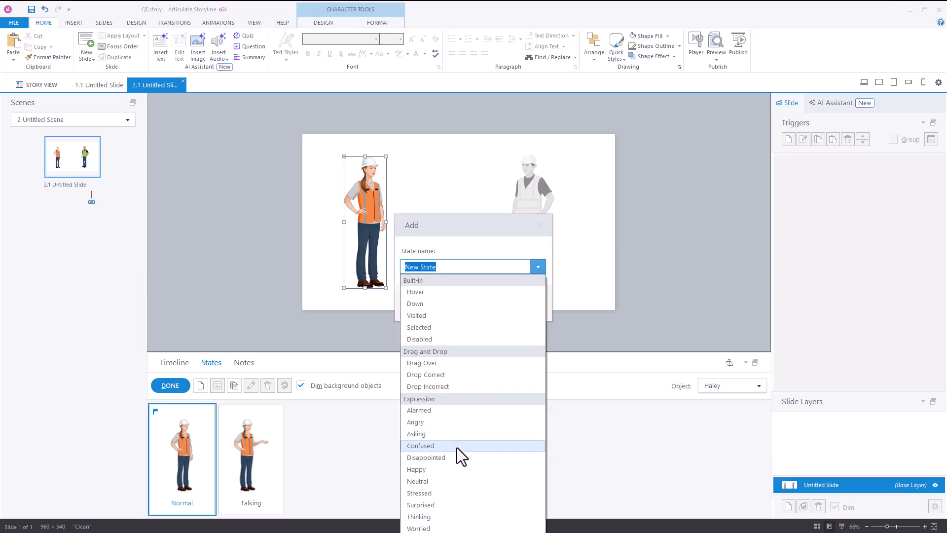
click(427, 494)
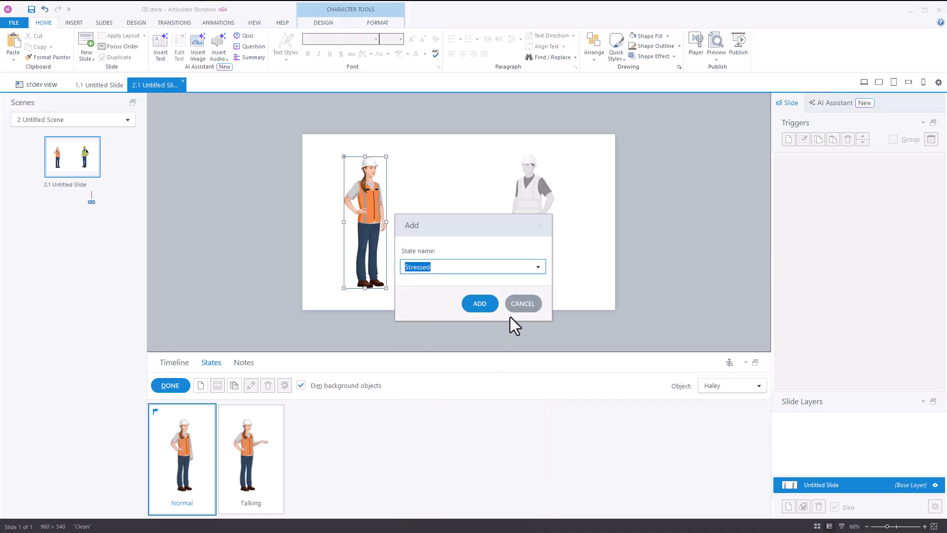
click(480, 304)
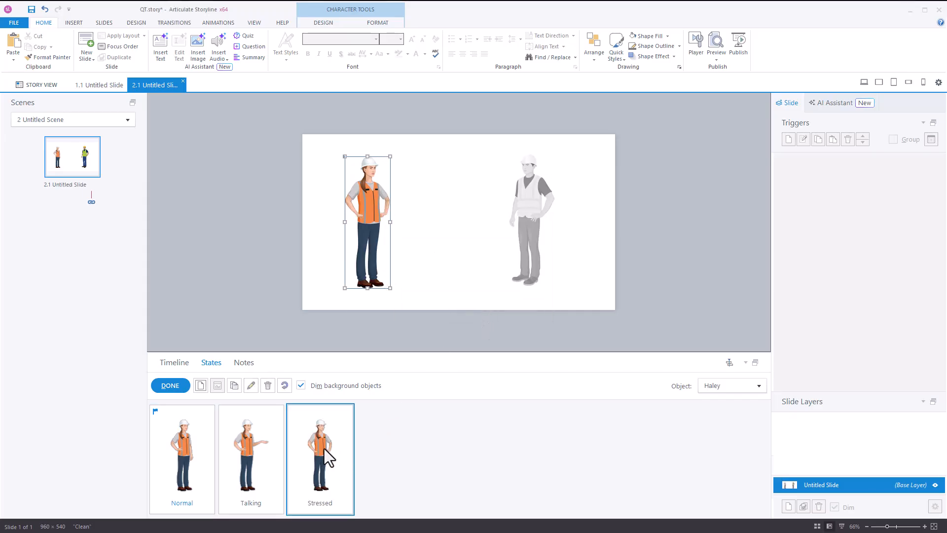
click(255, 453)
click(291, 446)
click(169, 386)
click(227, 303)
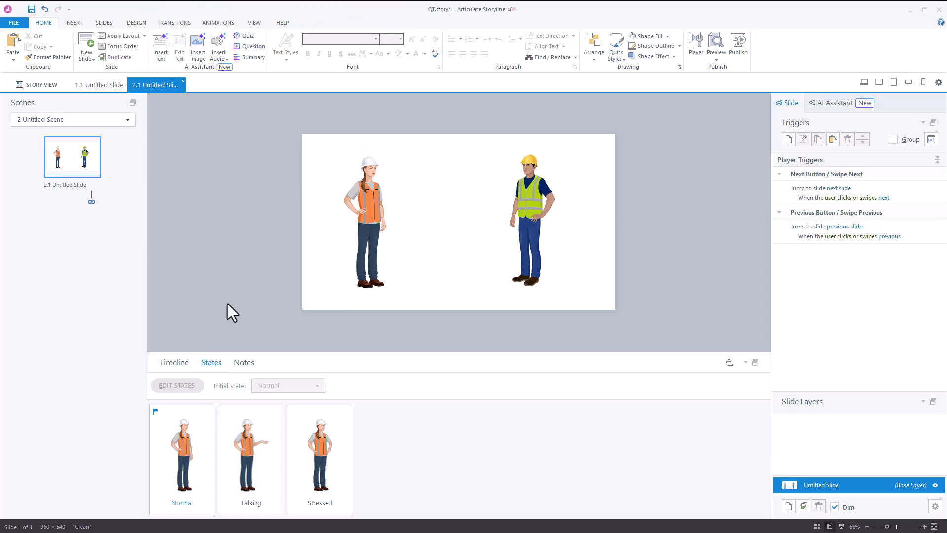
click(31, 9)
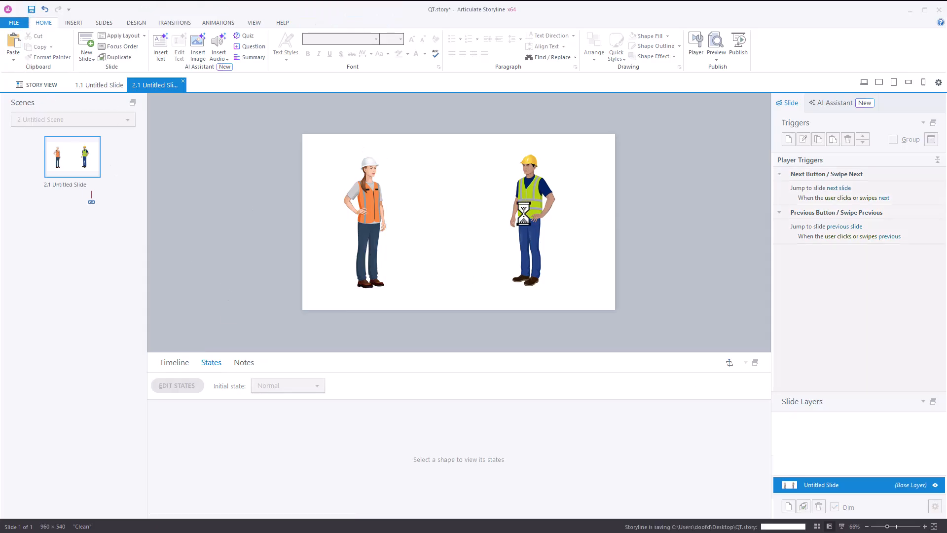
Step: Add the Talking expression state to the Sebastian character
click(537, 191)
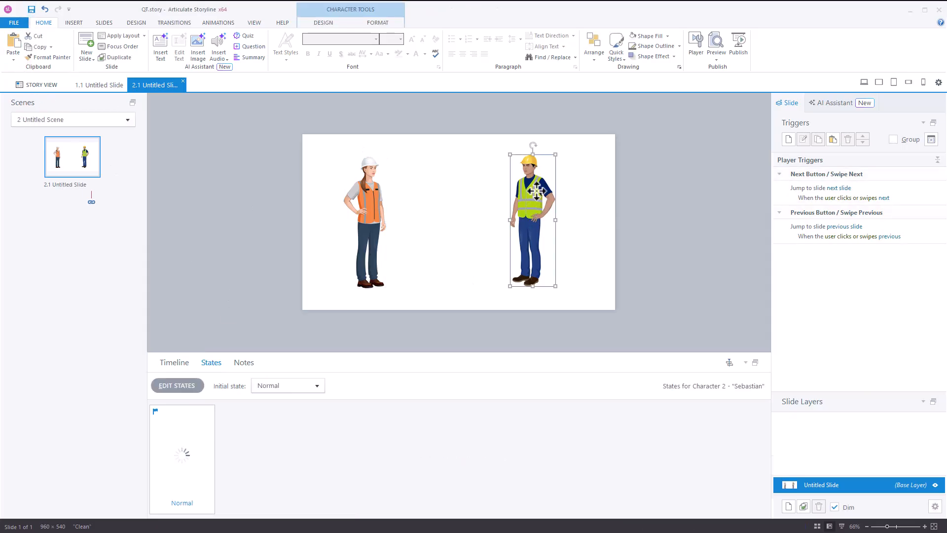
click(167, 387)
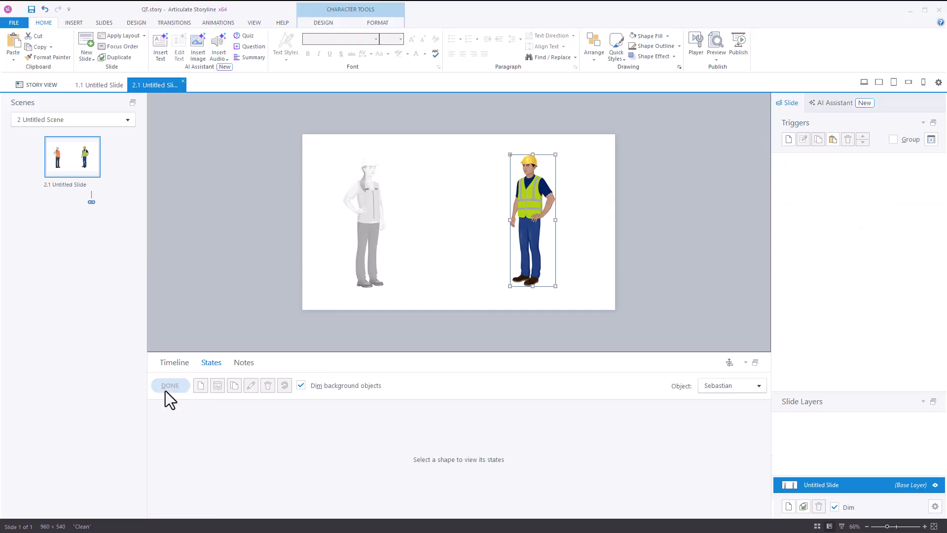
click(201, 385)
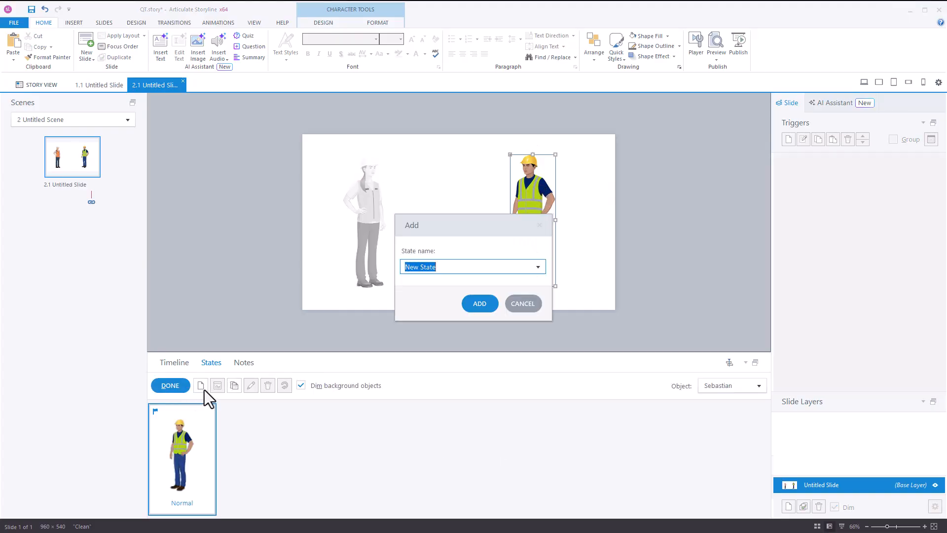
click(538, 267)
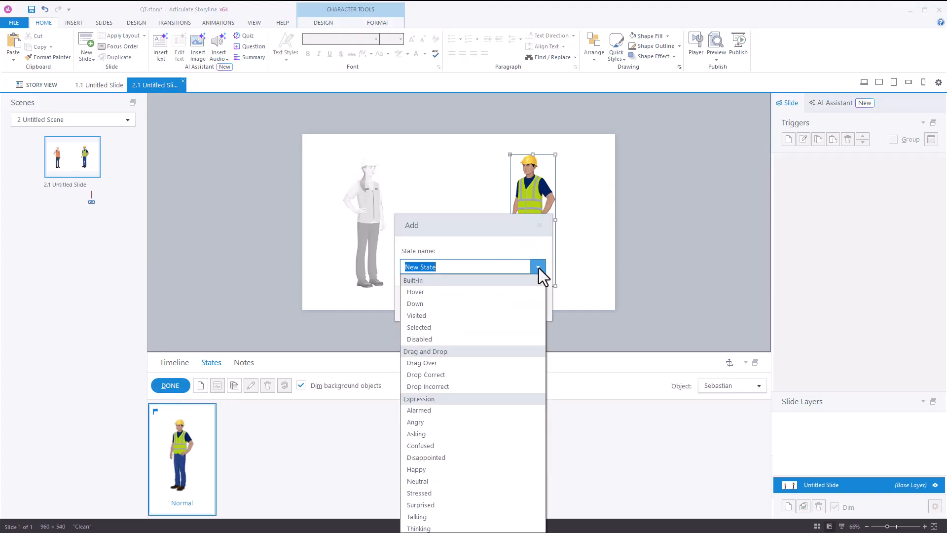
click(433, 518)
click(485, 305)
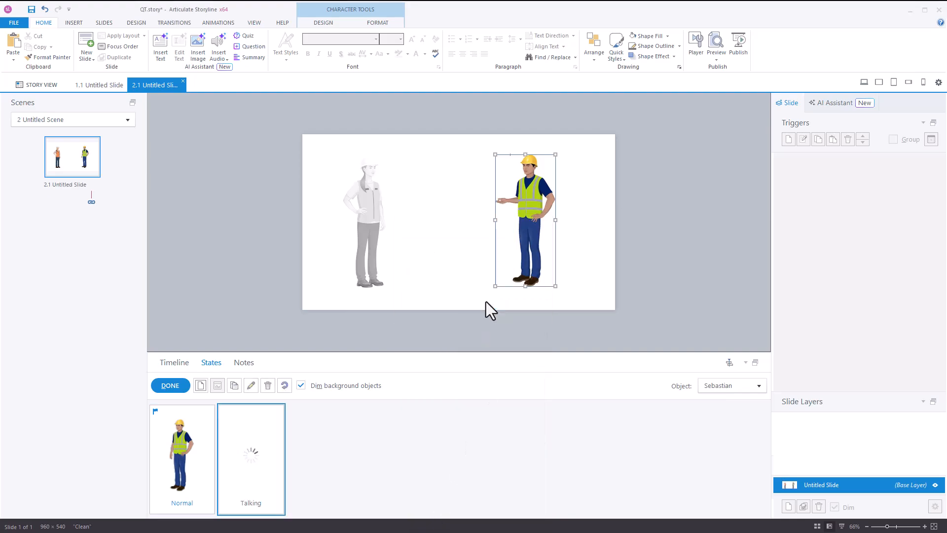
Step: Add the Thinking expression state to the Sebastian character, finish editing his states and save the project
click(201, 387)
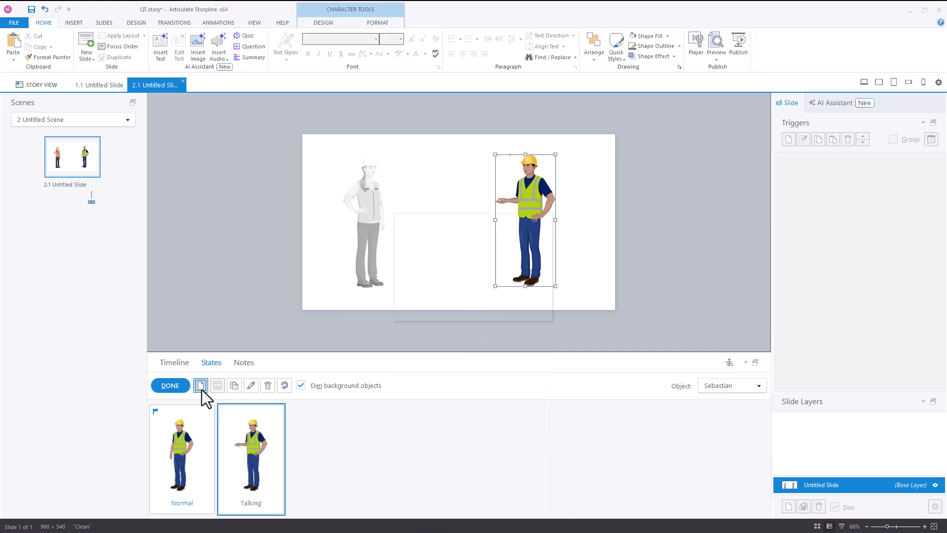
click(538, 271)
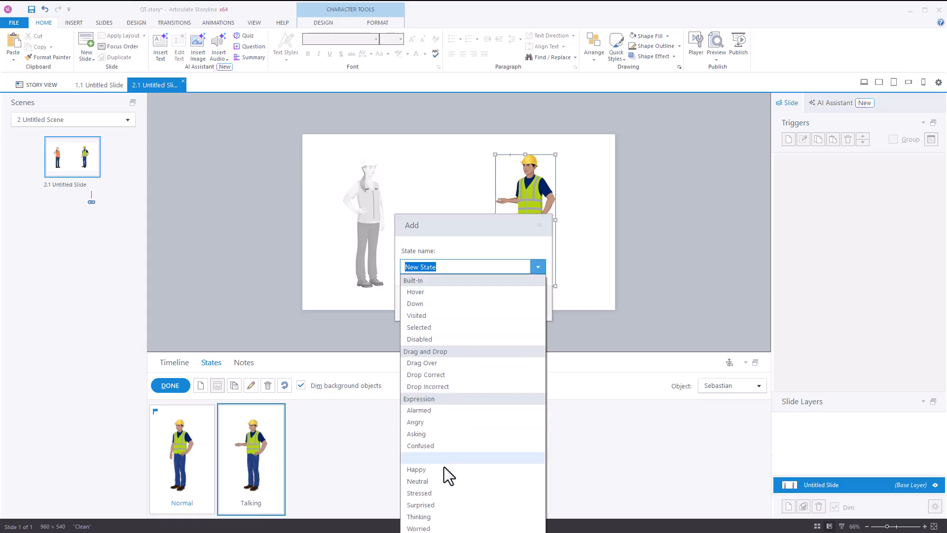
click(431, 507)
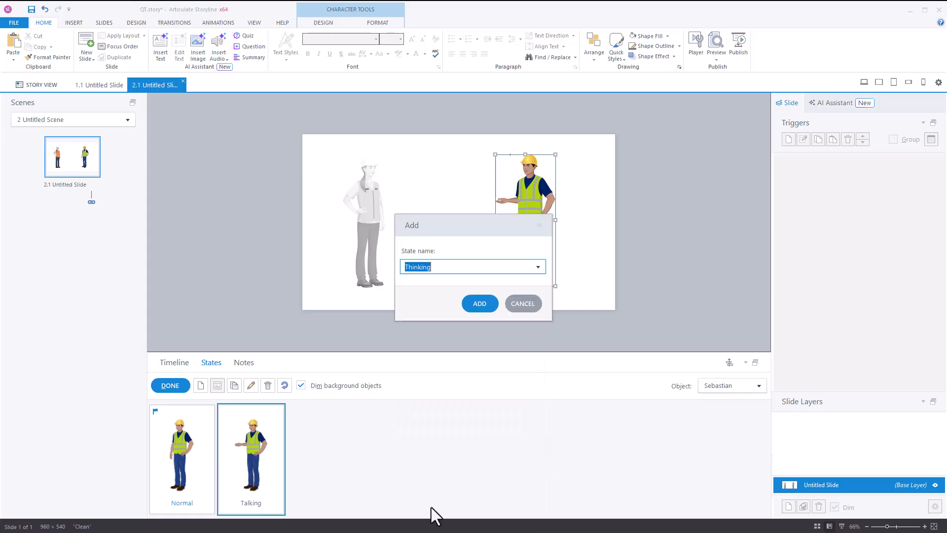
click(481, 303)
click(174, 389)
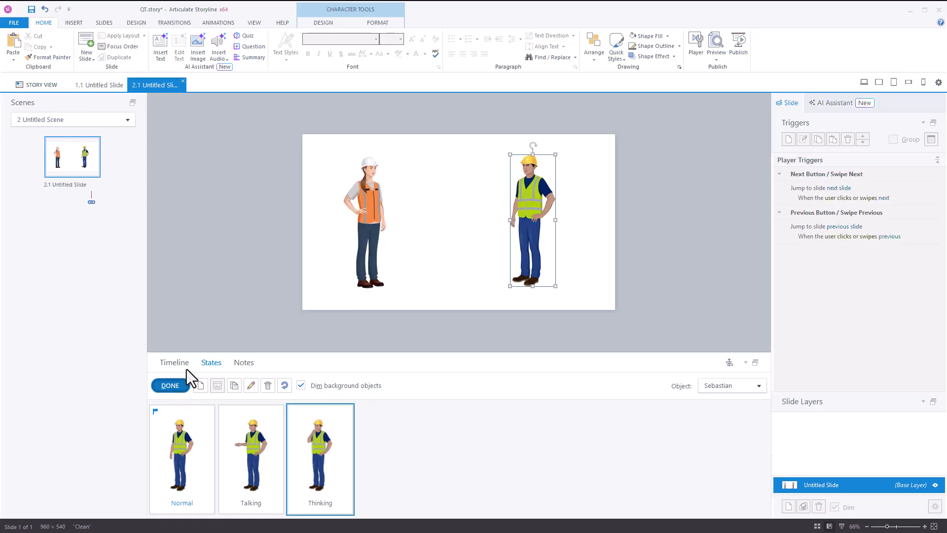
click(247, 238)
click(32, 9)
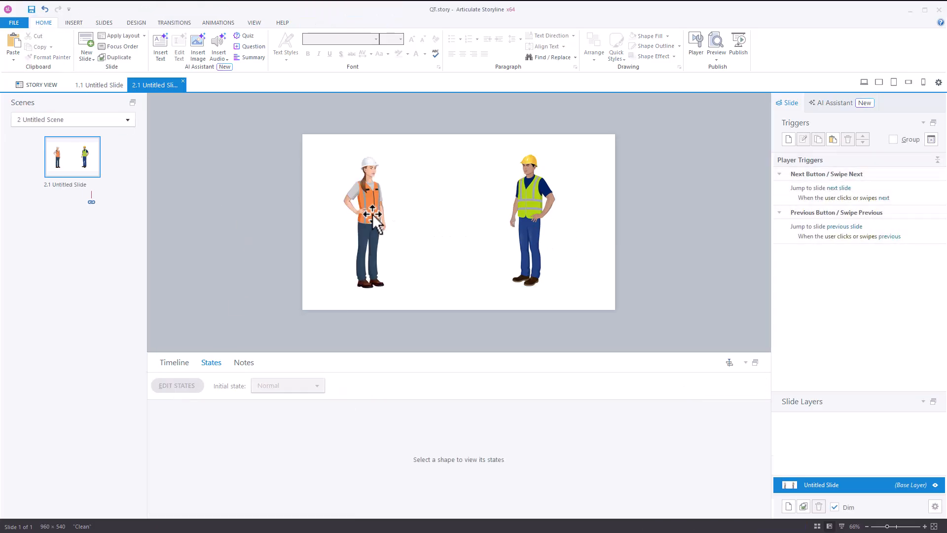
Step: Move Haley next to Sebastian and crop off her legs just below the vest, to a height of about 236 px
drag(370, 211, 466, 211)
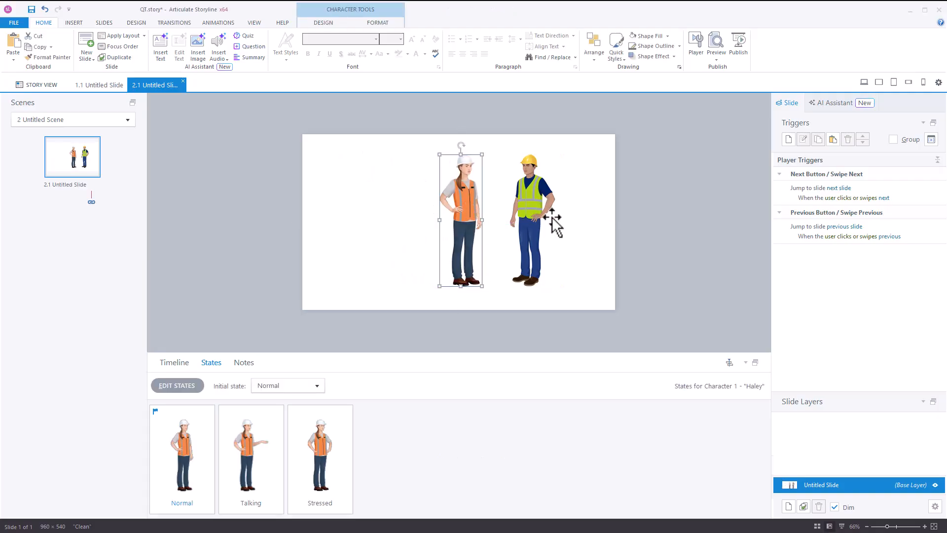
double_click(464, 207)
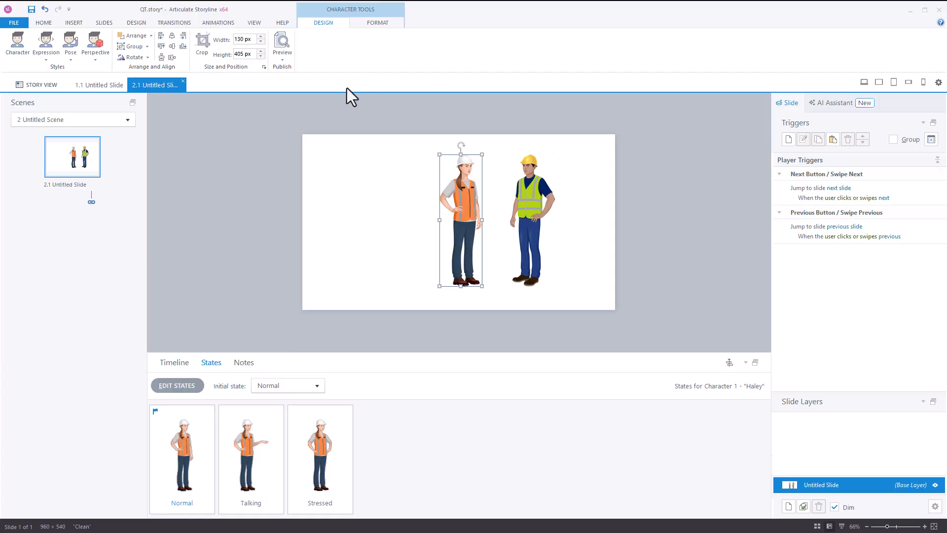
click(202, 50)
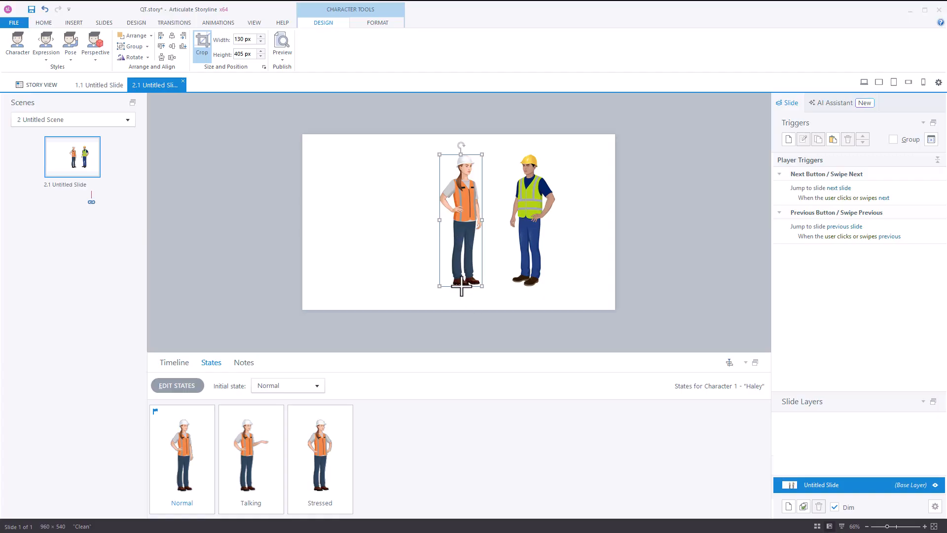
drag(461, 287, 461, 233)
Step: Crop Sebastian just below his vest to a height of 236 px, matching Haley's cropped edge
click(530, 232)
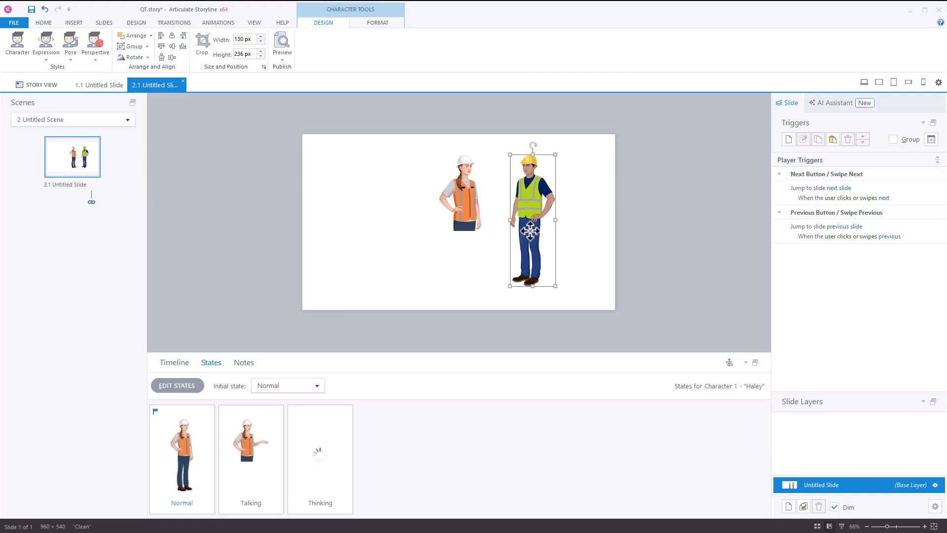
click(203, 44)
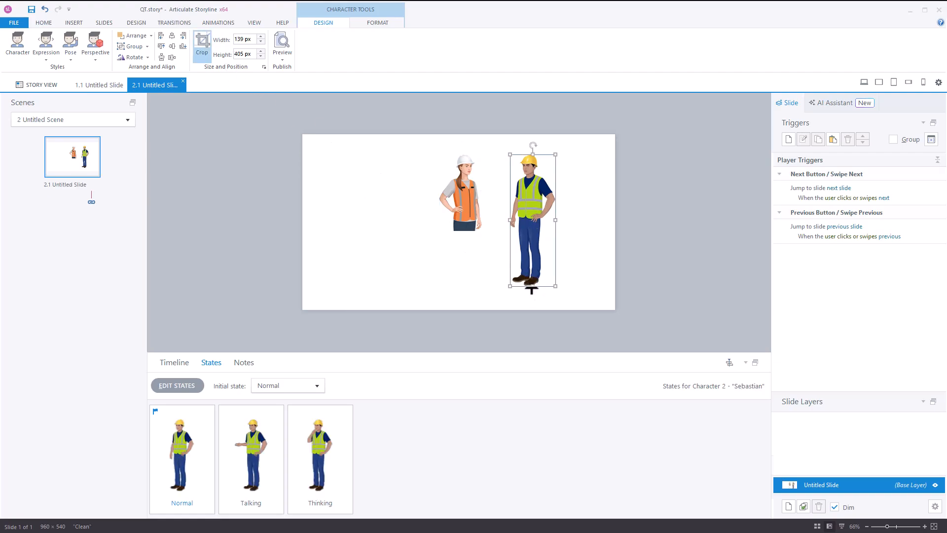
drag(531, 289, 531, 230)
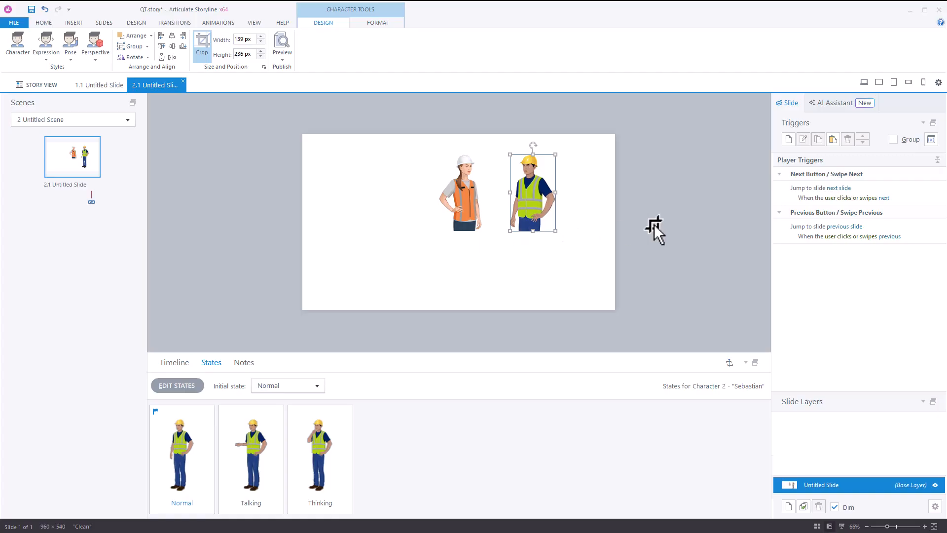
click(670, 232)
Step: Enlarge the Haley and Sebastian characters together so they fill most of the slide's height
click(454, 217)
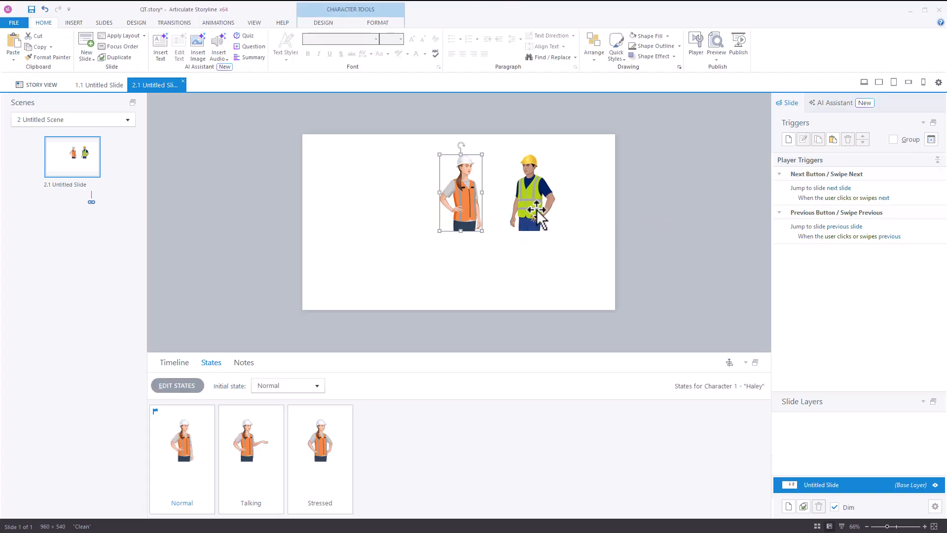
shift+click(537, 211)
drag(438, 233, 398, 291)
click(650, 231)
Step: Place Haley near the slide's left edge and Sebastian level with her near the right edge, and save the project
drag(462, 238, 378, 238)
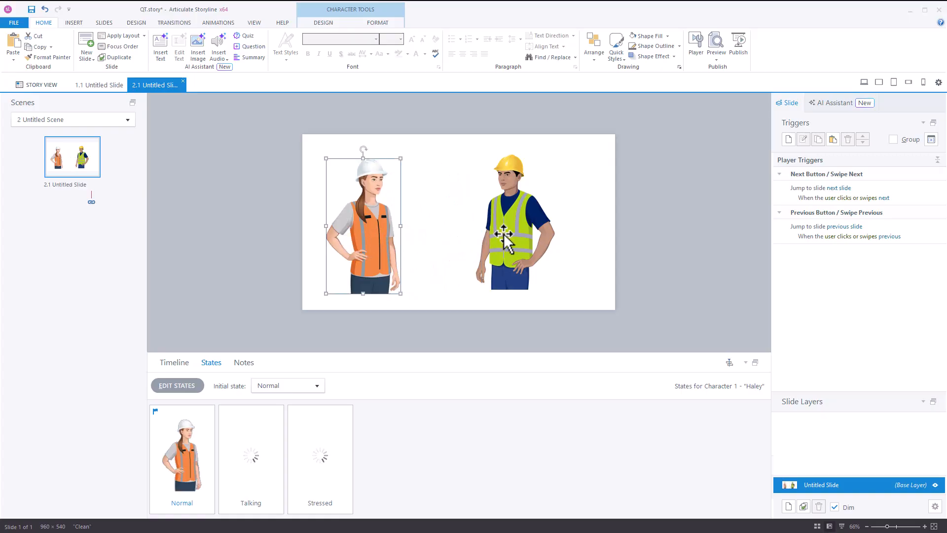
drag(505, 239, 549, 243)
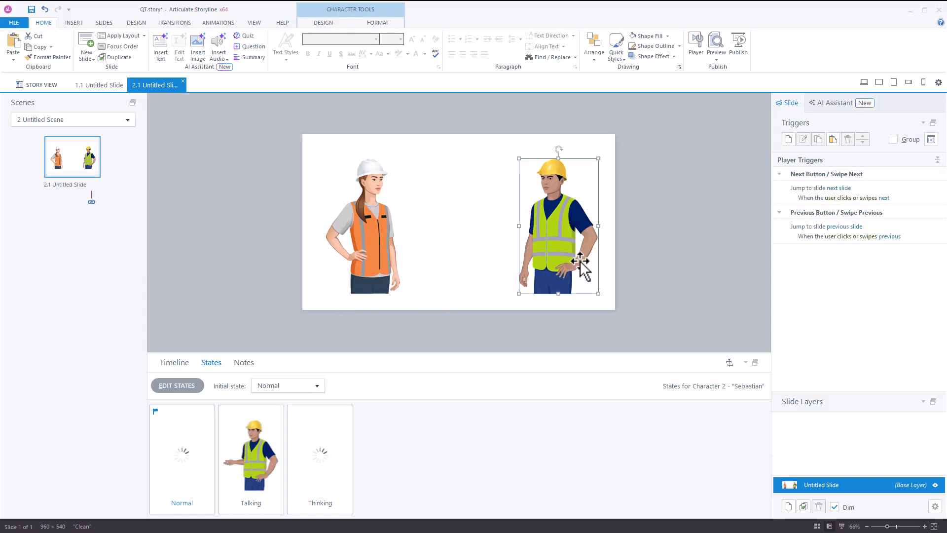
click(489, 240)
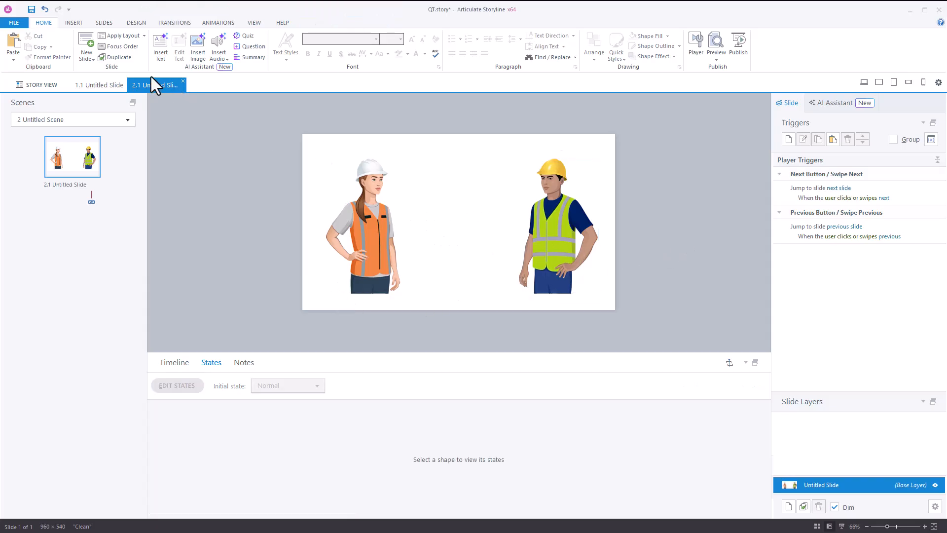
click(31, 9)
Step: Generate landscape AI images described as "construction site" in the Editorial style and insert the first result on the slide
click(198, 49)
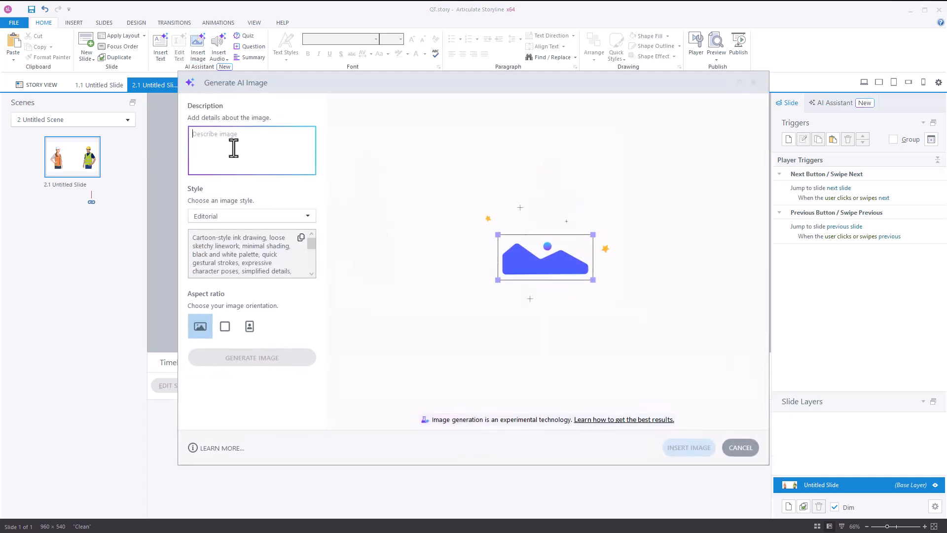
text(construction site)
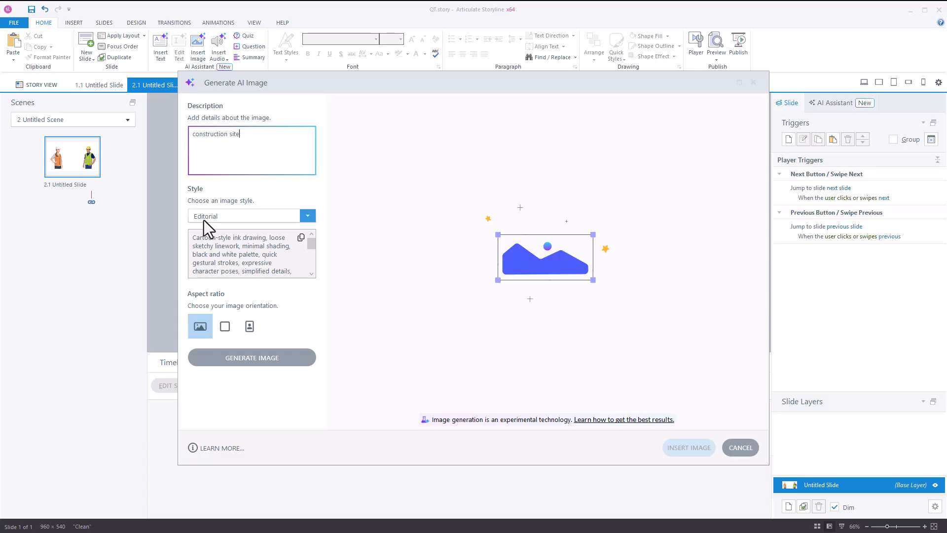
click(253, 361)
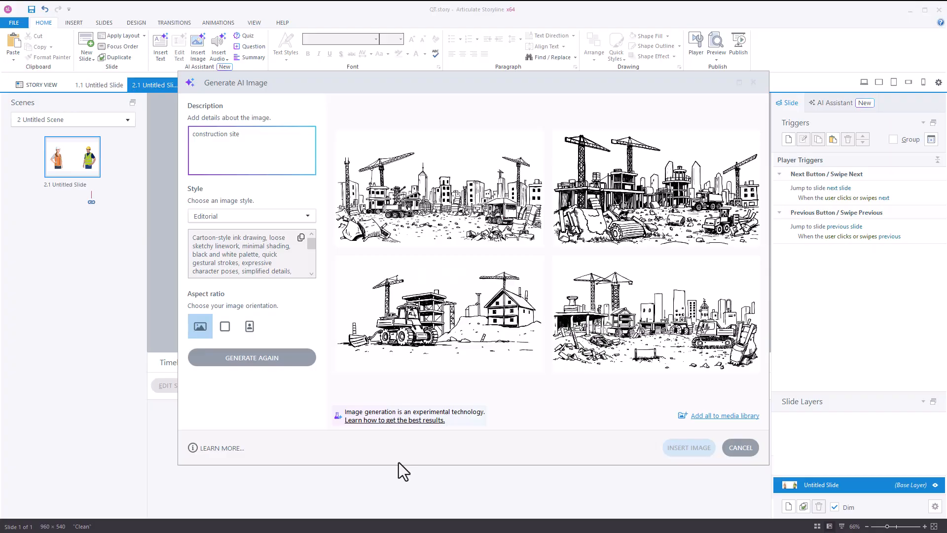
click(420, 217)
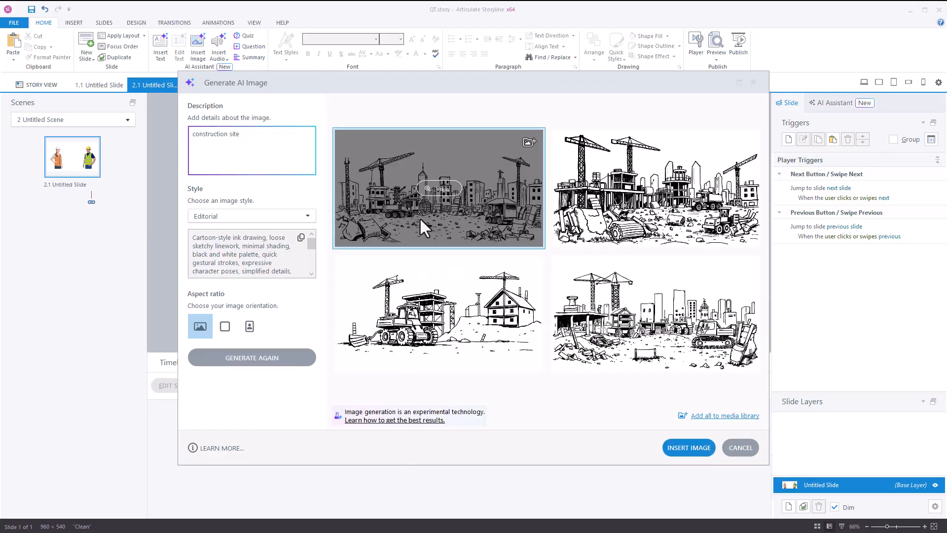
click(694, 446)
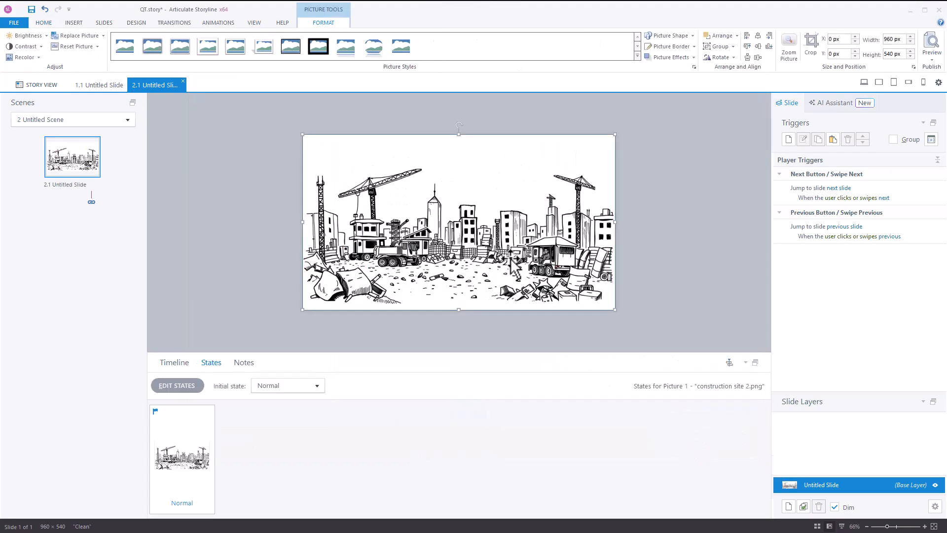
Step: Send the construction site picture behind the characters and recolor it with the beige theme color #EEECE1
right_click(470, 218)
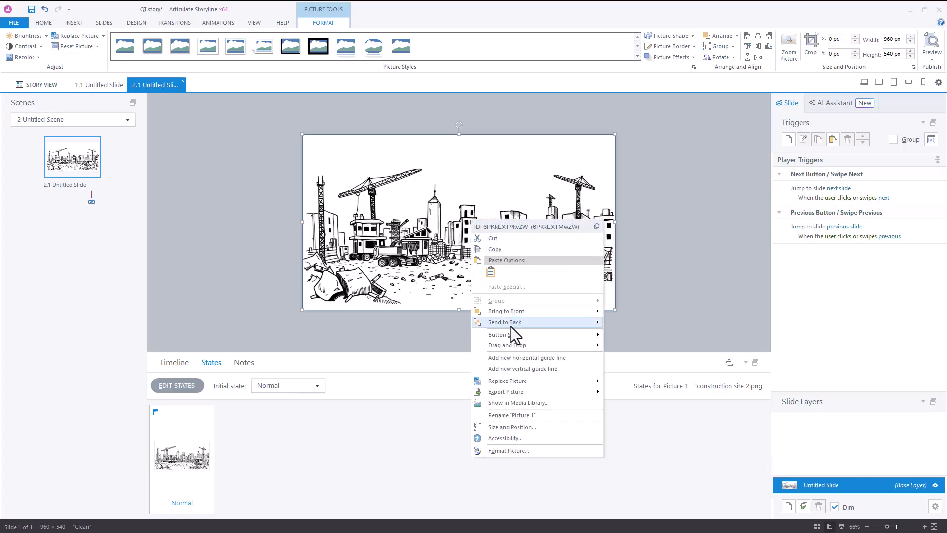
click(635, 323)
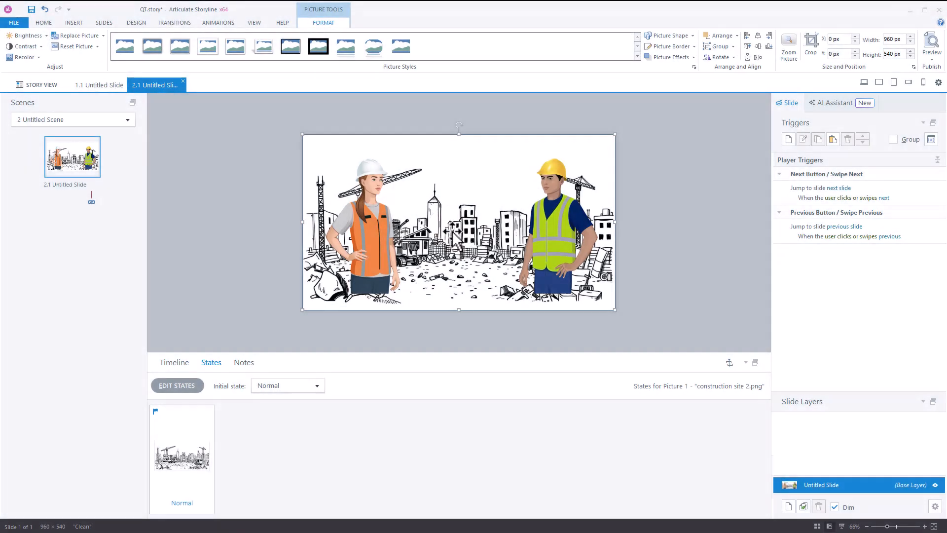
click(38, 57)
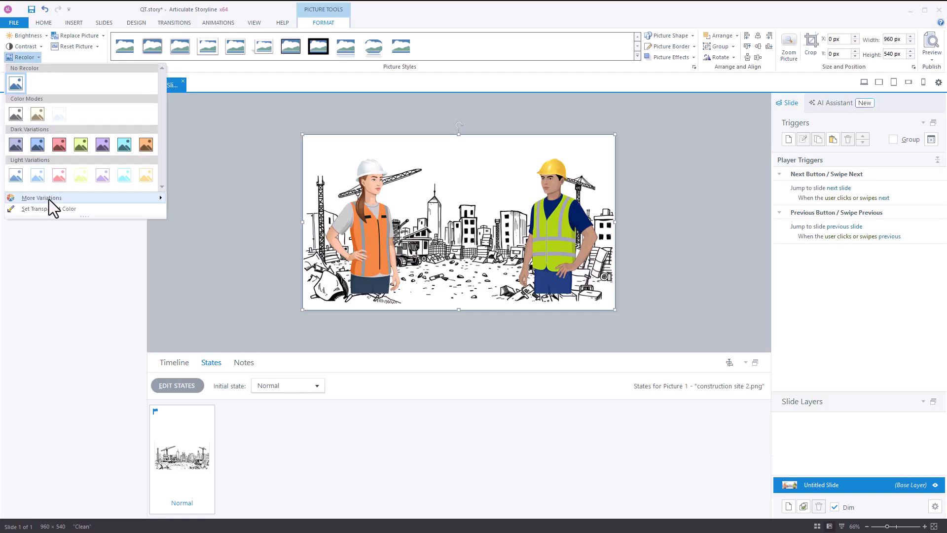
mouse_move(49, 199)
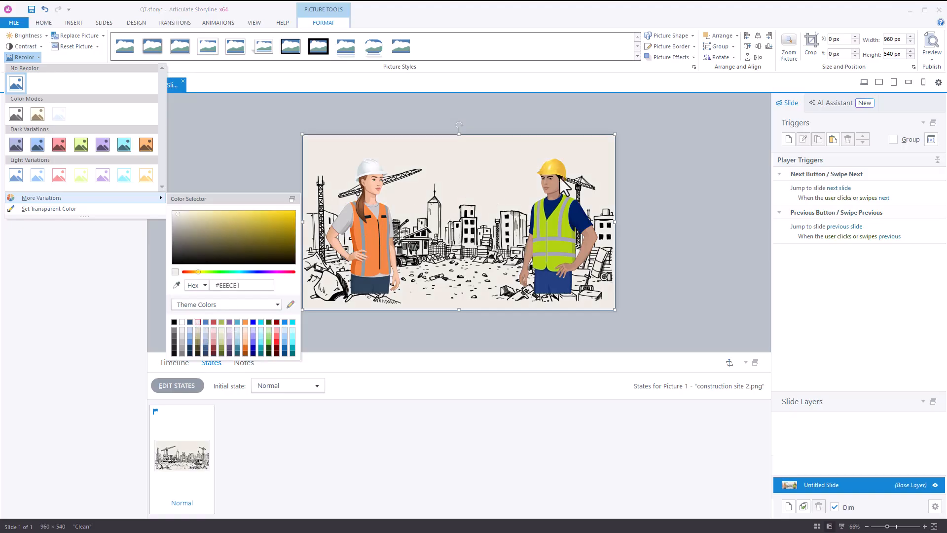
click(486, 170)
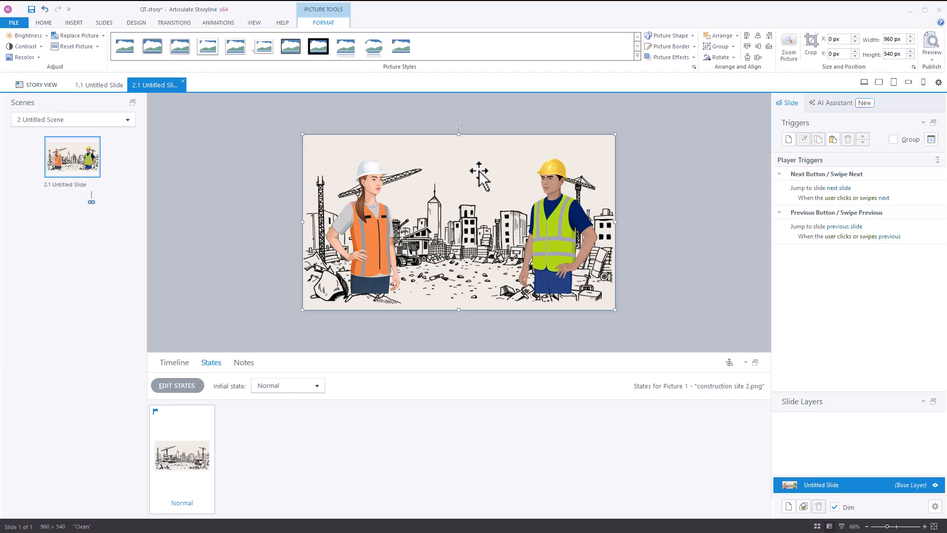
Step: Set the construction site picture's transparency to 73% and deselect it
double_click(481, 175)
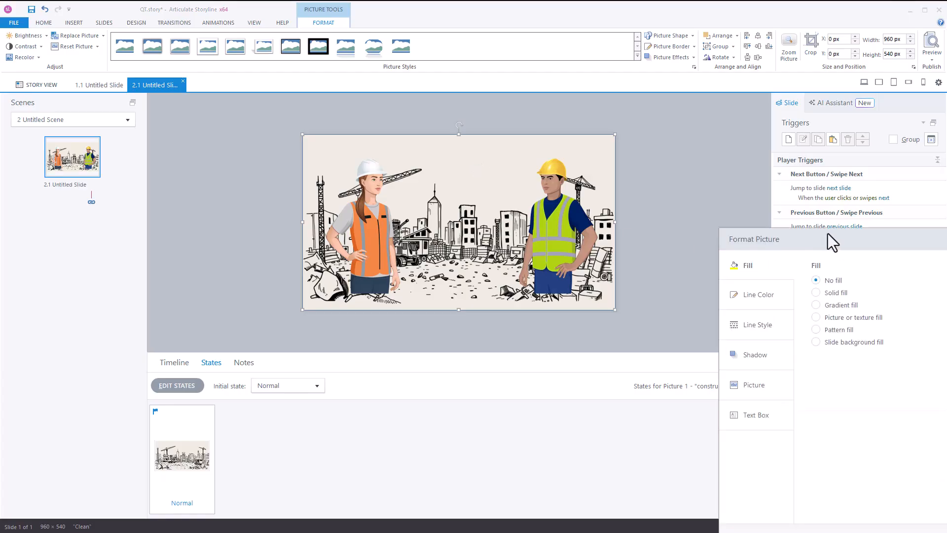
drag(827, 233, 676, 106)
click(610, 264)
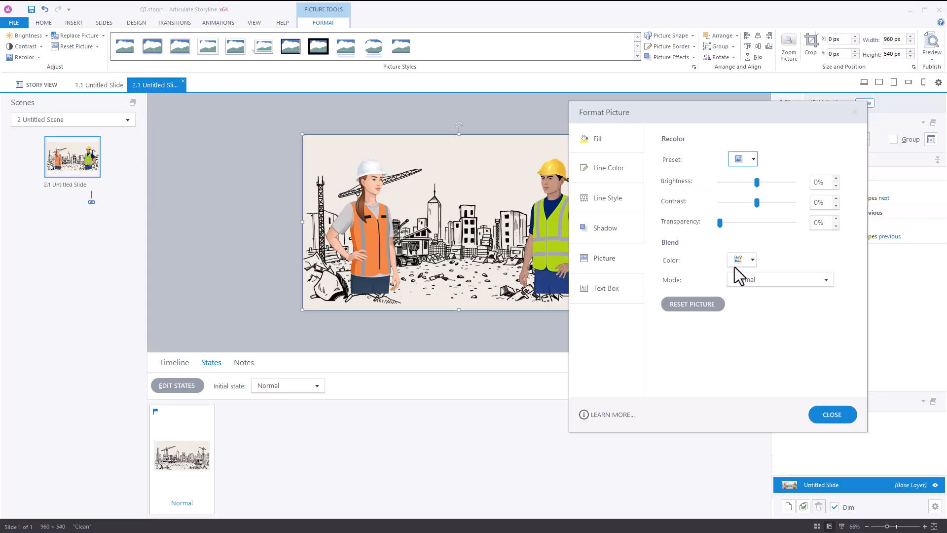
drag(723, 224, 768, 223)
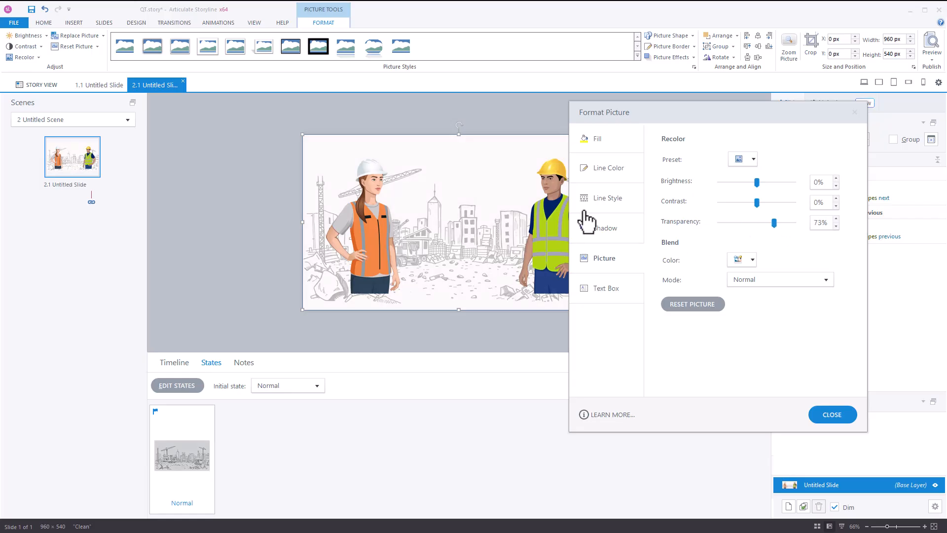
click(830, 416)
click(704, 281)
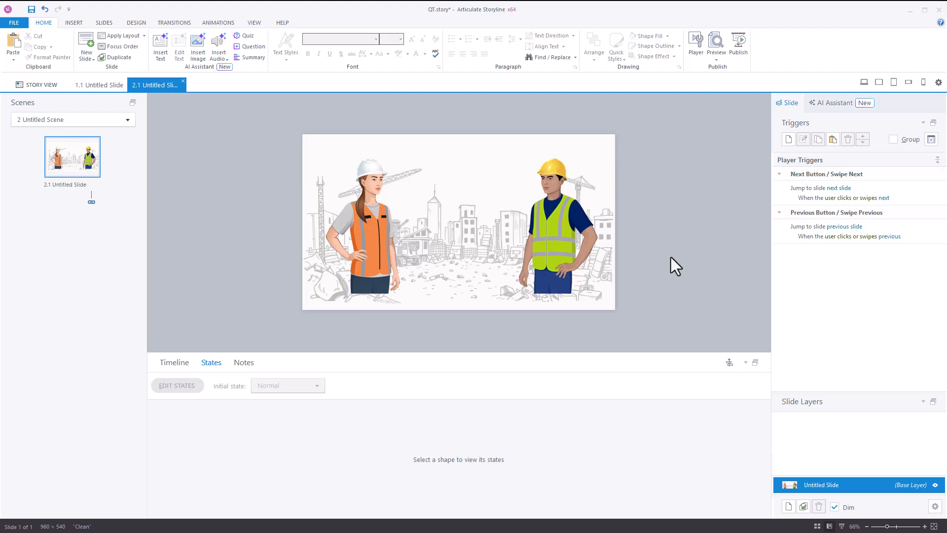
Step: Draw a full-width rectangle along the slide's bottom edge, about 960 px wide and 74 px high, covering the characters' lower ends
click(74, 23)
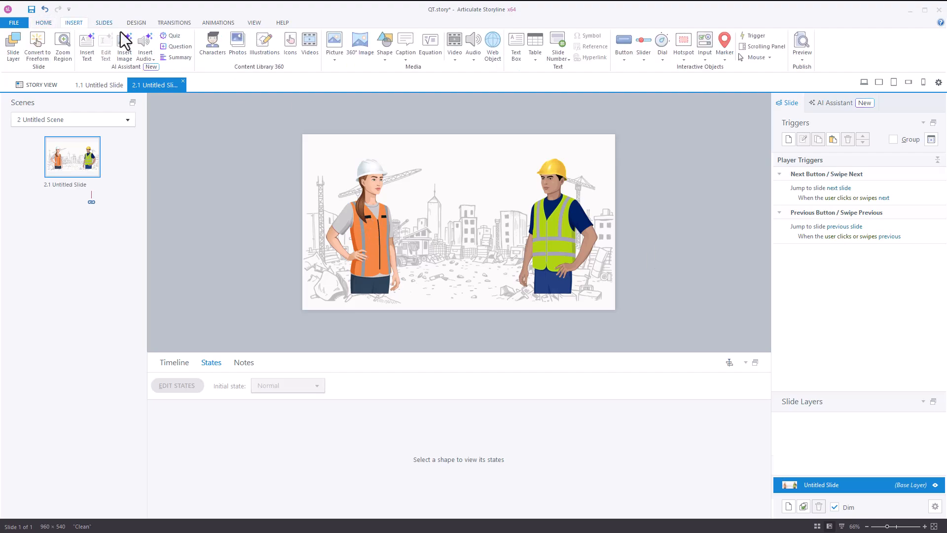
click(383, 60)
click(381, 106)
mouse_move(302, 286)
mouse_down()
mouse_move(306, 302)
mouse_move(615, 310)
mouse_up()
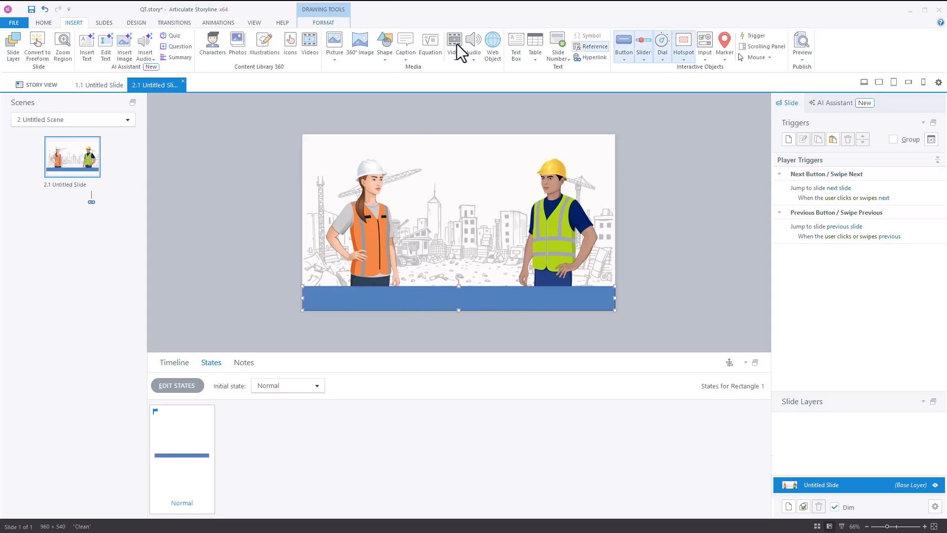
Step: Apply the dark gray shape style from the last row of presets to the bottom rectangle and deselect it
click(318, 22)
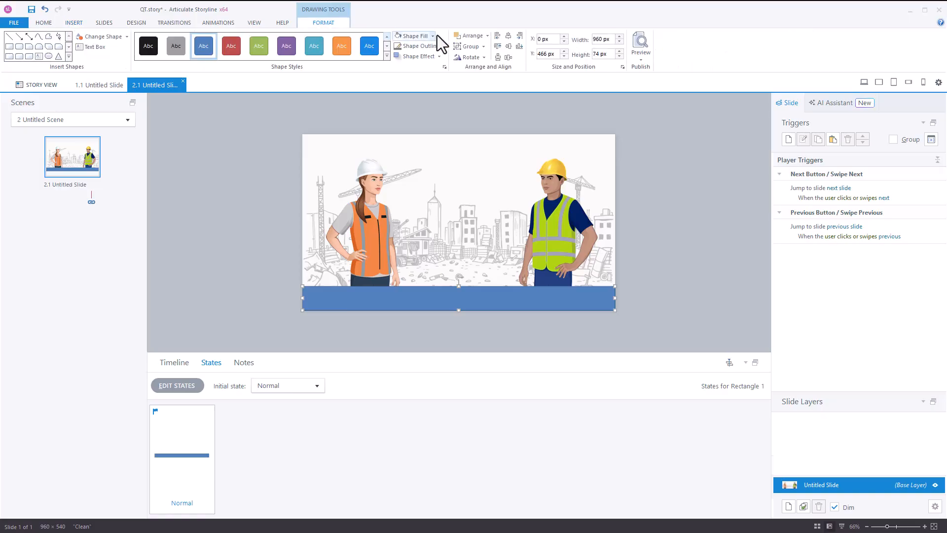
click(386, 57)
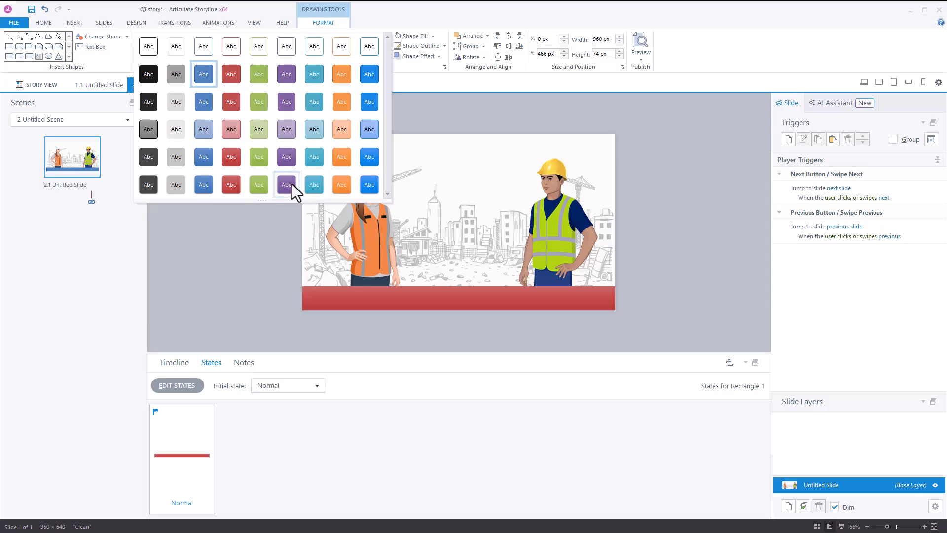
click(148, 184)
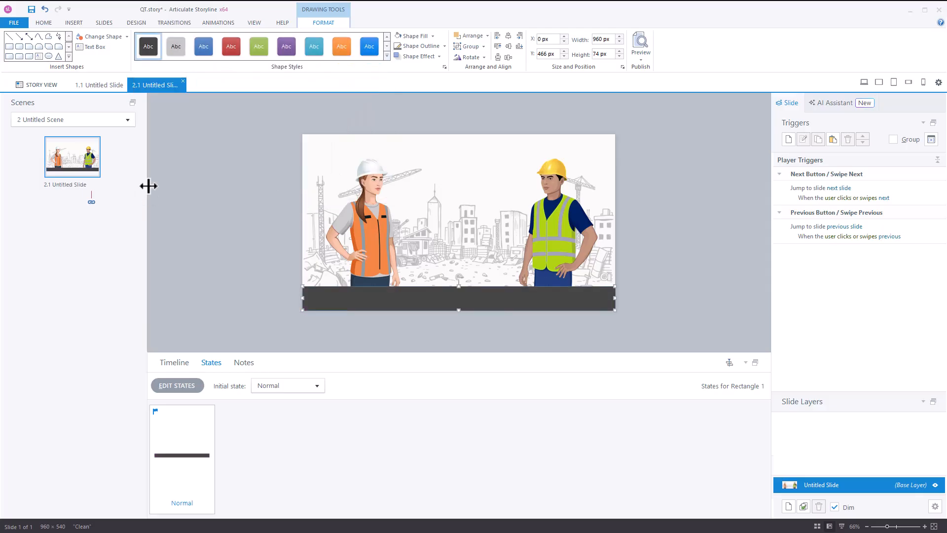
click(673, 216)
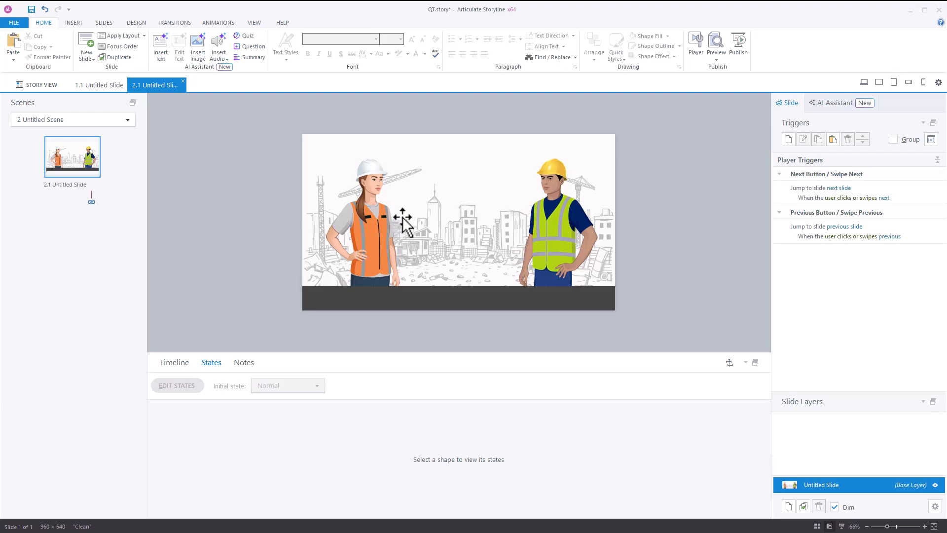
Step: Apply the third Outer shadow preset to both Haley and Sebastian together
click(385, 218)
shift+click(560, 222)
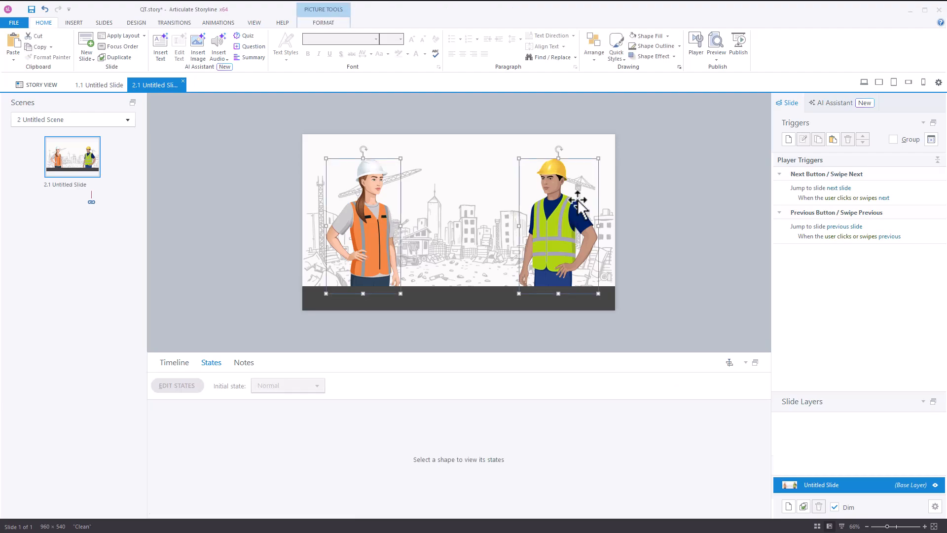
click(674, 57)
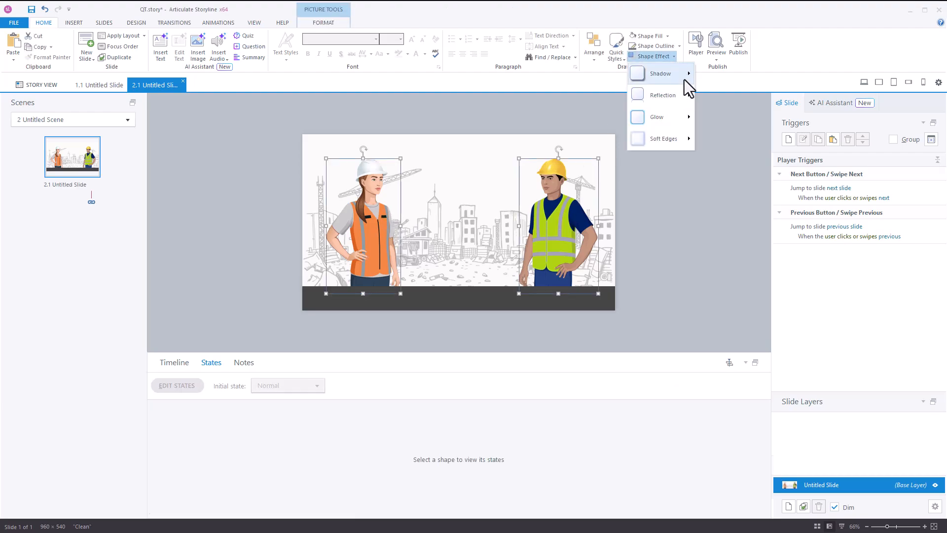
mouse_move(689, 75)
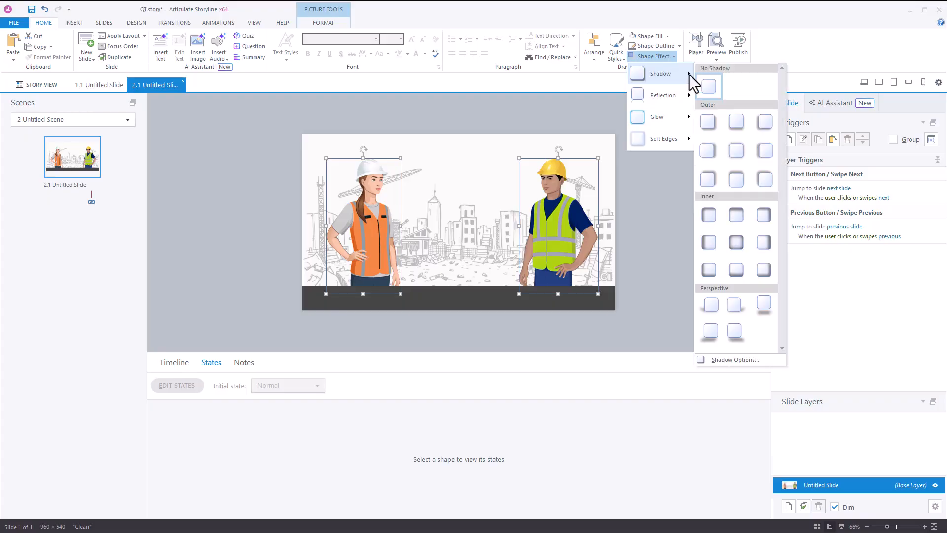
click(765, 125)
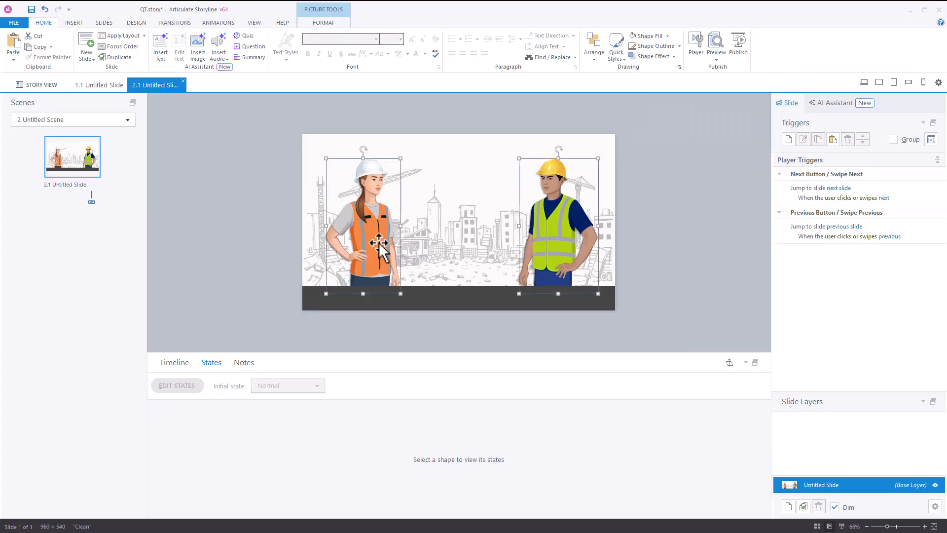
click(608, 228)
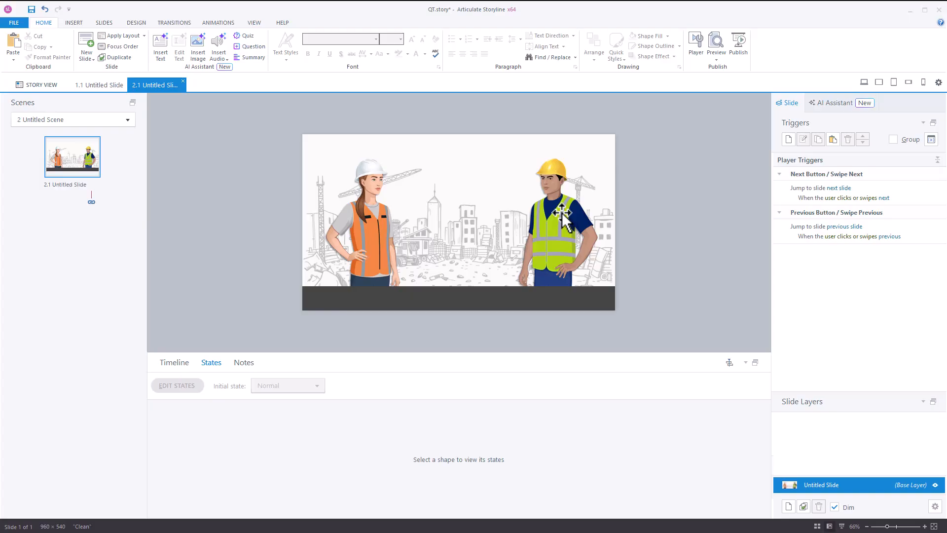
Step: Examine Haley's Talking and Stressed states on the slide to see how far each pose reaches
click(375, 224)
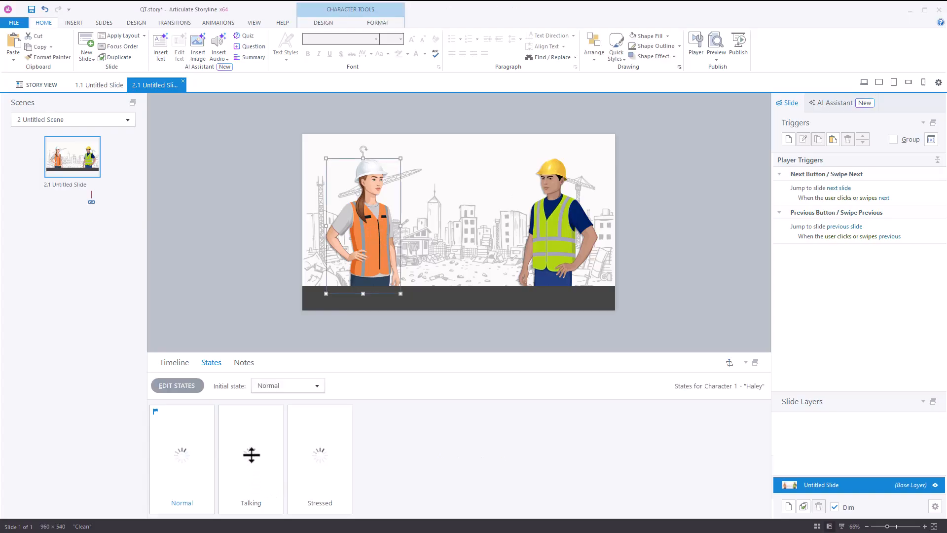
click(239, 443)
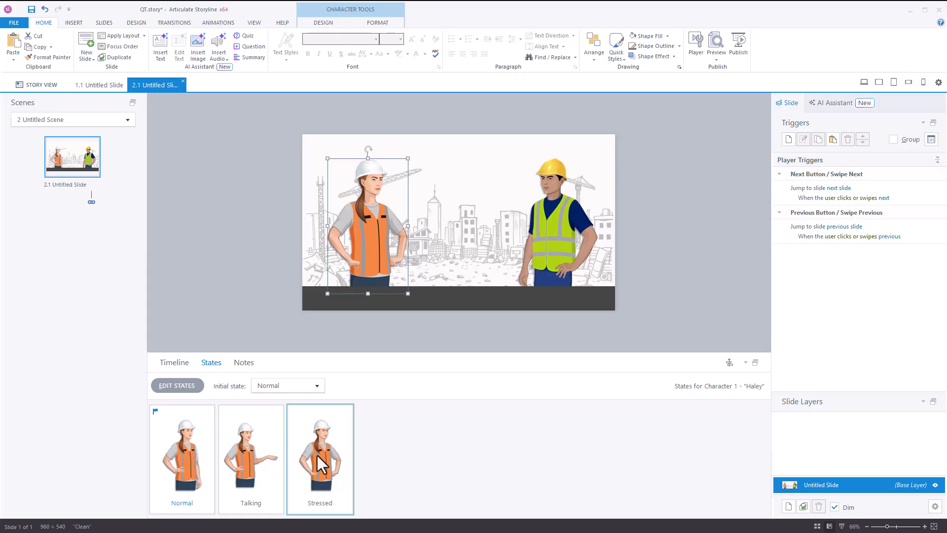
click(244, 262)
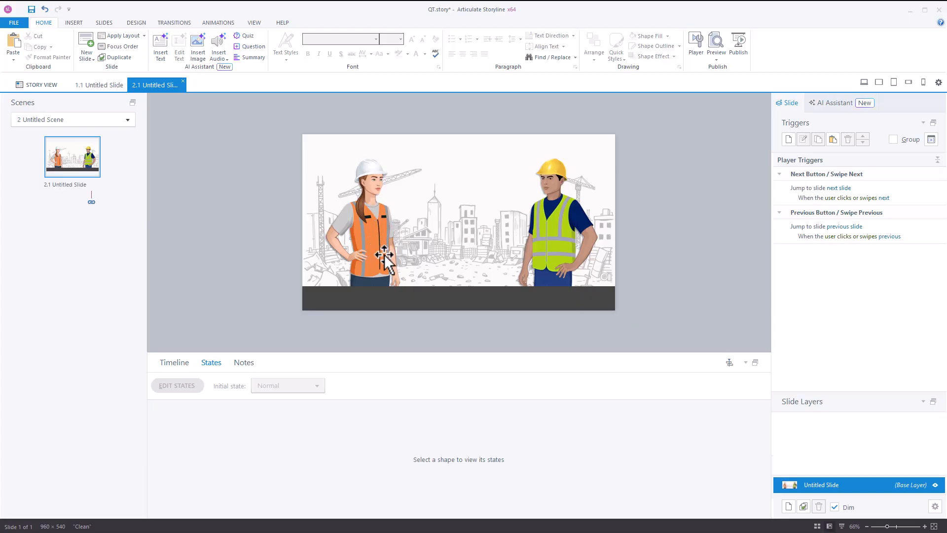
click(378, 209)
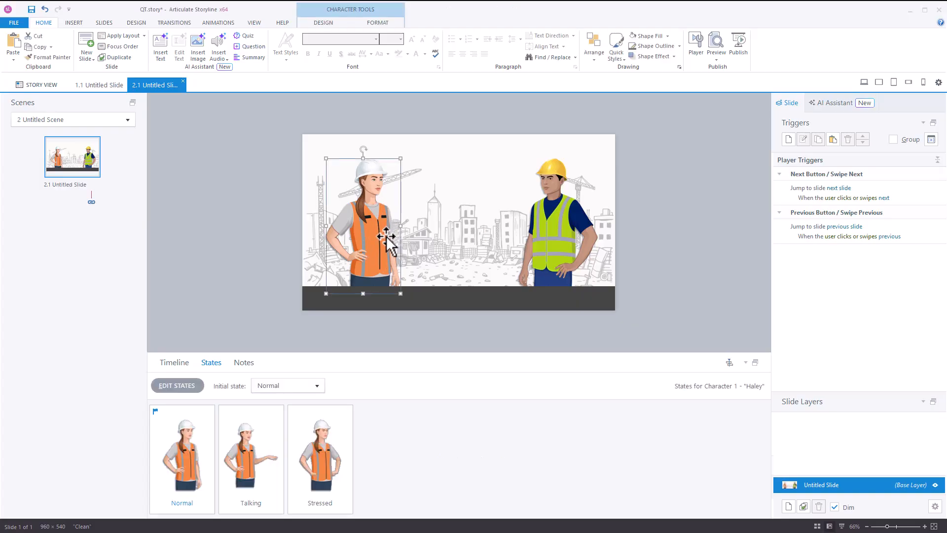
click(257, 458)
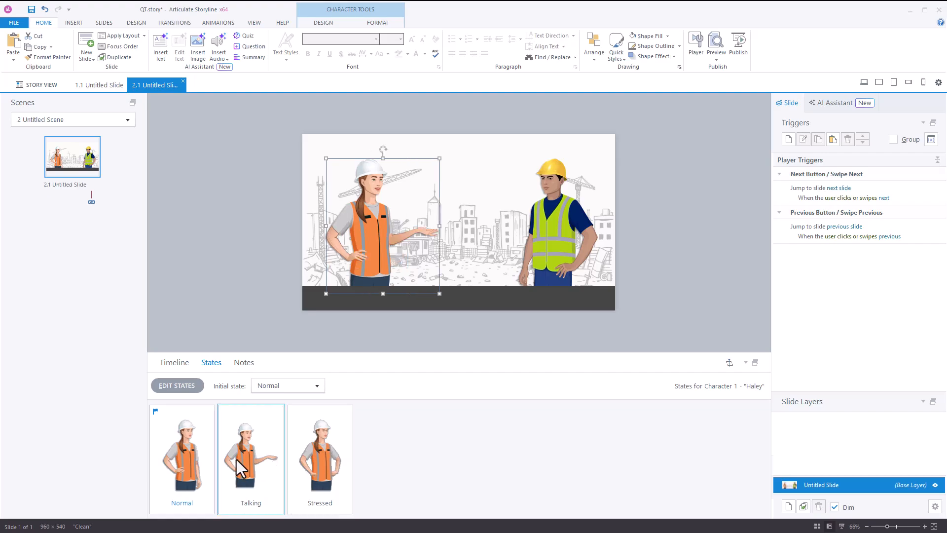
click(232, 283)
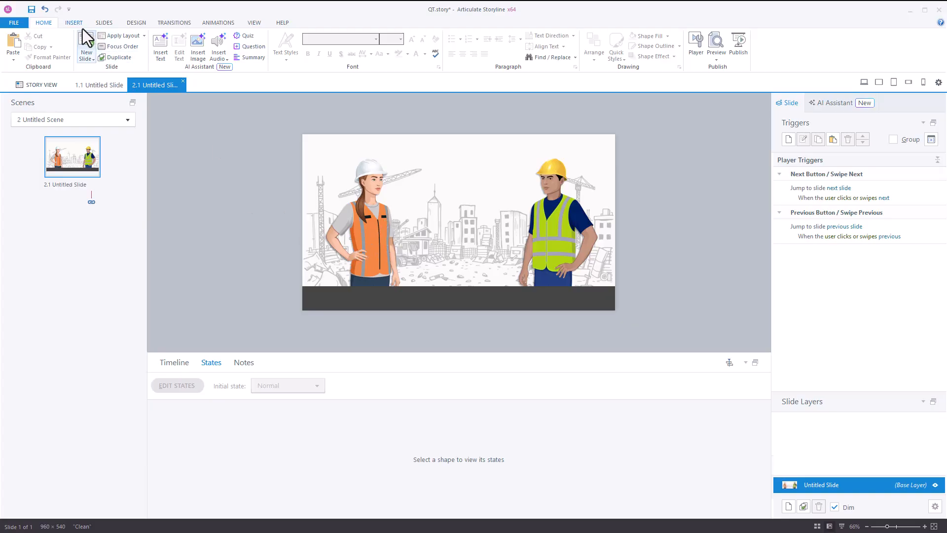
Step: Save the project and draw a rounded rectangular caption about 347 × 203 px between the characters, with its tail pointing at Haley
click(30, 10)
click(68, 23)
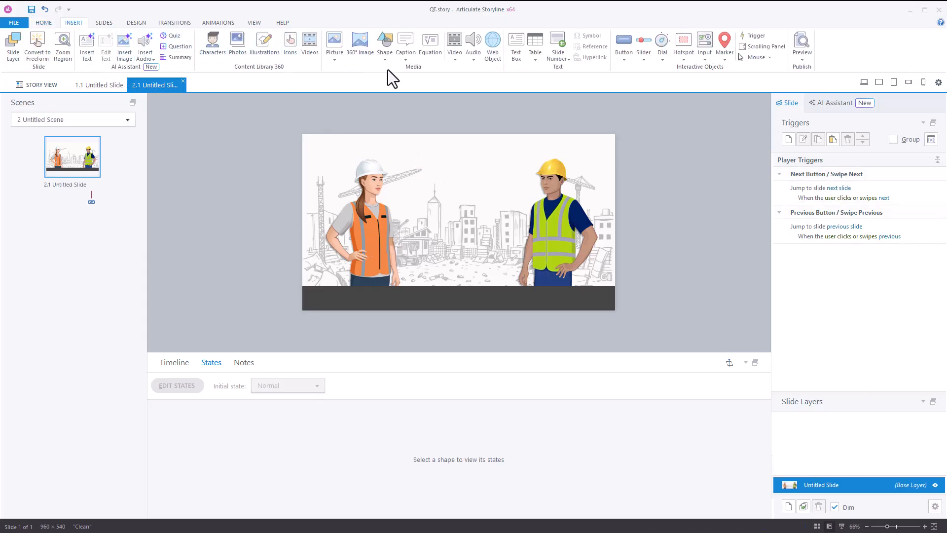
click(405, 59)
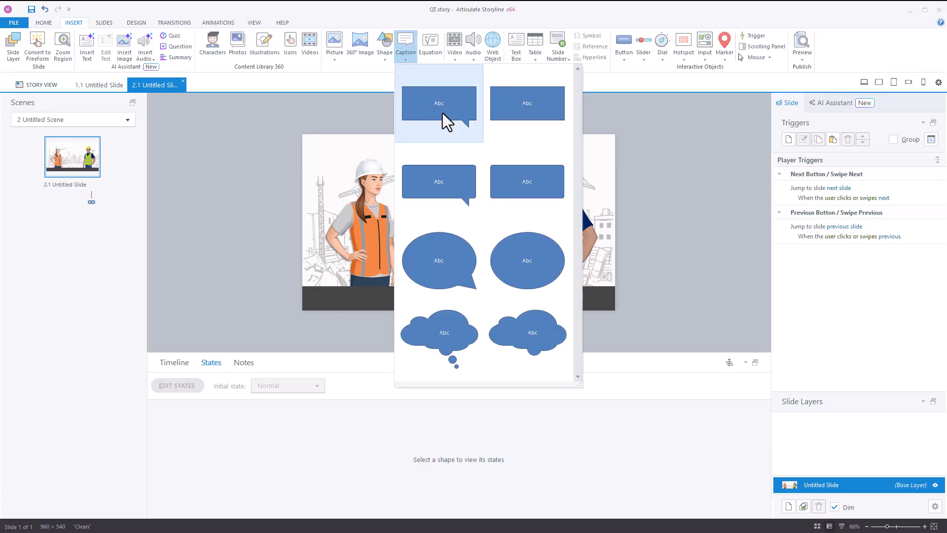
click(447, 175)
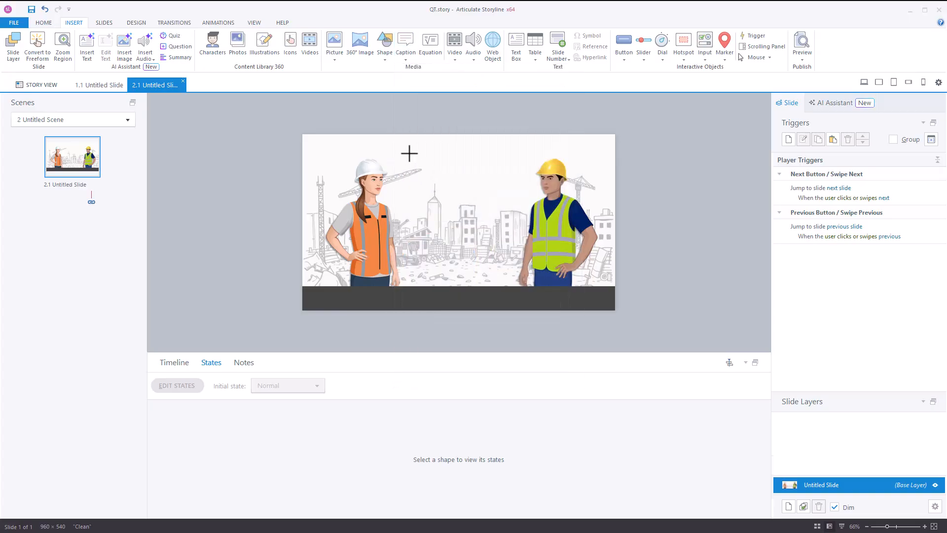
mouse_move(409, 154)
mouse_down()
mouse_move(471, 210)
mouse_move(542, 220)
mouse_move(522, 219)
mouse_up()
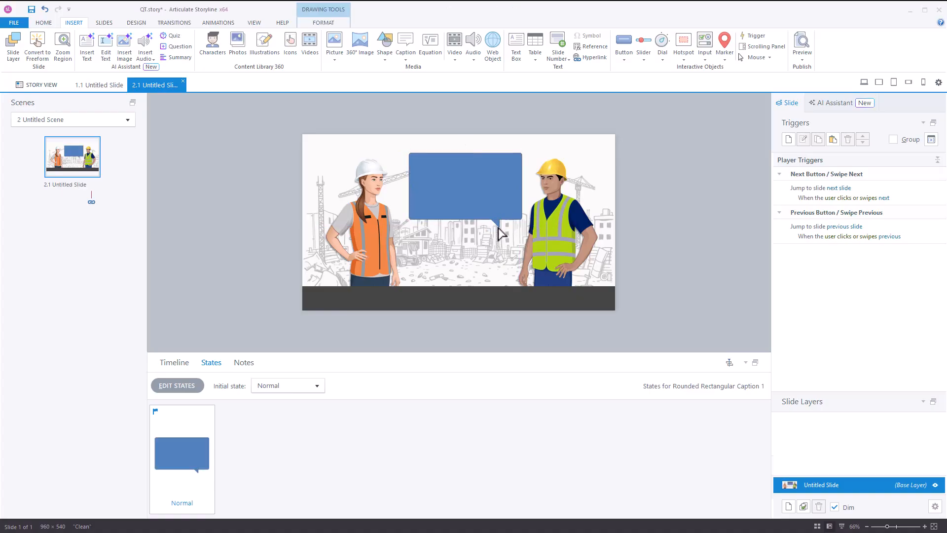
drag(415, 192, 404, 183)
Step: Apply the white shape style with a black outline to the caption and deselect it
click(324, 22)
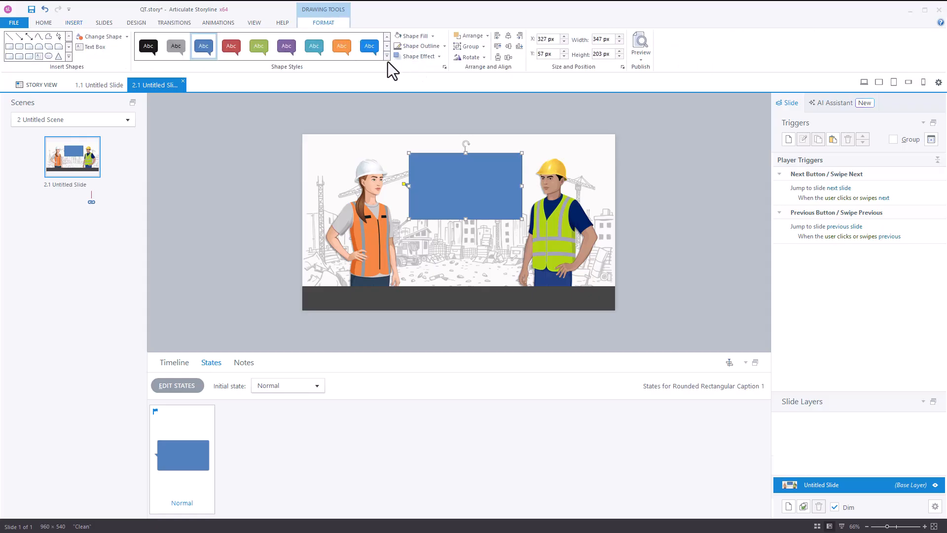
click(387, 61)
click(151, 48)
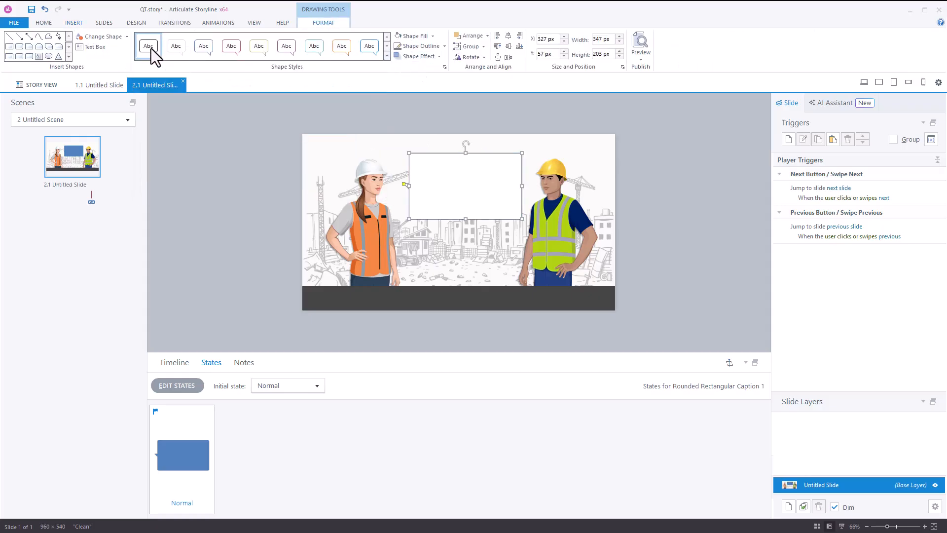
click(688, 193)
Step: Duplicate the white caption and point the copy's tail at Sebastian
click(462, 190)
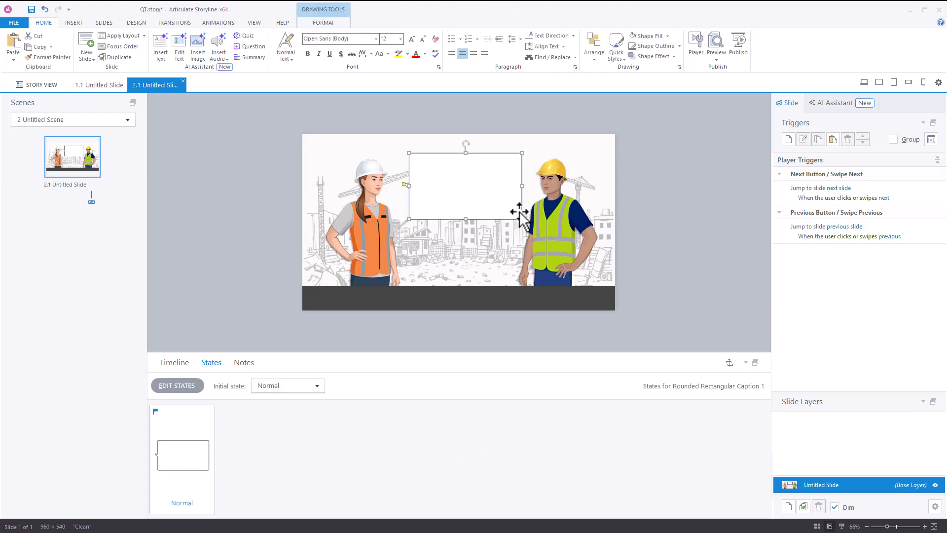
drag(460, 187, 467, 195)
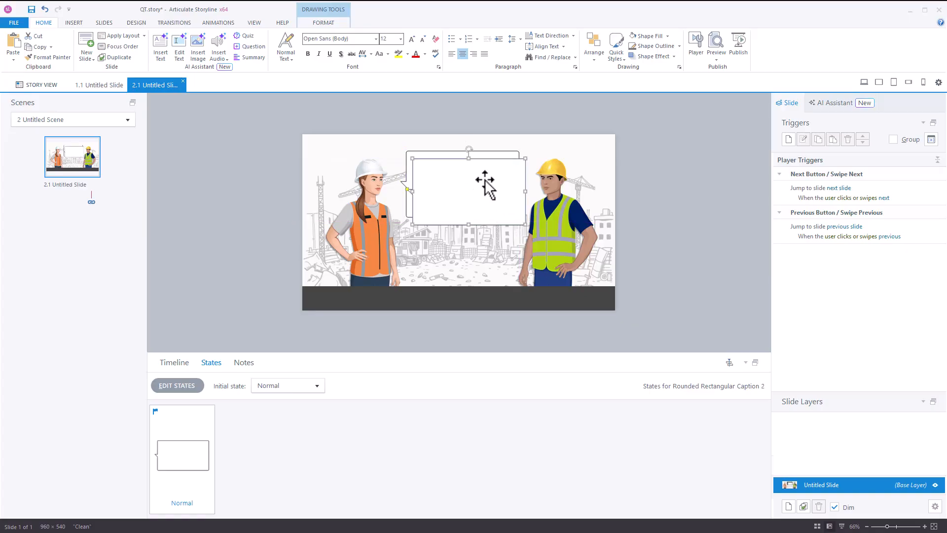
click(662, 159)
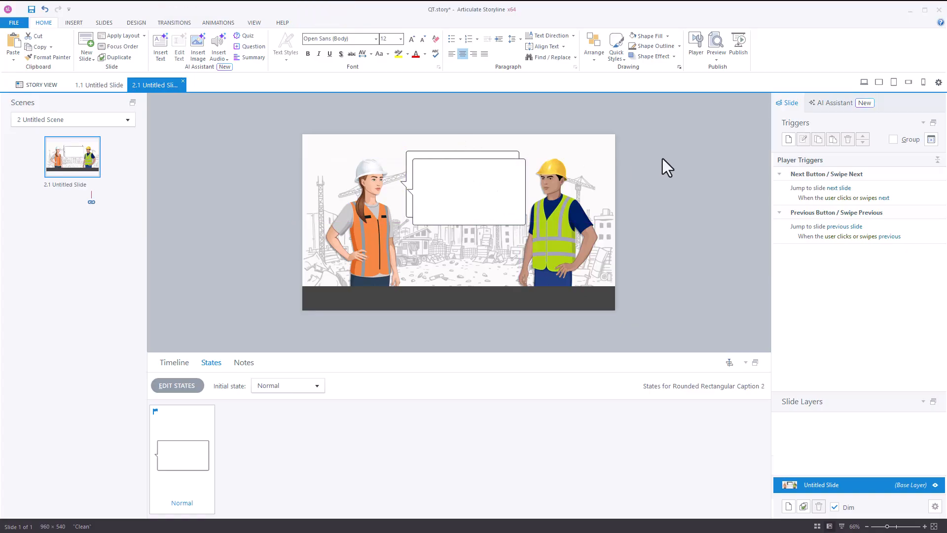
click(412, 194)
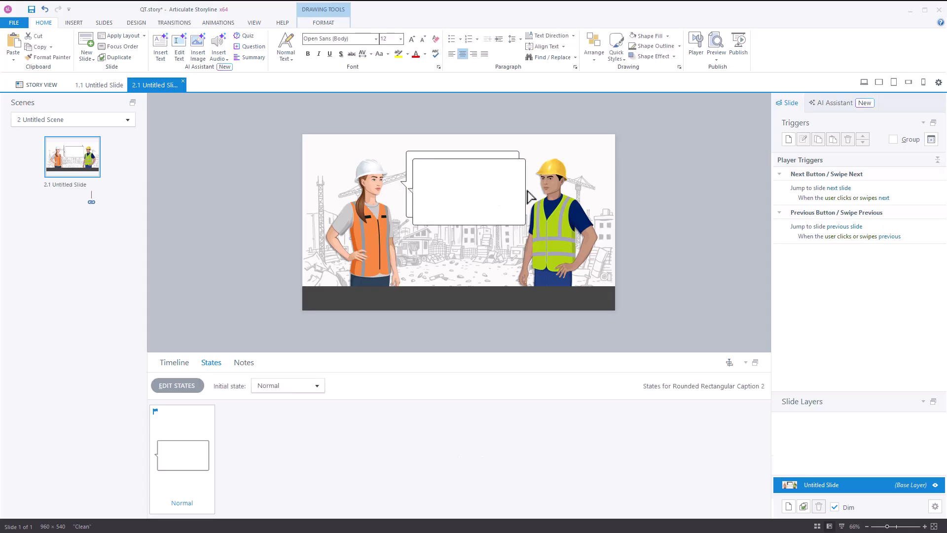
click(661, 196)
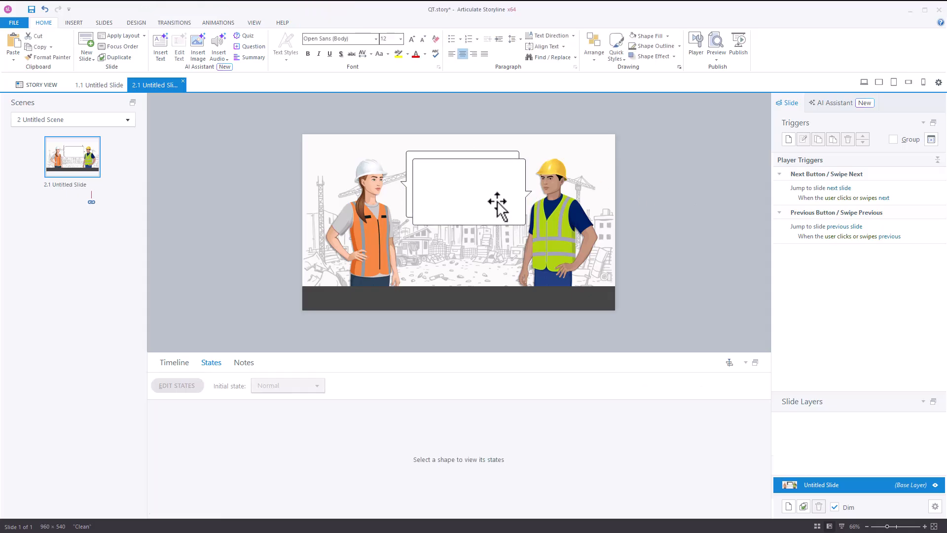
Step: Move Sebastian's caption slightly up and toward Haley so it nearly covers her caption
click(461, 191)
drag(460, 187, 460, 186)
click(668, 206)
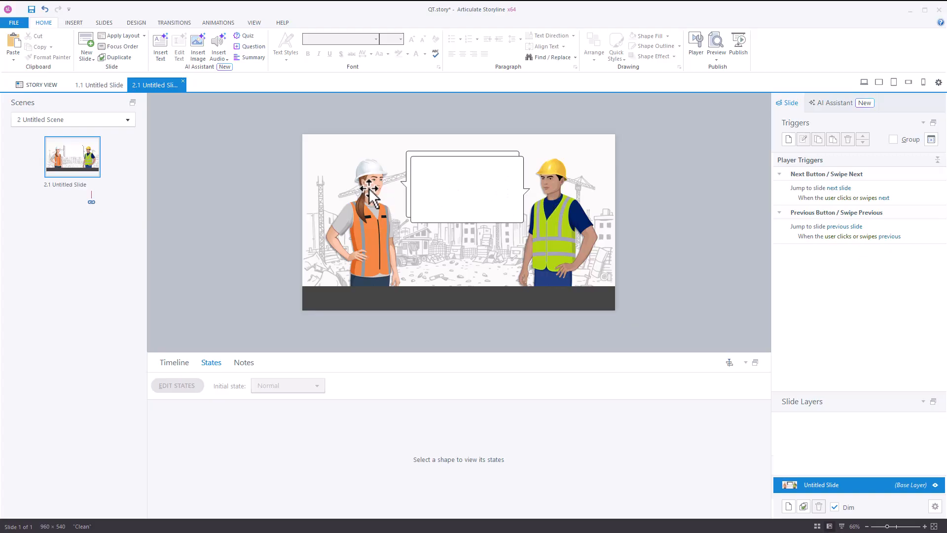
Step: Bring Haley's caption to the front so it overlaps Sebastian's caption
click(453, 197)
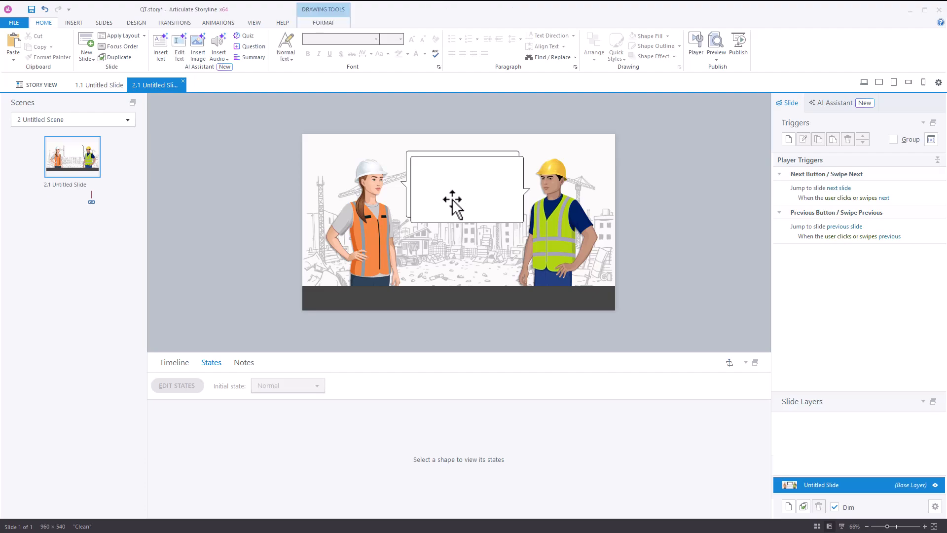
click(423, 148)
click(409, 152)
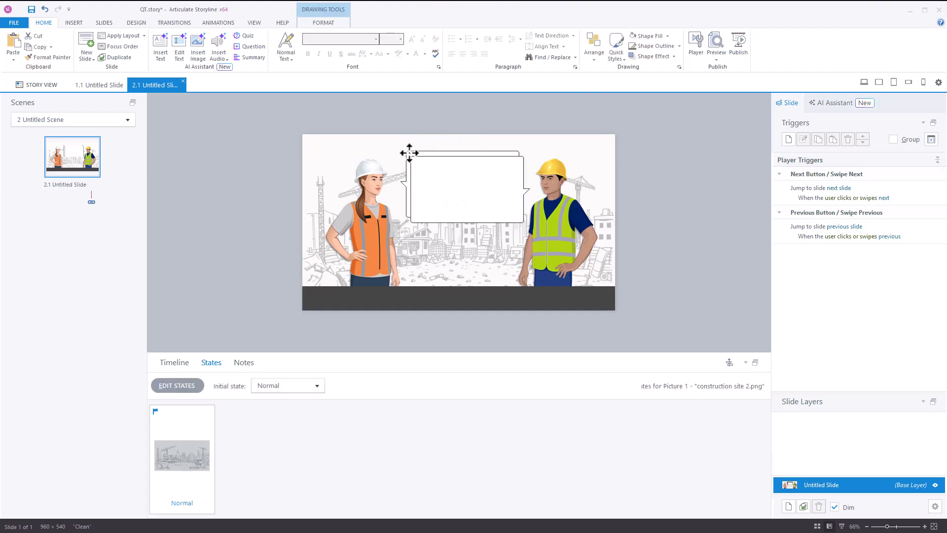
click(599, 55)
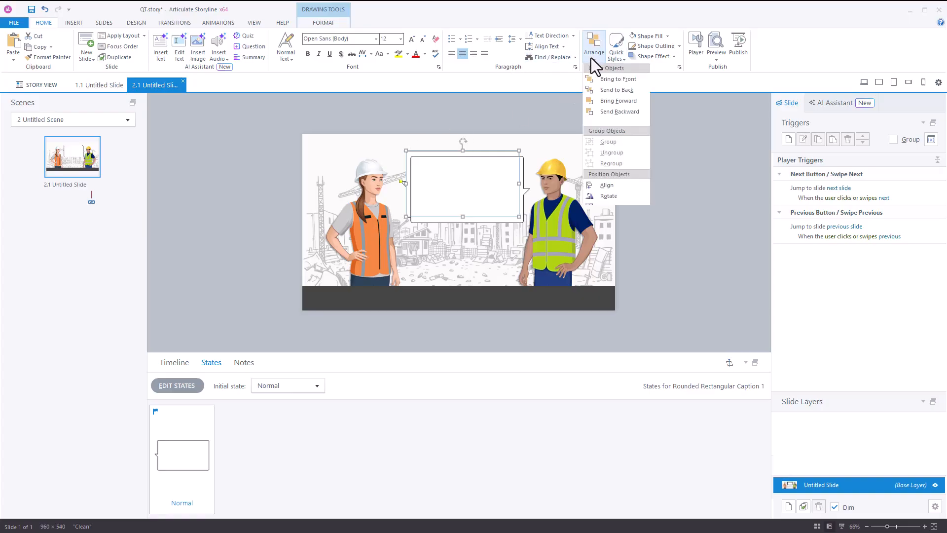
click(614, 82)
click(680, 177)
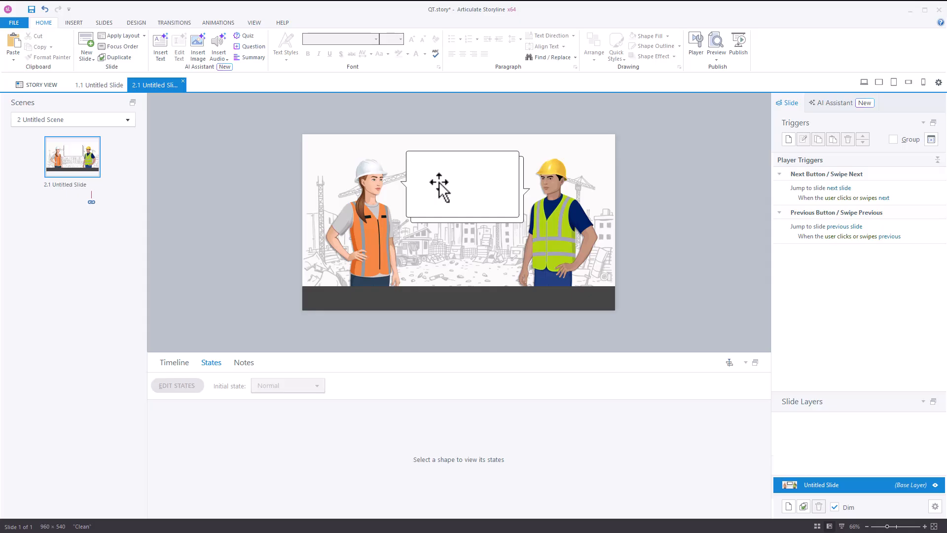
Step: Copy both white captions from the slide and paste them into Haley's Talking state
drag(379, 142, 540, 250)
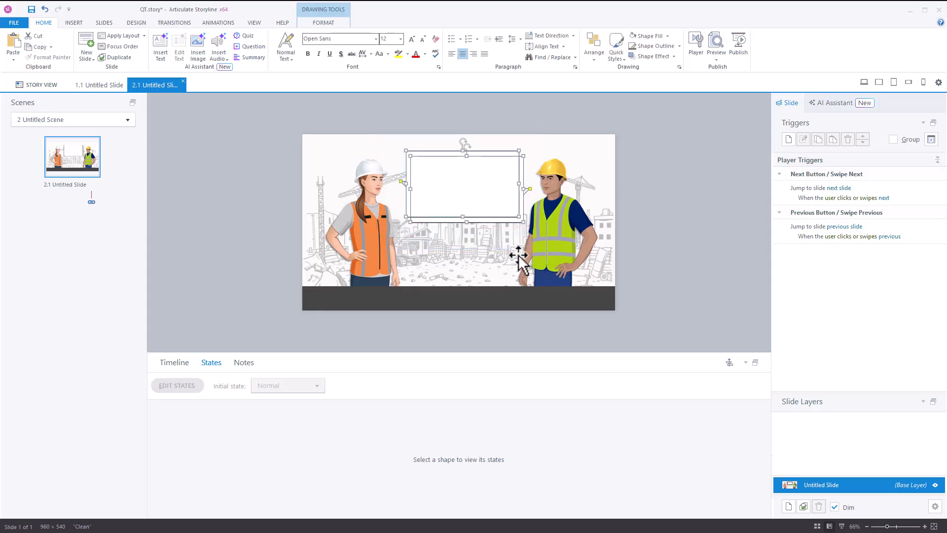
click(373, 205)
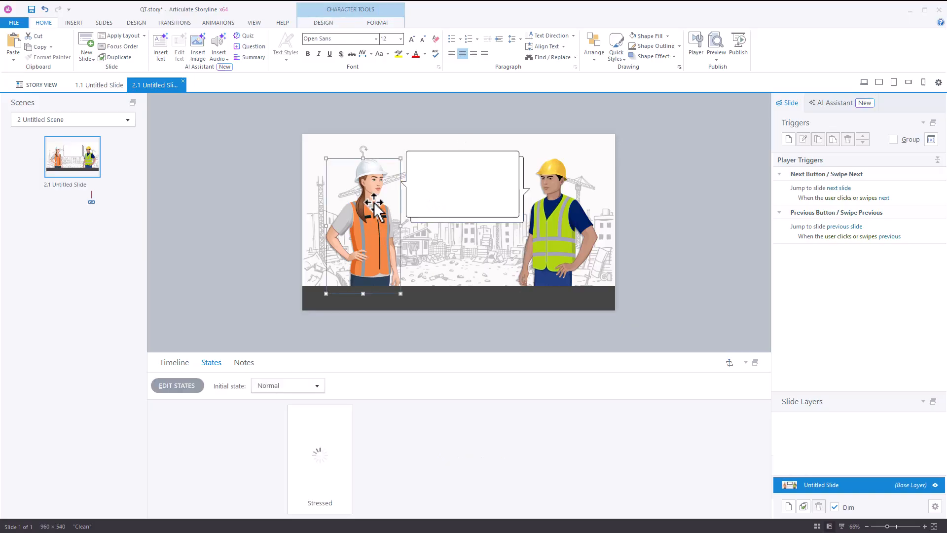
click(253, 449)
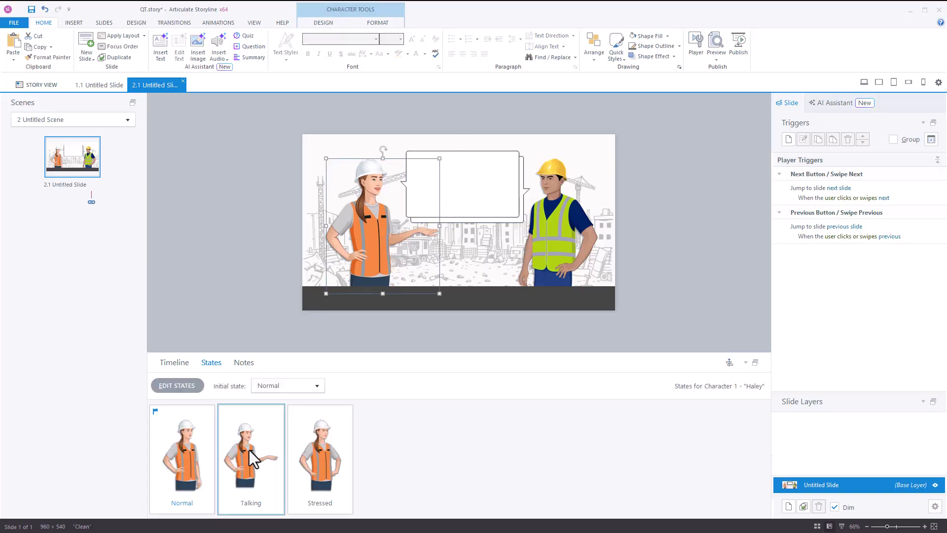
double_click(249, 449)
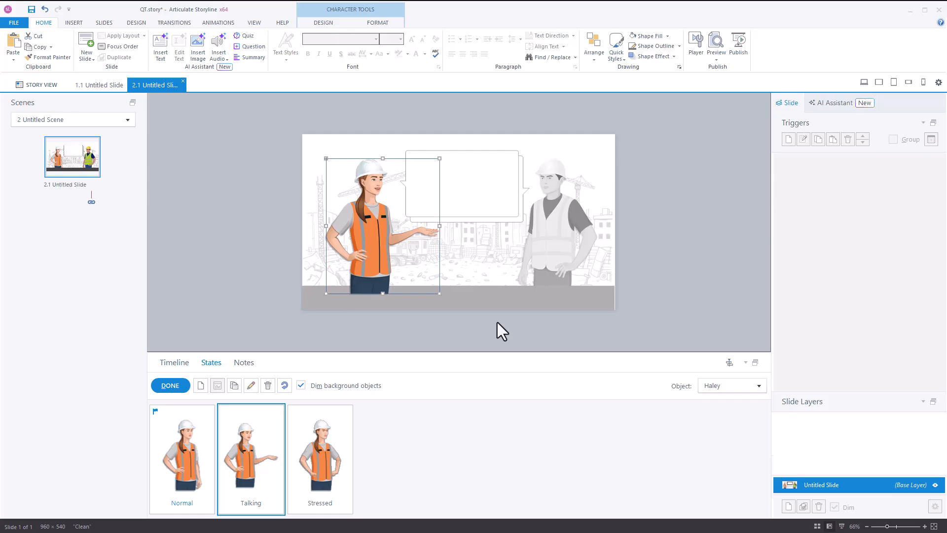
click(688, 233)
key(ctrl+v)
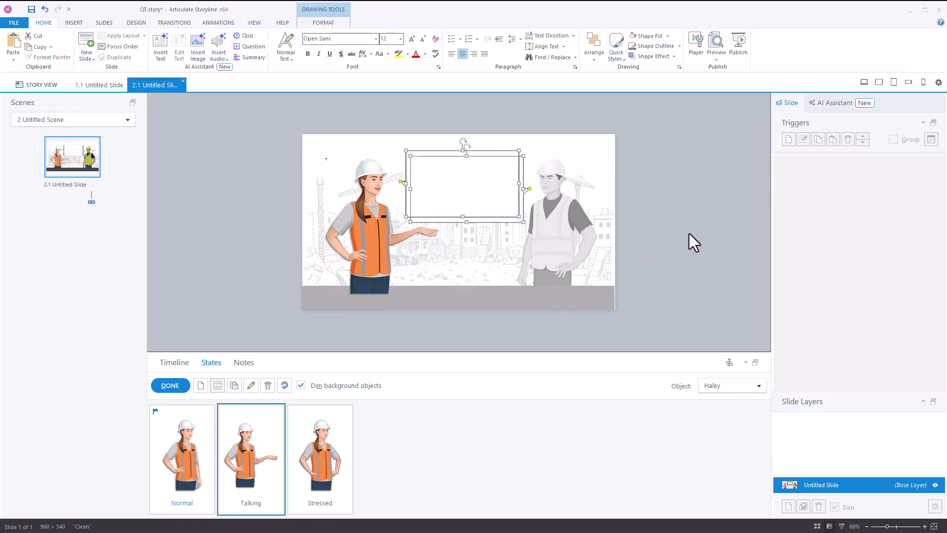
click(688, 233)
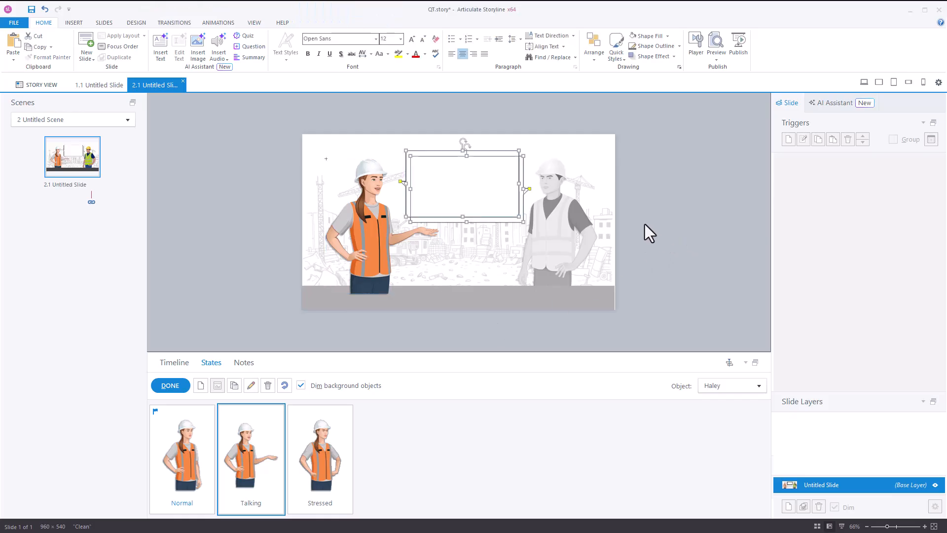
Step: In Haley's Talking state, tuck the rear caption's Sebastian-facing tail inside its outline
click(528, 195)
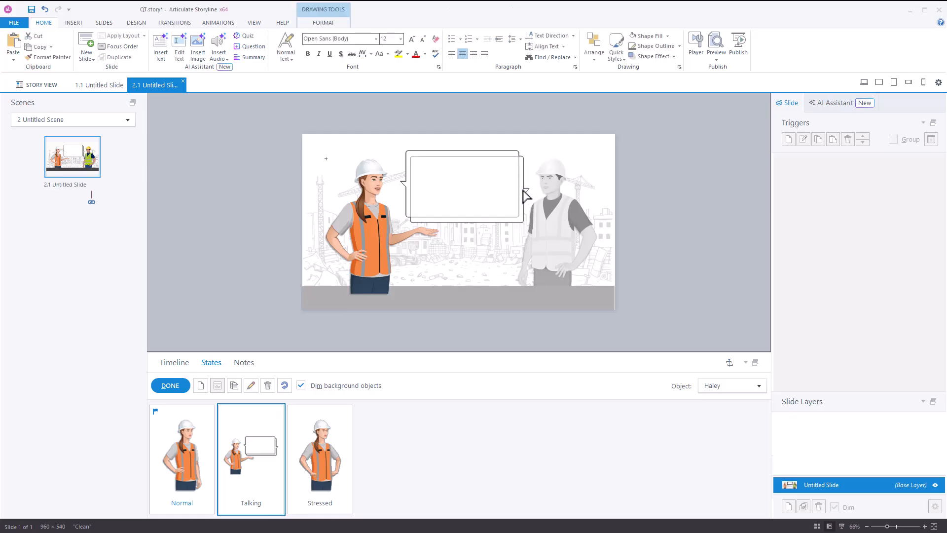
click(694, 190)
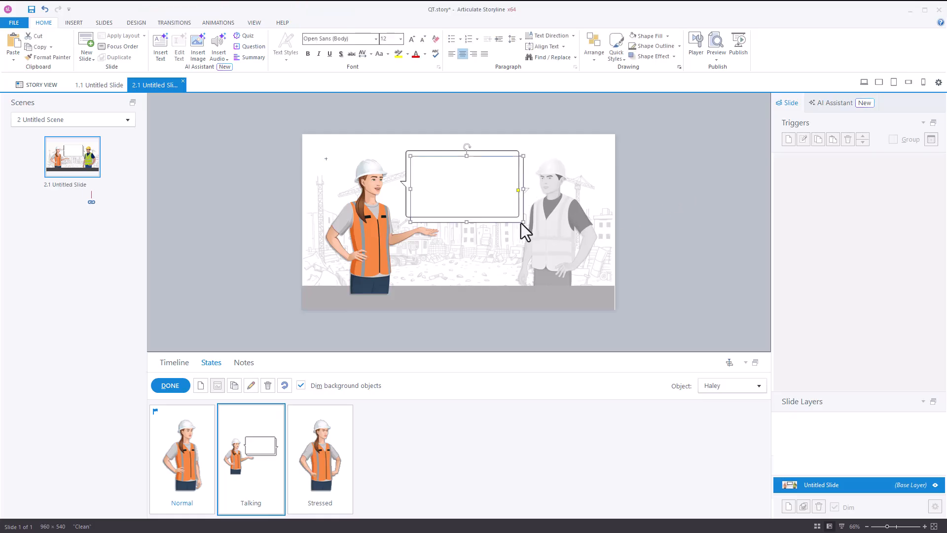
click(616, 207)
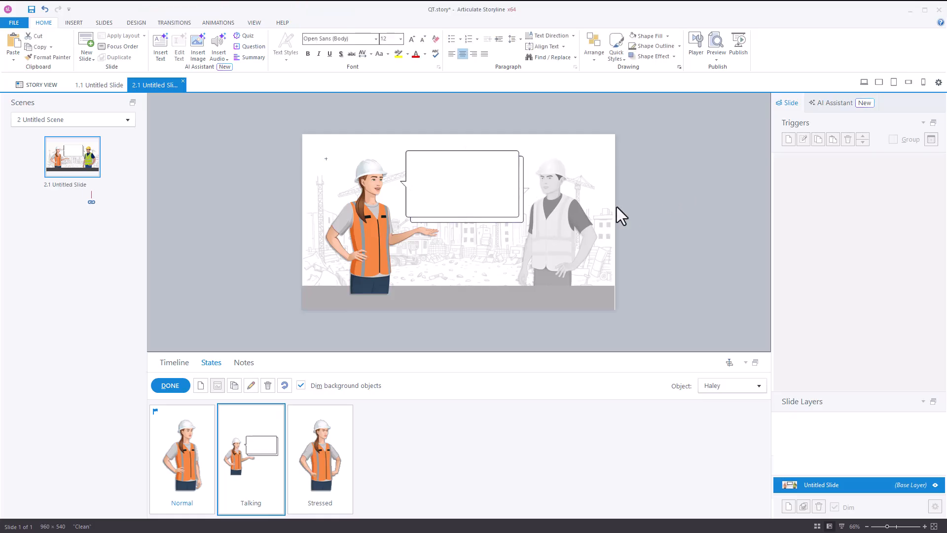
Step: Fill the rear caption in the Talking state with the first darker shade of the white theme color
click(518, 221)
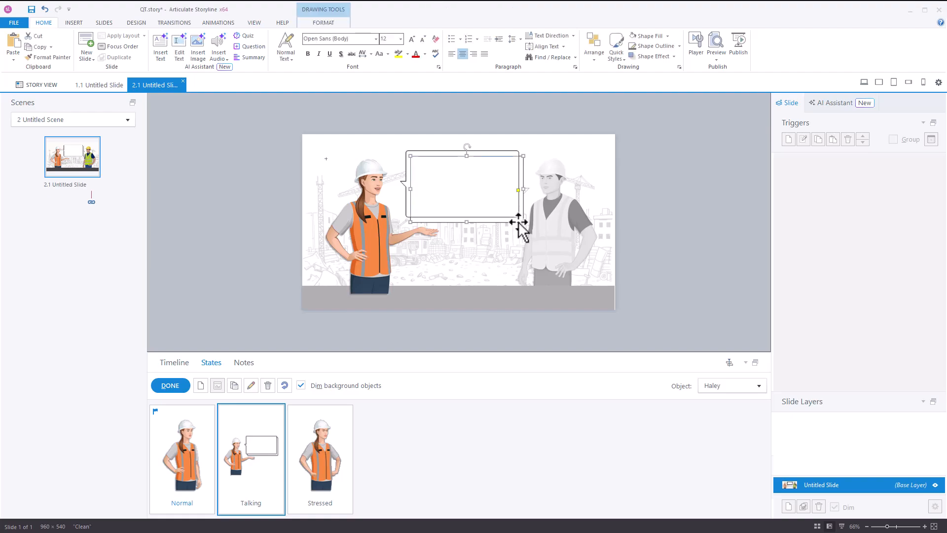
click(668, 37)
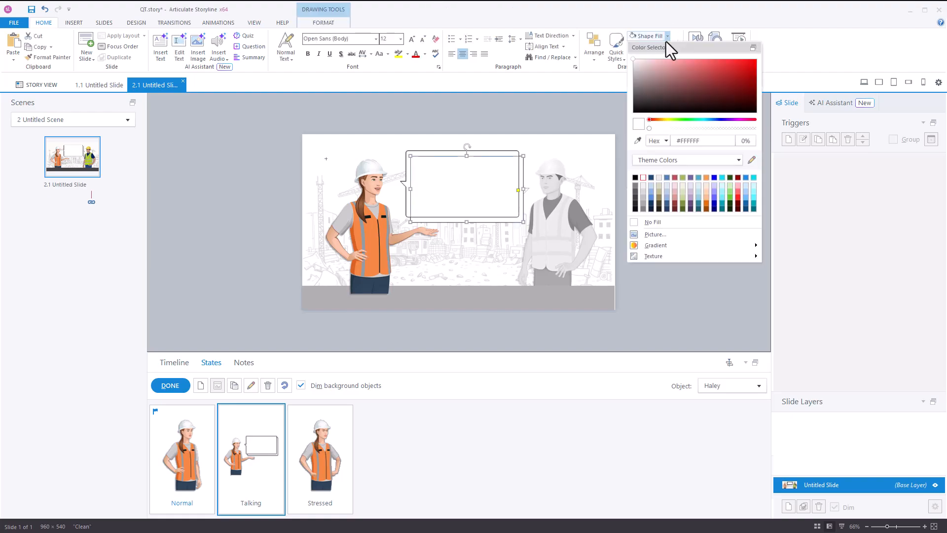
click(642, 186)
click(661, 299)
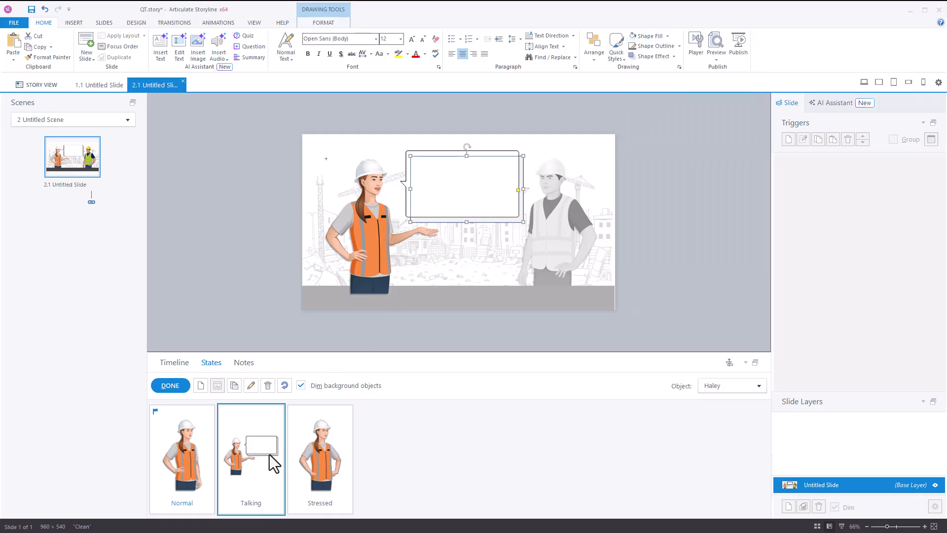
Step: Paste both captions into Haley's Stressed state
click(320, 452)
click(673, 239)
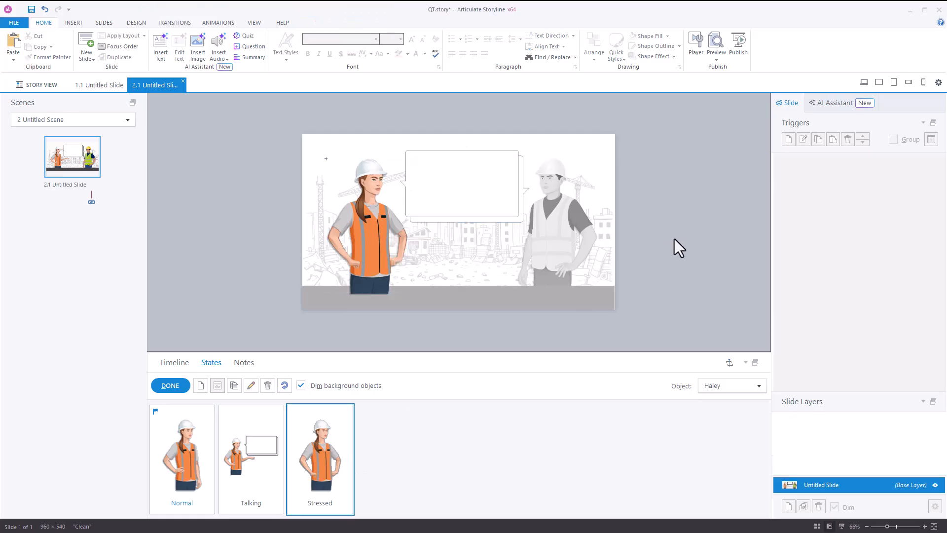
key(ctrl+v)
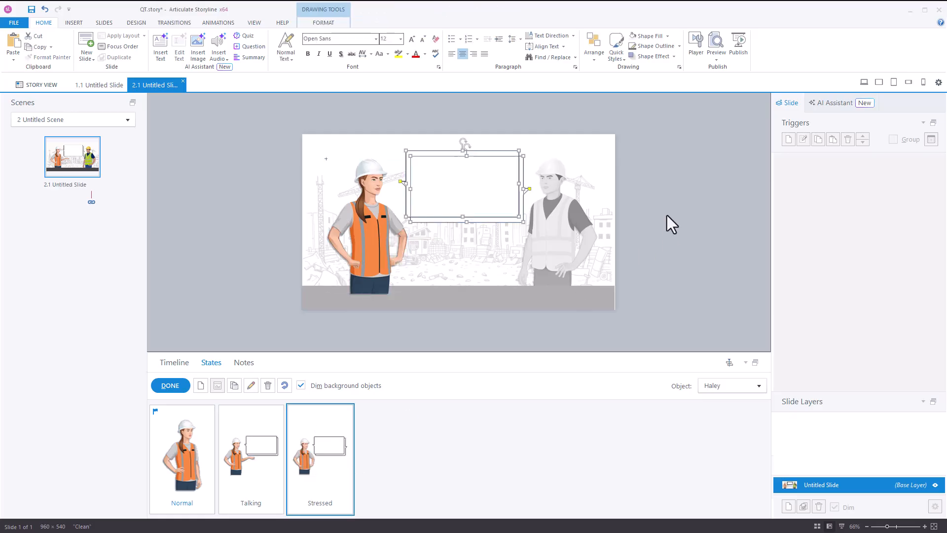
click(667, 215)
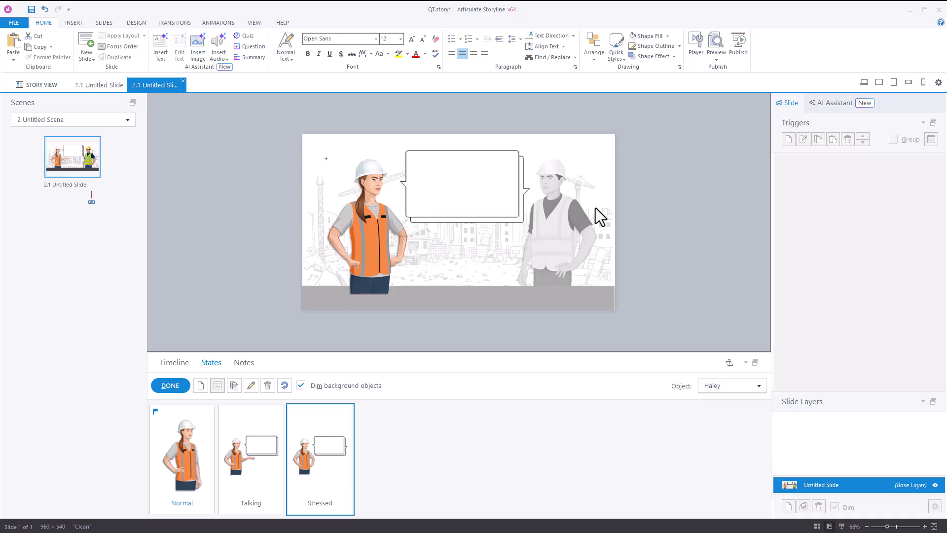
Step: In the Stressed state, send Haley's caption behind Sebastian's and tuck its tail inside its outline
click(472, 190)
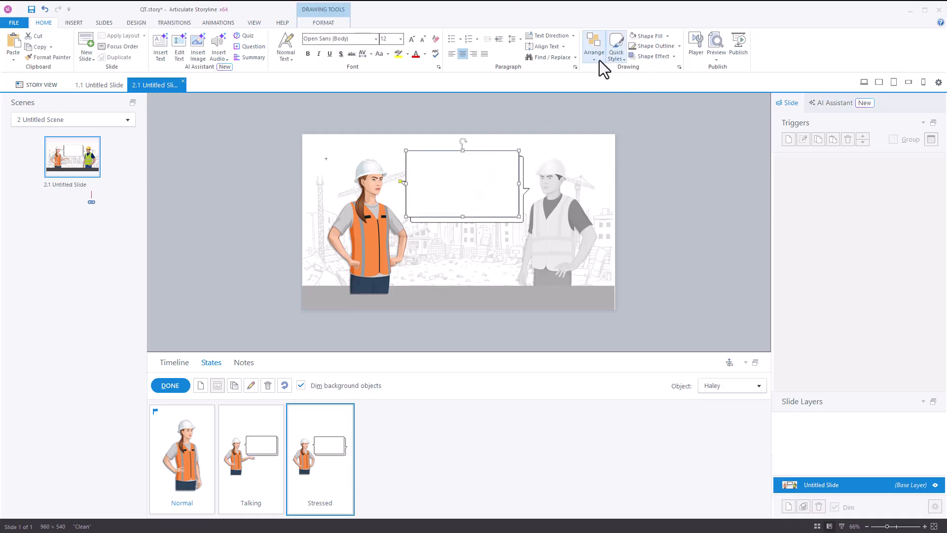
click(595, 51)
click(611, 94)
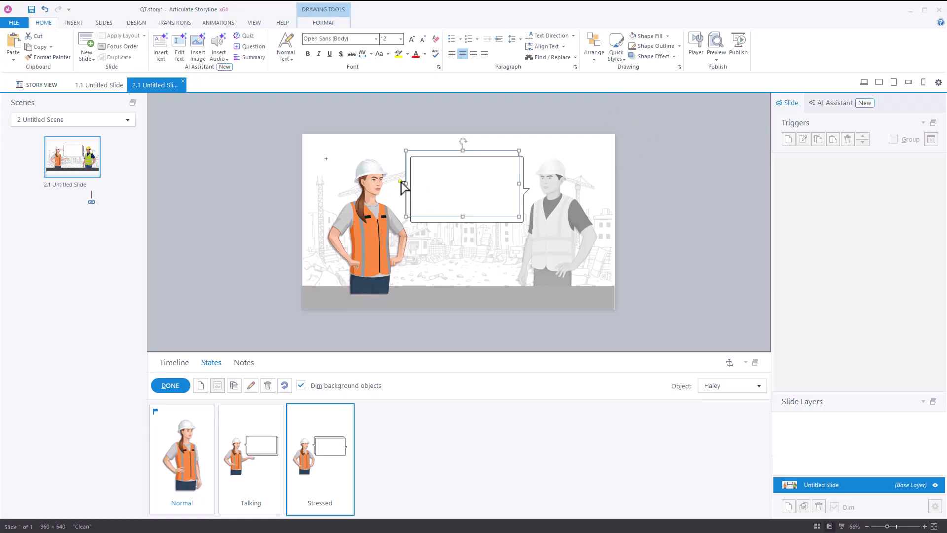
drag(401, 181, 413, 179)
click(677, 175)
Step: Compare Haley's Talking and Stressed states, then finish editing the states and save the project
click(252, 447)
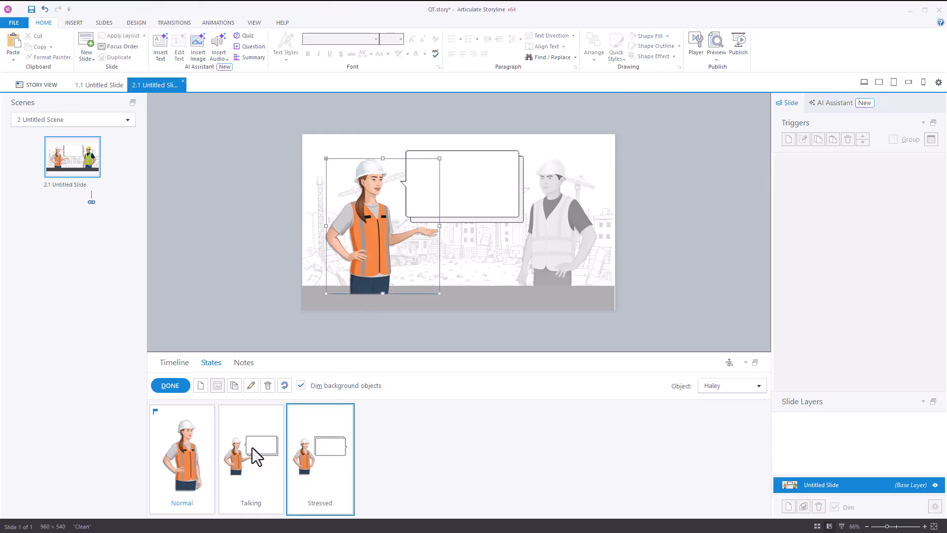
click(329, 449)
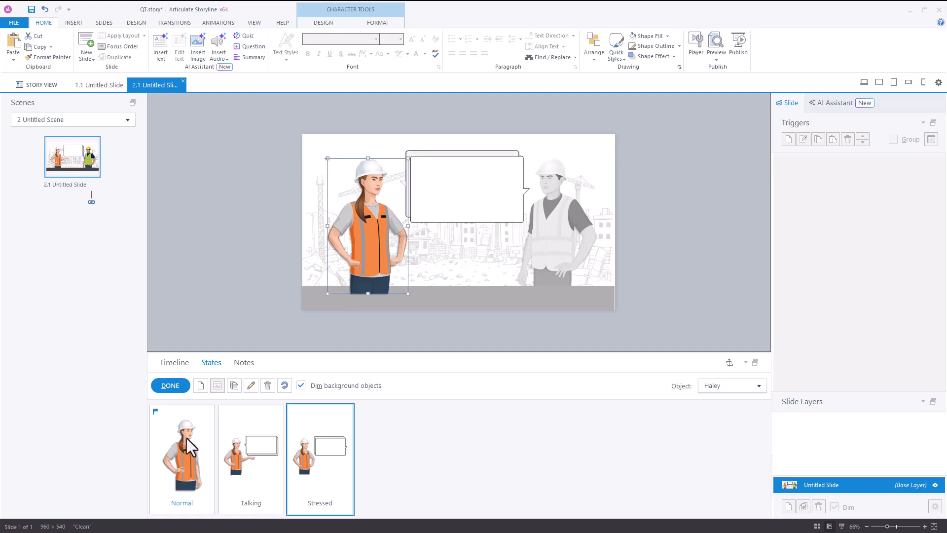
click(167, 385)
click(666, 230)
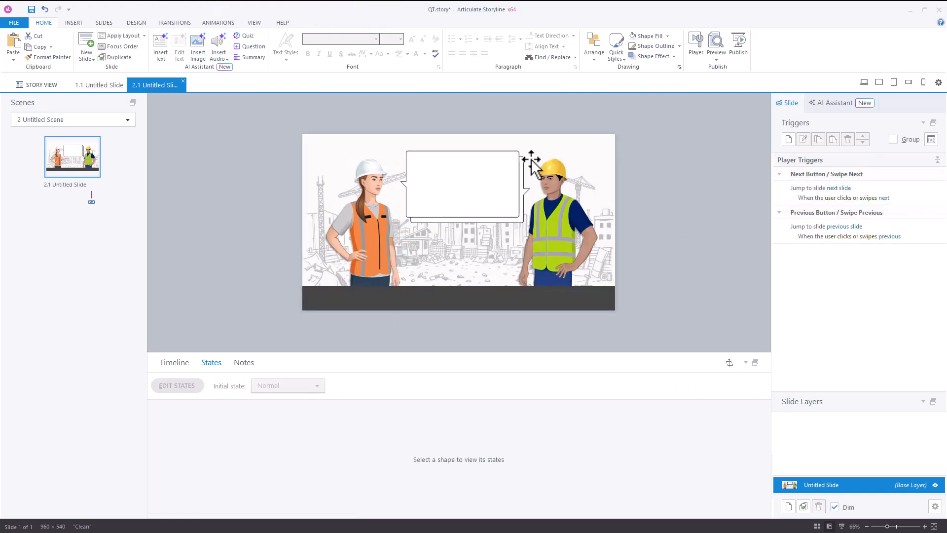
click(30, 11)
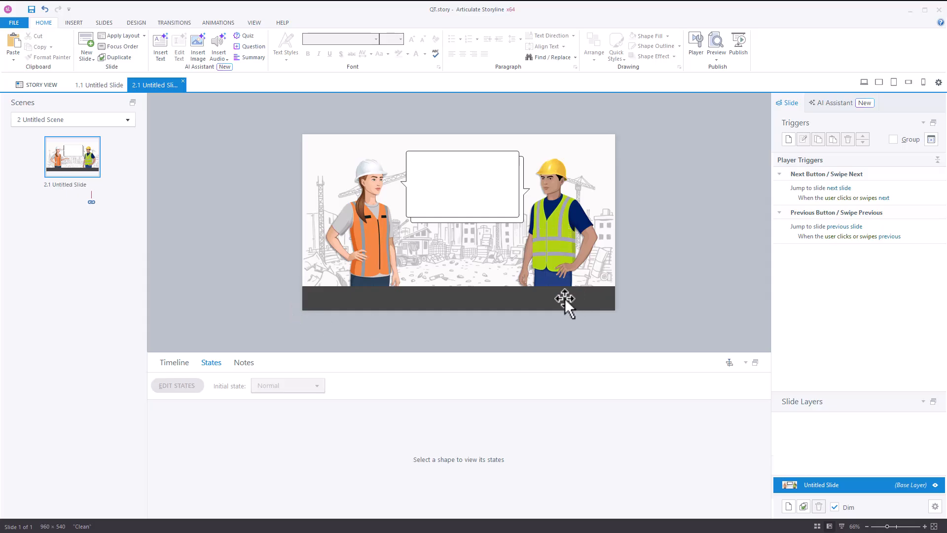
Step: Insert a slider with a square thumb across the dark bar below the characters, about 844 px wide and 44 px high
click(76, 25)
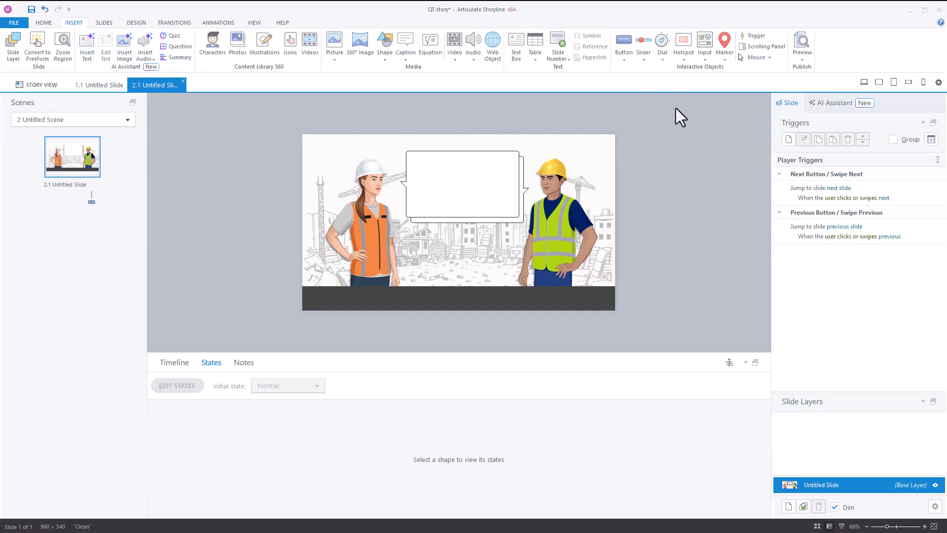
click(643, 50)
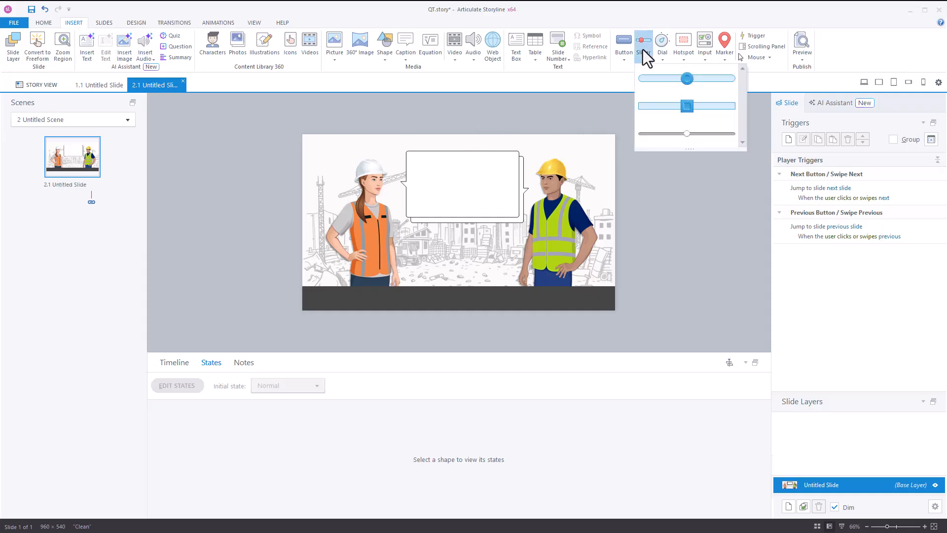
click(689, 108)
drag(315, 294, 589, 308)
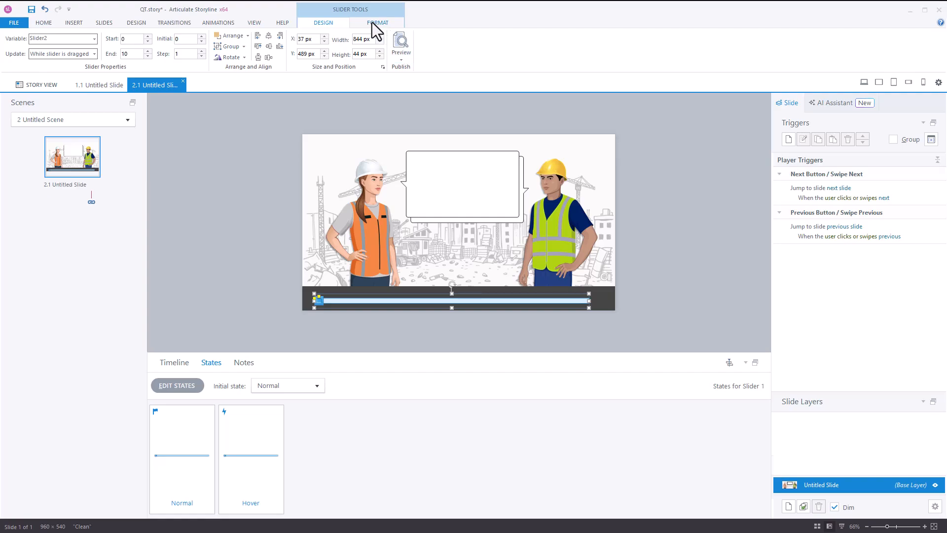
Step: Rename the slider's variable to Conversation and deselect the slider
click(376, 22)
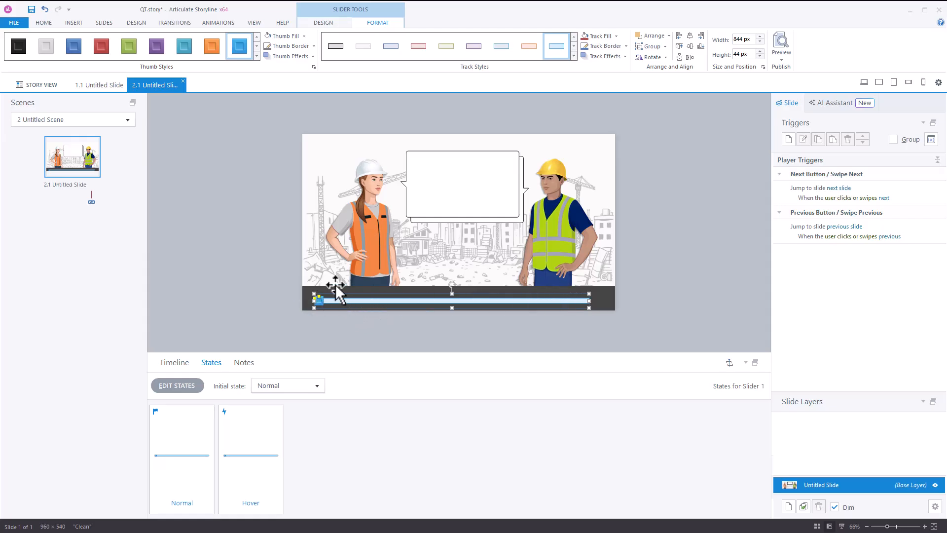
click(324, 22)
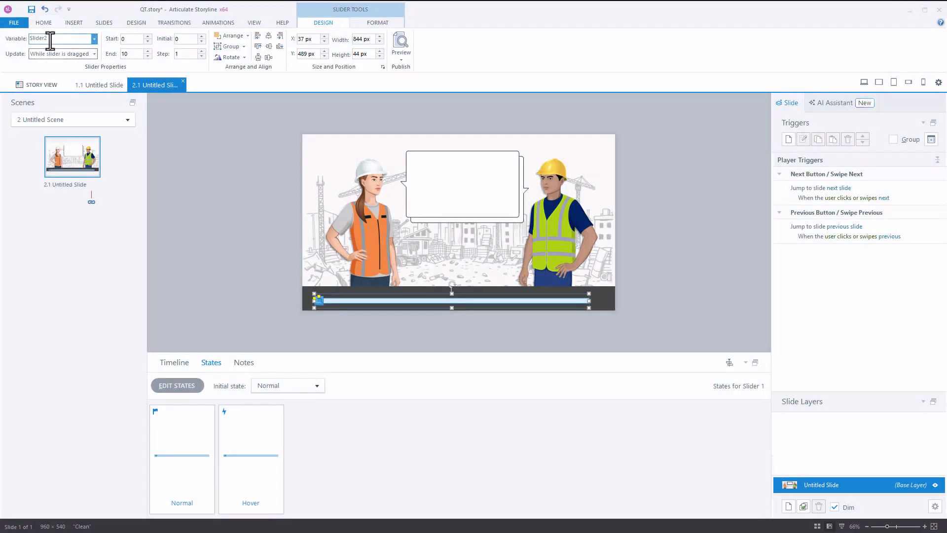
click(48, 38)
text(Conversation)
click(240, 170)
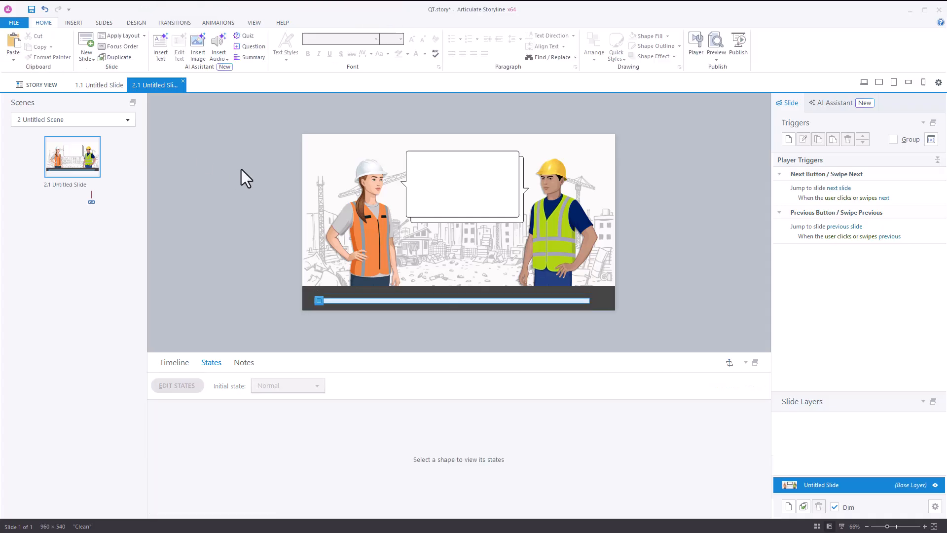
Step: Reselect the slider and check its variable name and its start and end values
click(434, 297)
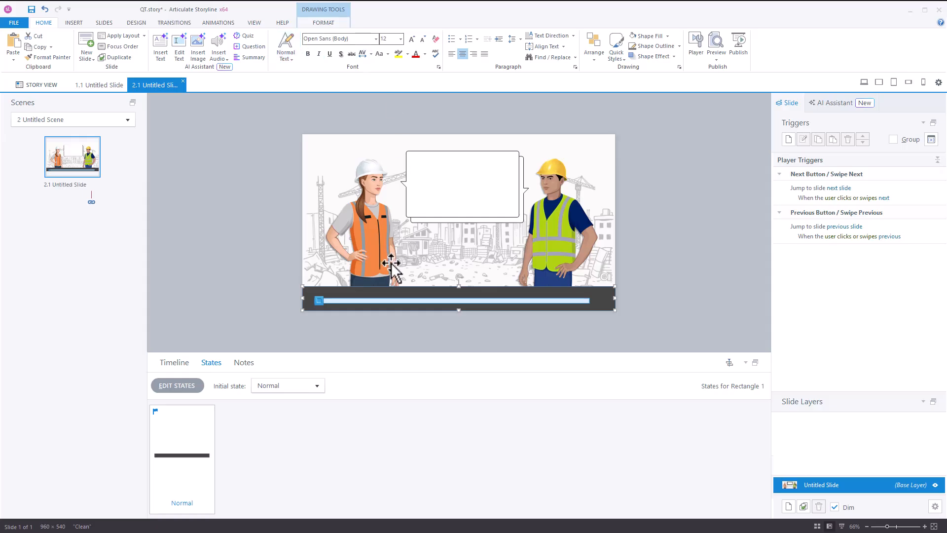
click(398, 300)
click(322, 23)
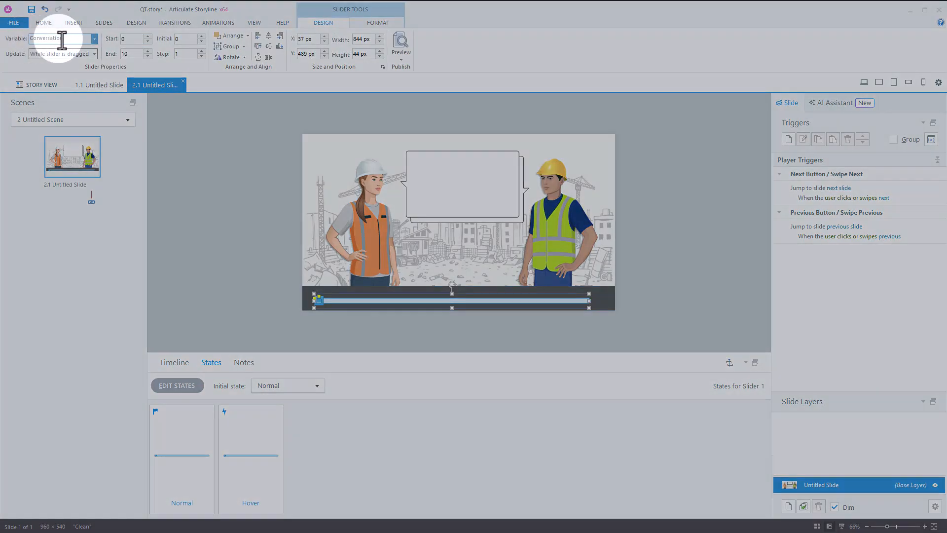
click(124, 38)
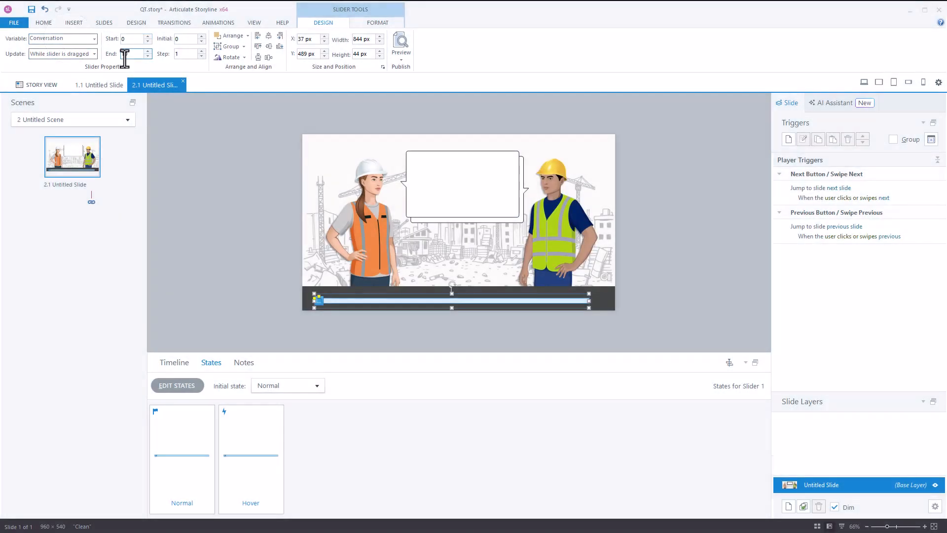
click(317, 306)
click(638, 278)
Step: Delete the two white captions between the characters from the slide's base layer
click(367, 178)
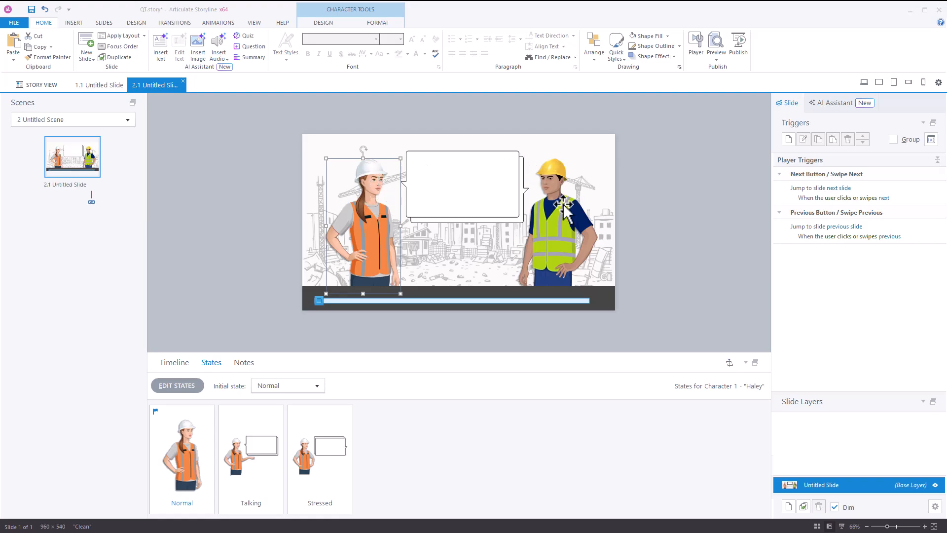
click(661, 202)
drag(372, 101, 547, 226)
key(Delete)
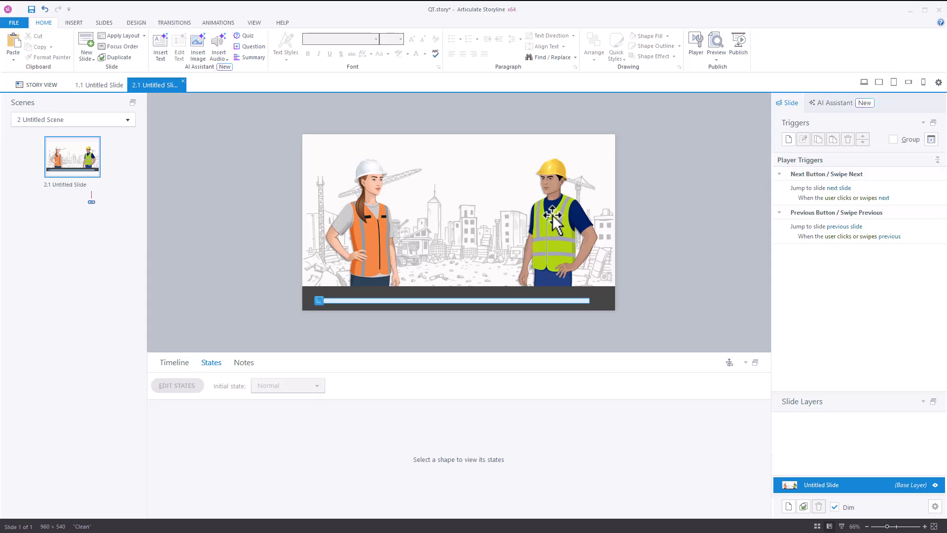
Step: Review Haley's Normal, Talking and Stressed states, checking the captions stored in them
click(363, 184)
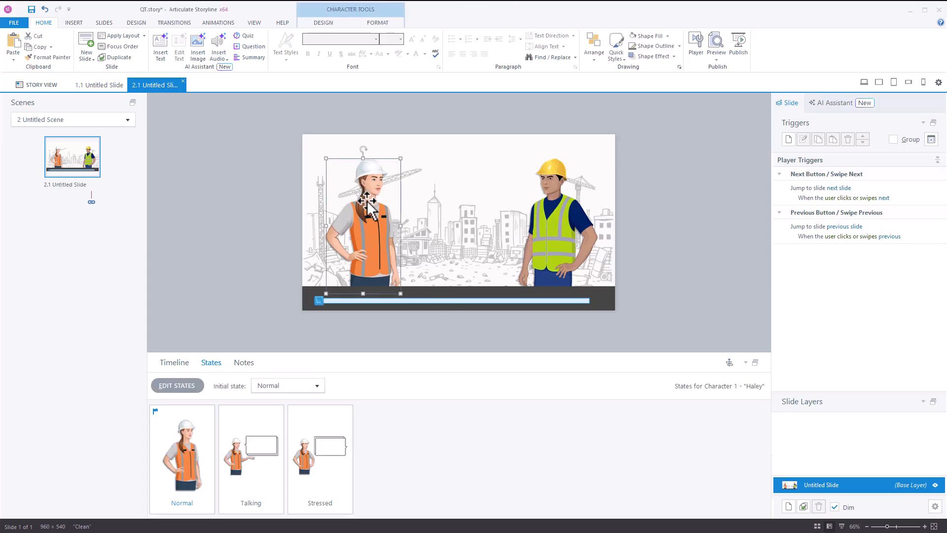
click(222, 488)
click(210, 451)
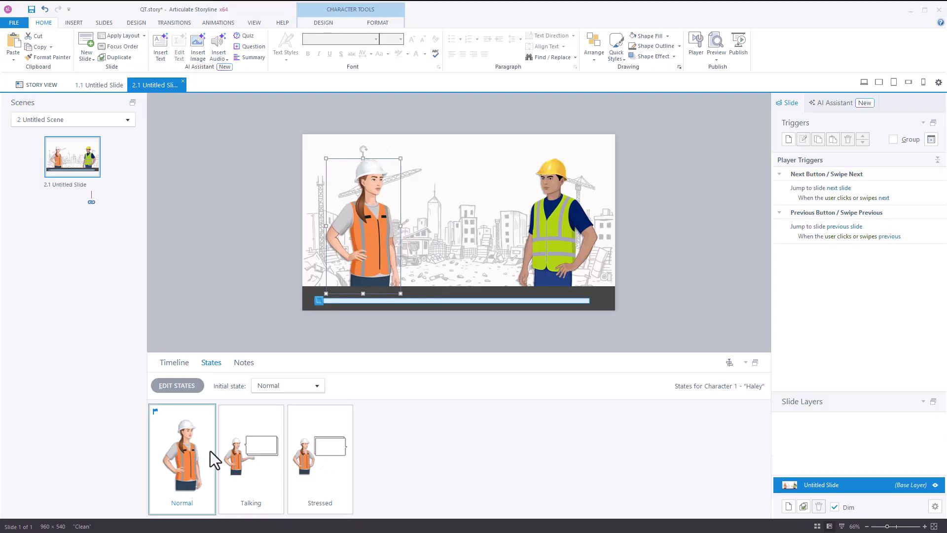
click(294, 451)
click(250, 450)
click(316, 454)
click(647, 252)
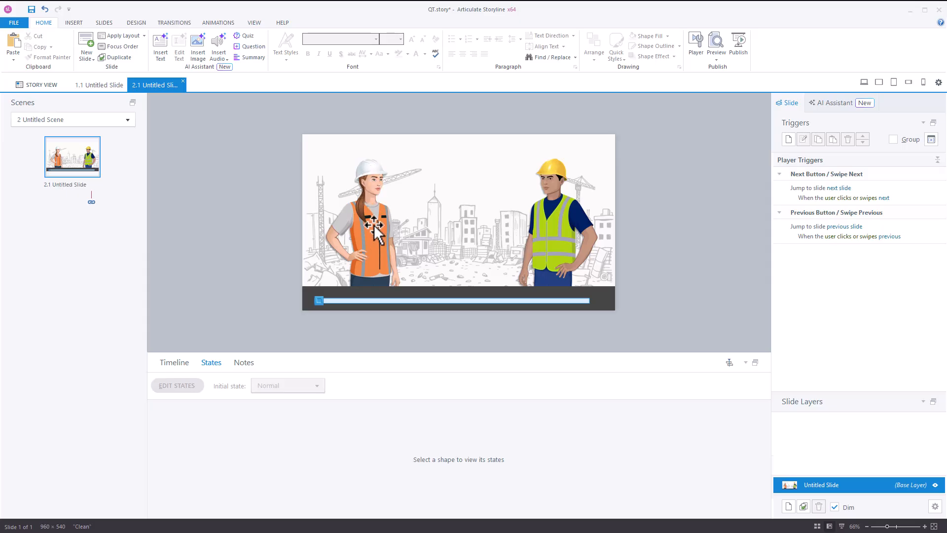
Step: Create a trigger that sets Character 1's state to Talking when Slider 1 moves
click(787, 139)
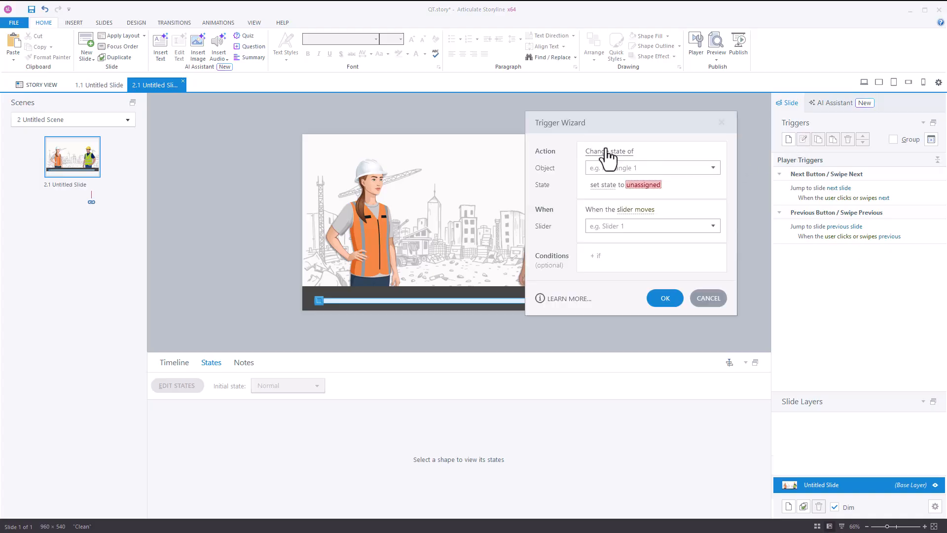
click(713, 168)
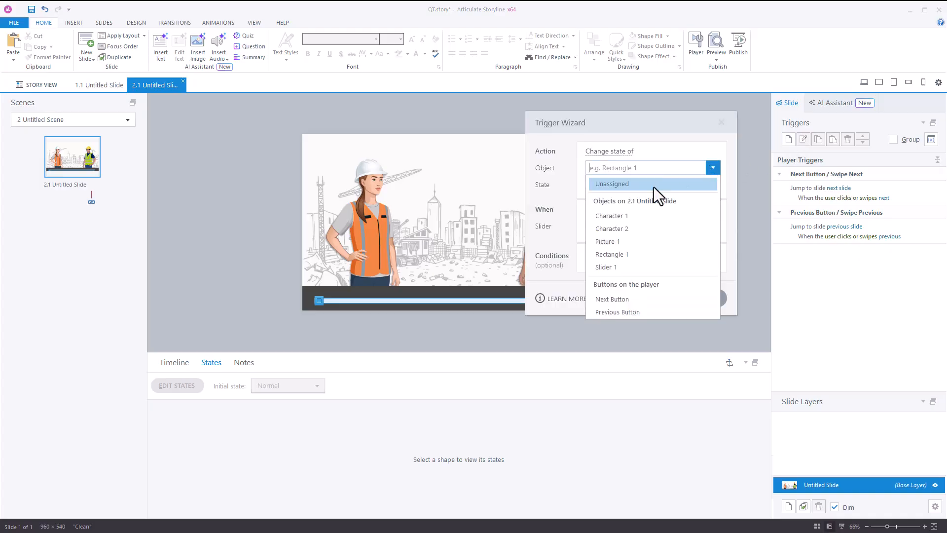
click(620, 220)
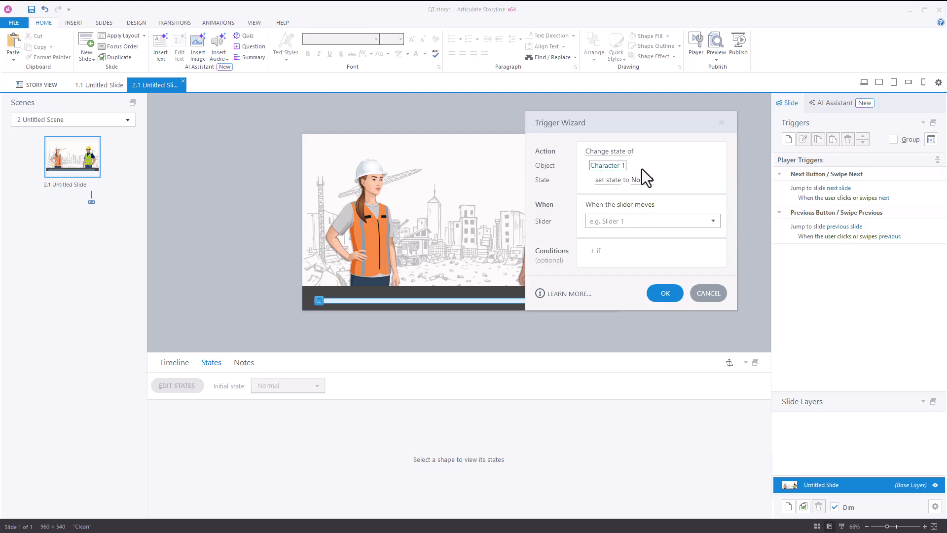
click(642, 182)
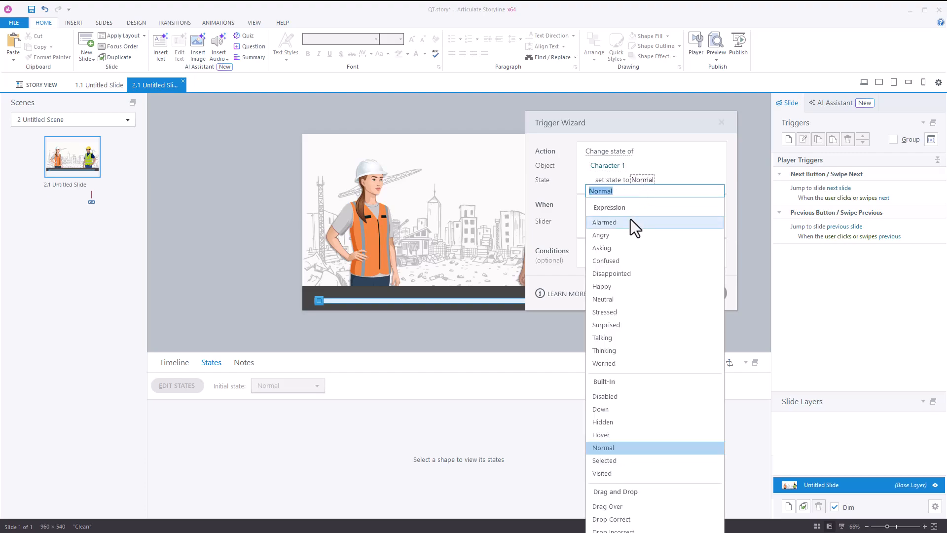
click(604, 337)
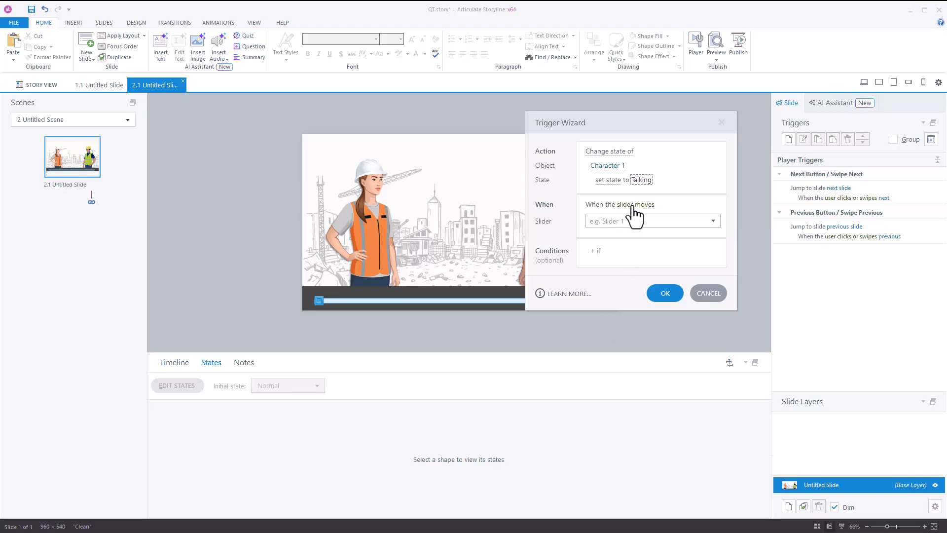
click(712, 221)
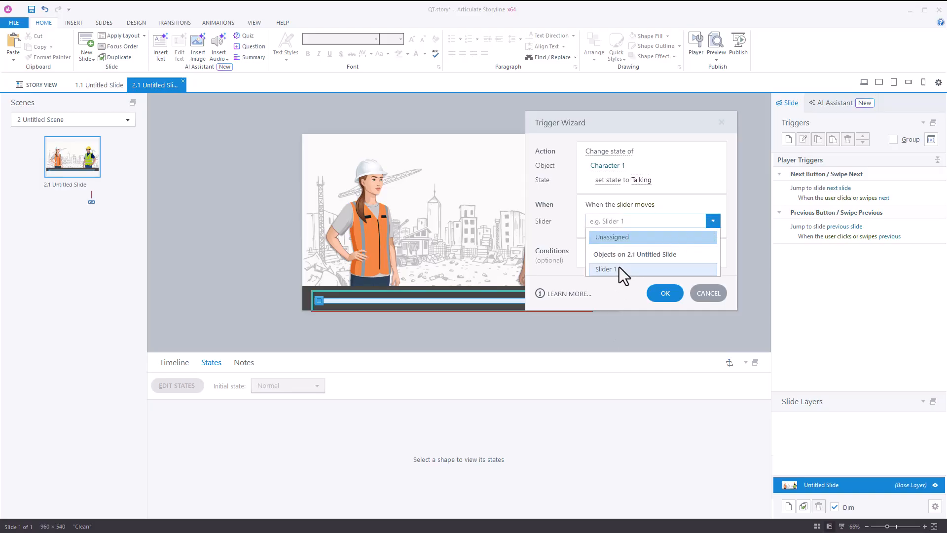
click(606, 269)
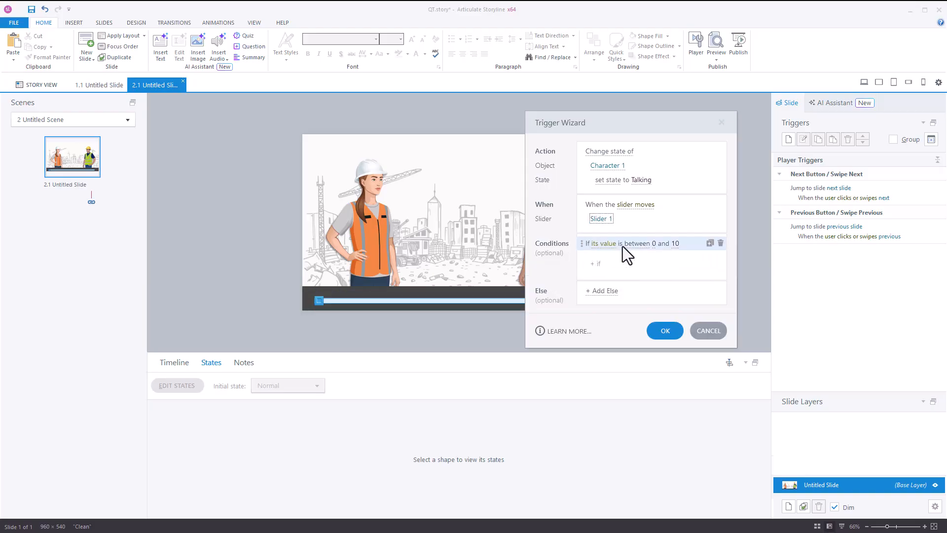
Step: Set the trigger's condition to slider value equal to 1 and save the trigger
click(636, 245)
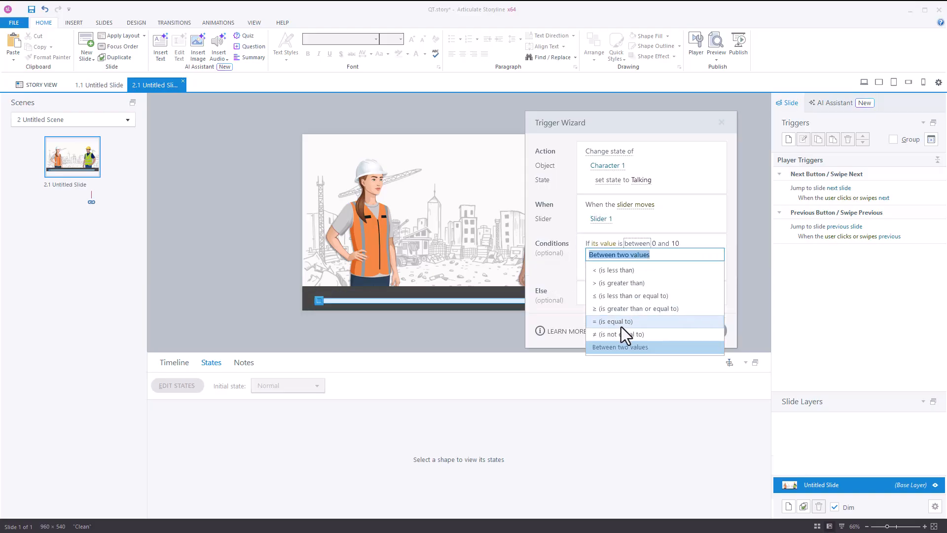
click(620, 325)
click(644, 247)
text(1)
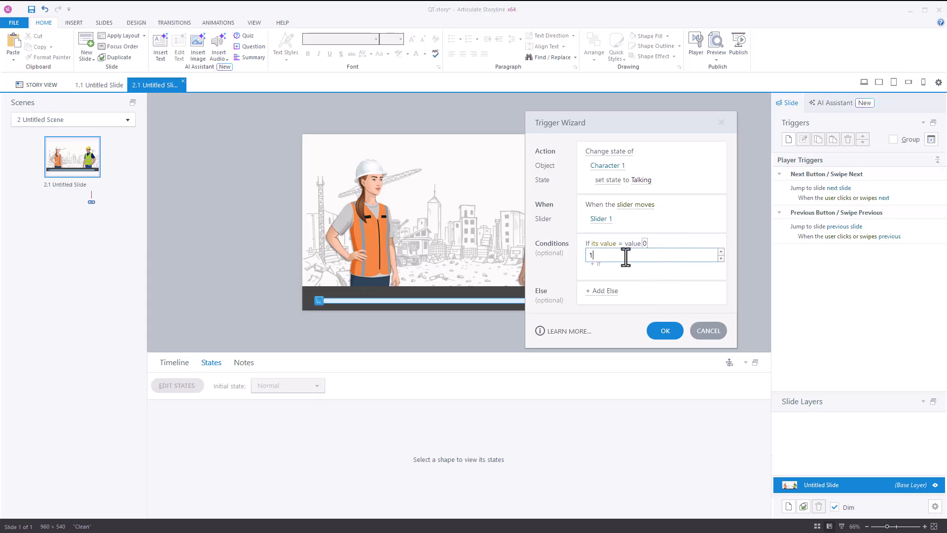
click(564, 274)
click(665, 330)
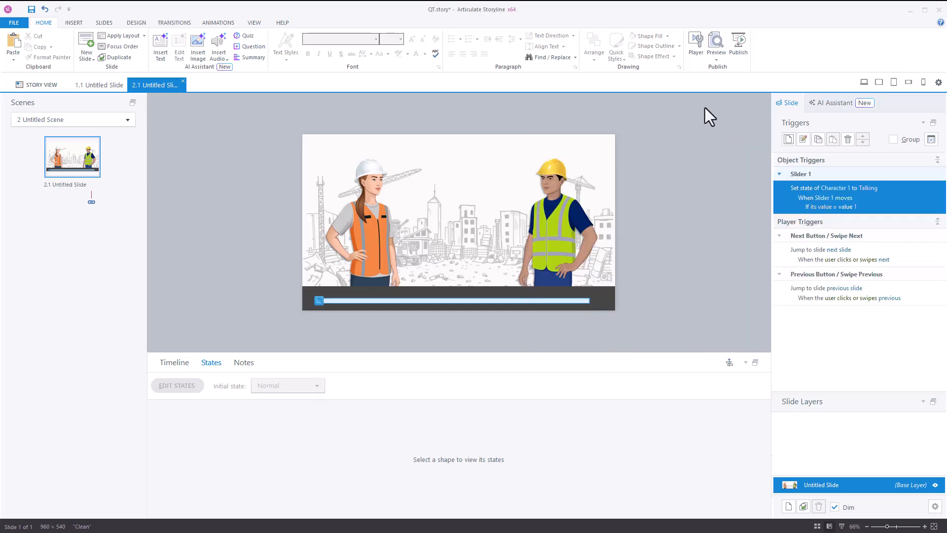
Step: Preview this slide, move the slider through its first positions to test the Talking trigger, and close the preview
click(717, 59)
click(720, 68)
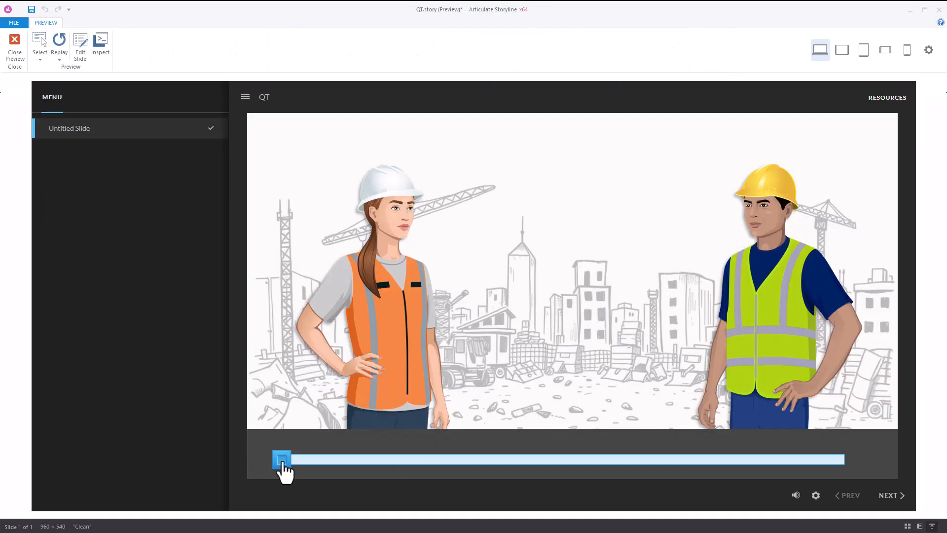
click(303, 460)
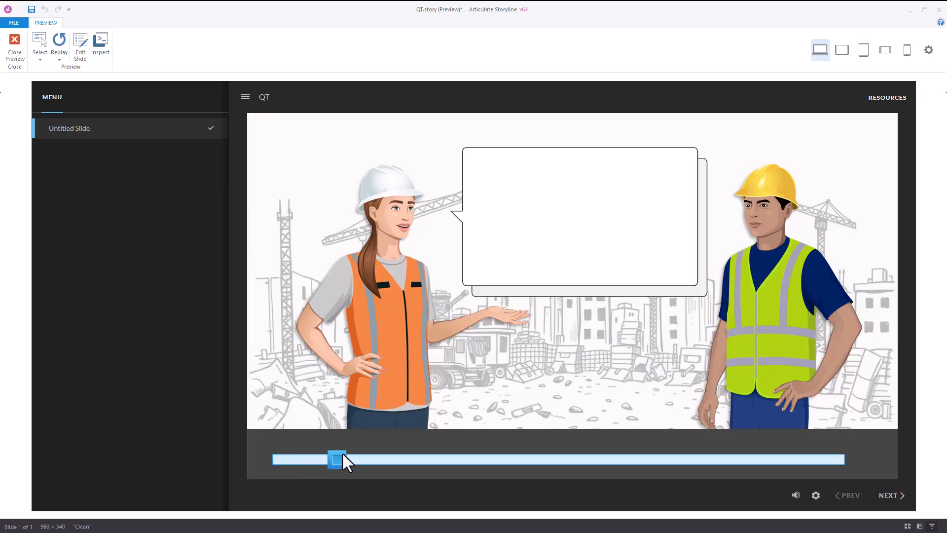
click(372, 455)
click(14, 48)
Step: Reopen the Talking trigger and add a duplicated condition joined with "or" for a slider value equal to 3
click(372, 182)
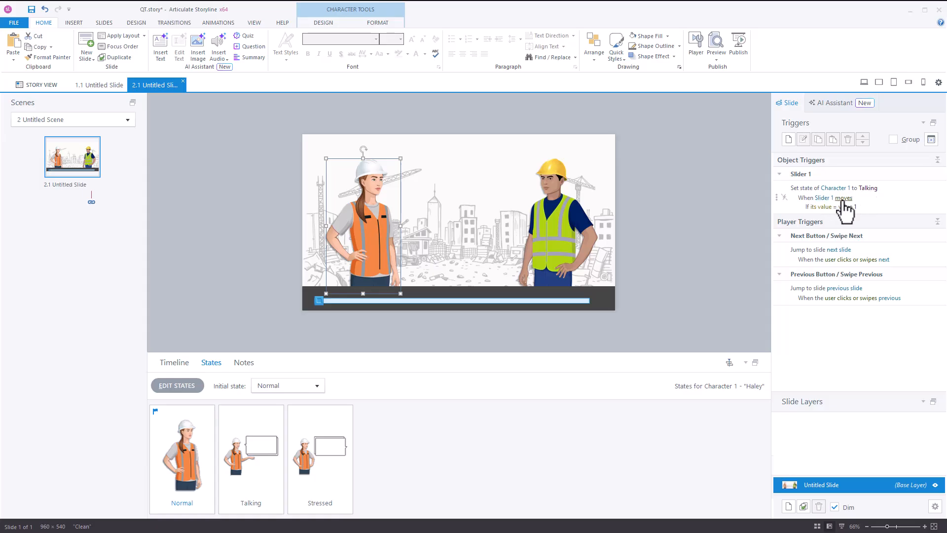
double_click(893, 201)
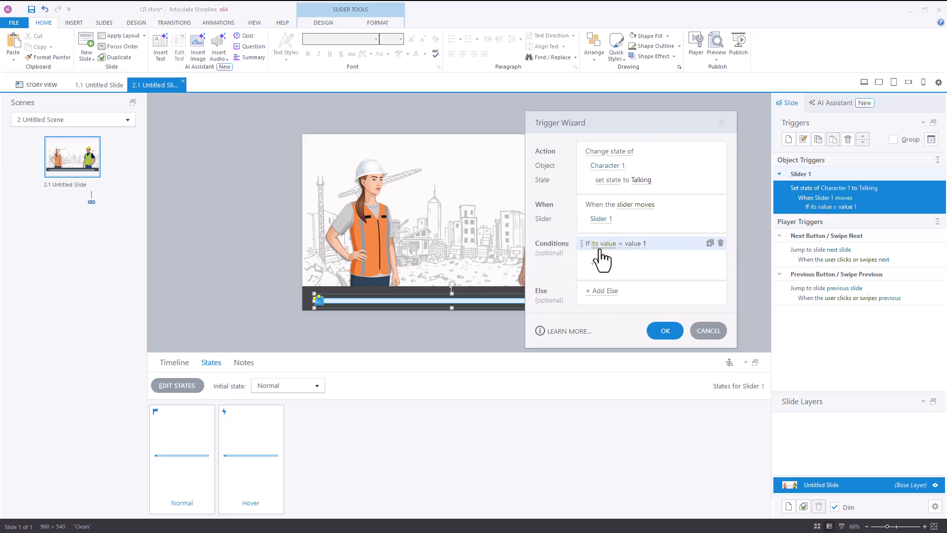
click(709, 244)
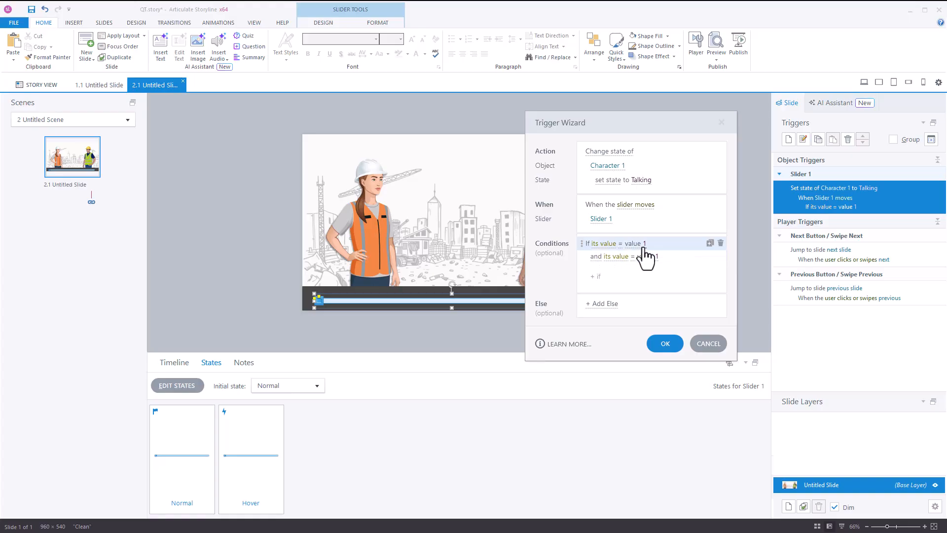
click(595, 257)
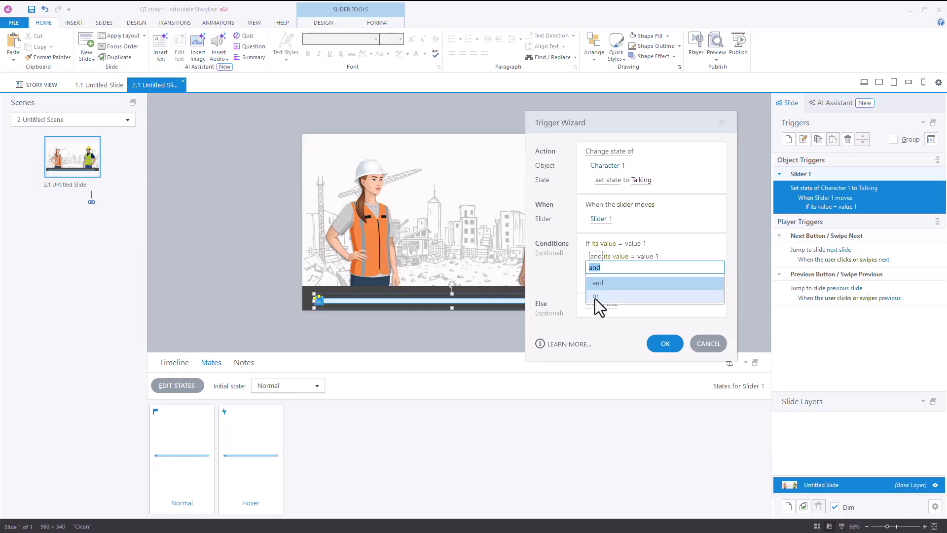
click(595, 297)
click(648, 258)
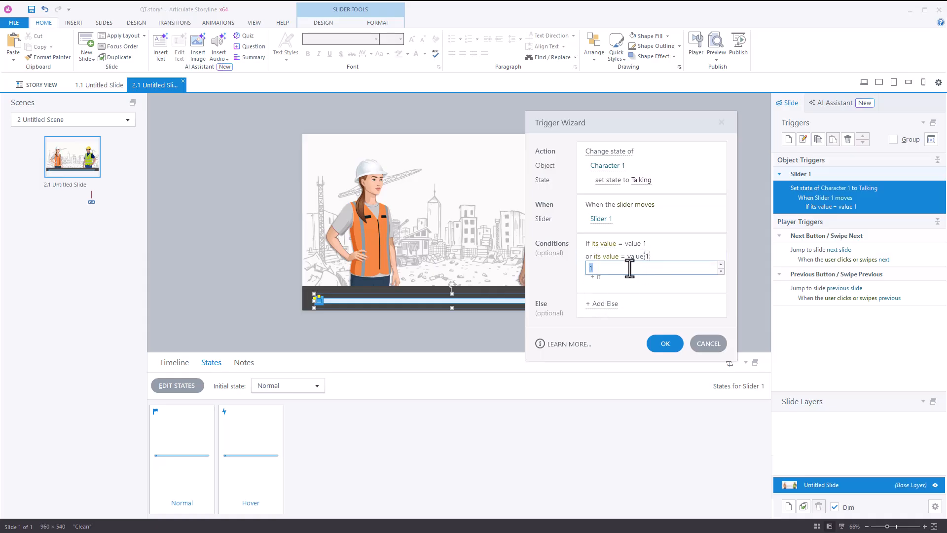
text(3)
click(554, 280)
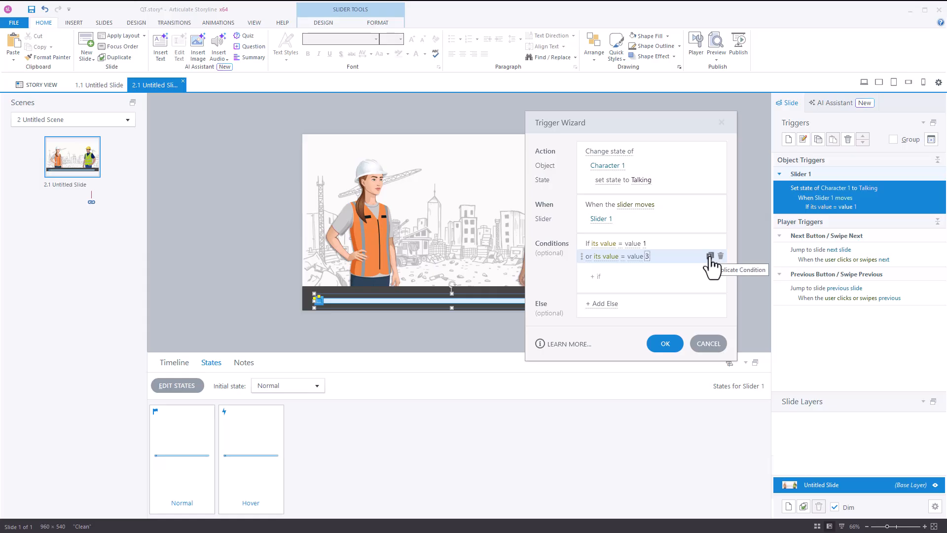
Step: Duplicate the "or" condition three times, set the copies' values to 5, 7 and 9, and save the trigger
click(710, 256)
click(710, 256)
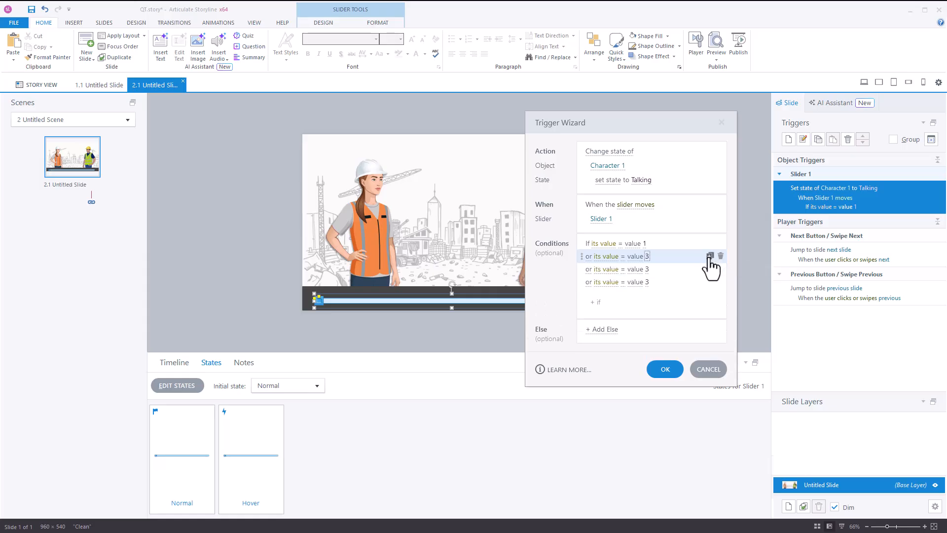
click(709, 256)
click(647, 269)
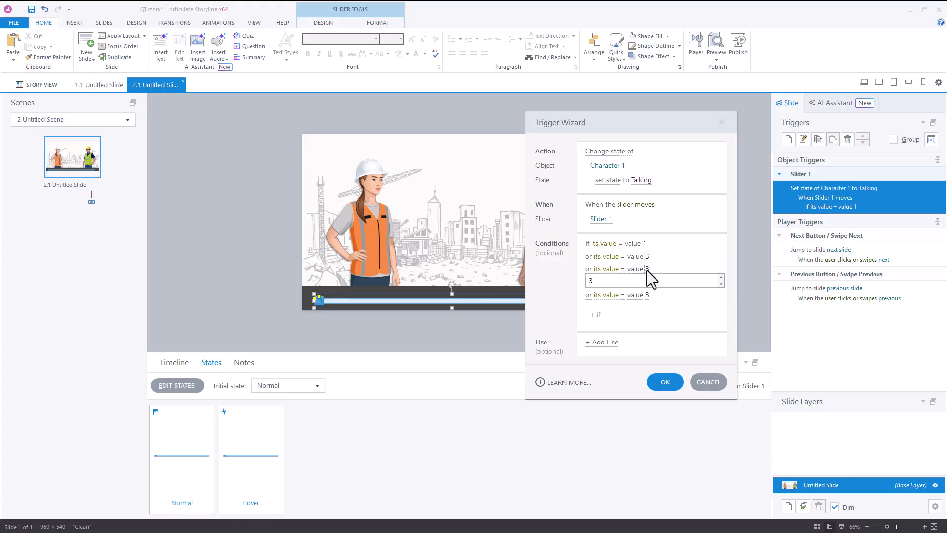
text(5)
click(646, 294)
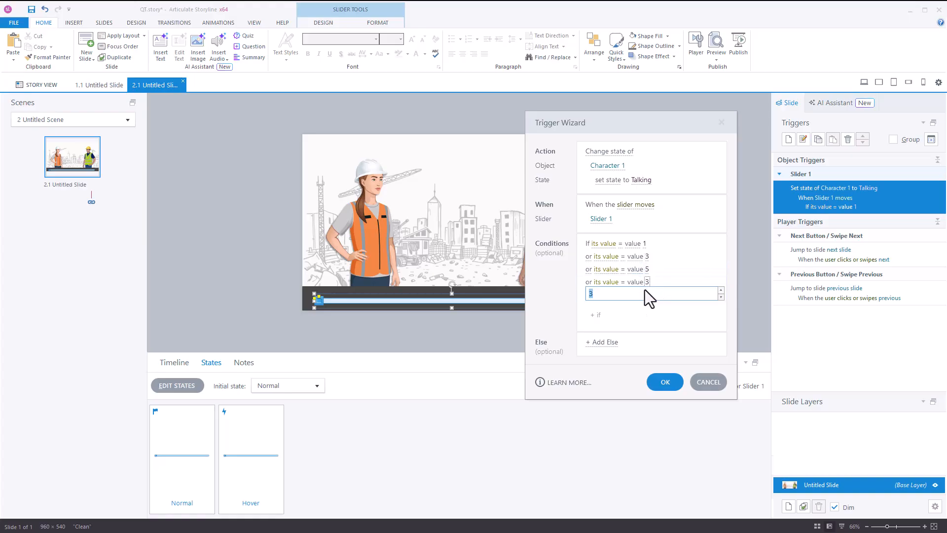
text(7)
click(644, 305)
click(646, 295)
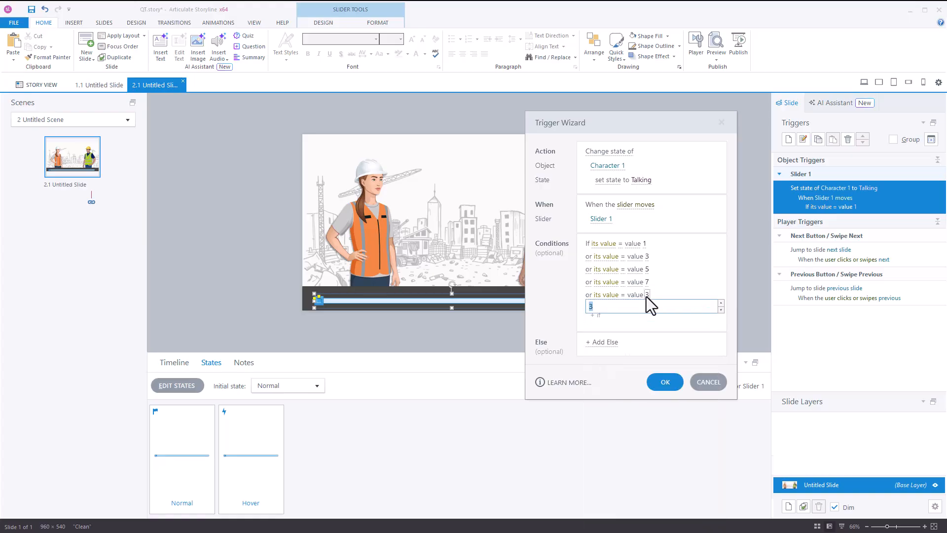
text(9)
click(545, 305)
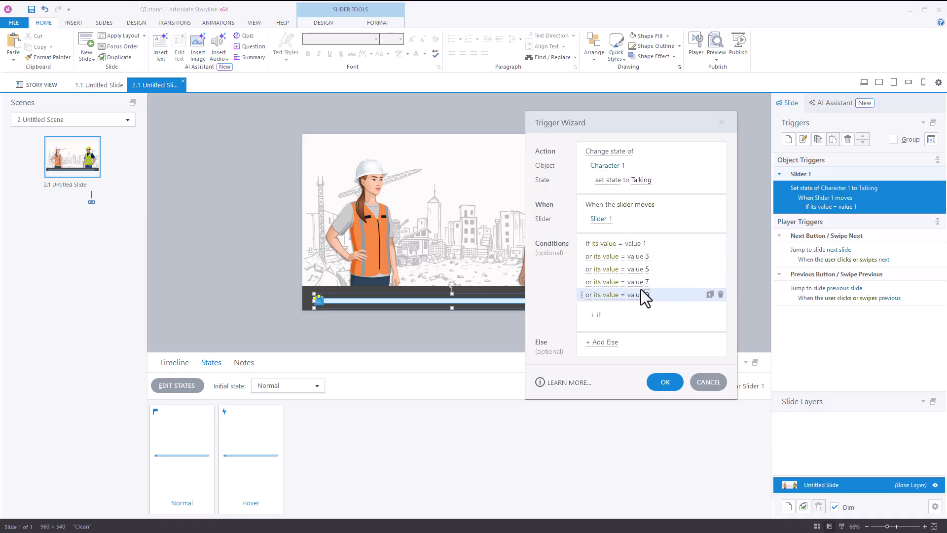
click(667, 385)
Step: Preview this slide again, move the slider back and forth to test the expanded Talking conditions, and close the preview
click(717, 59)
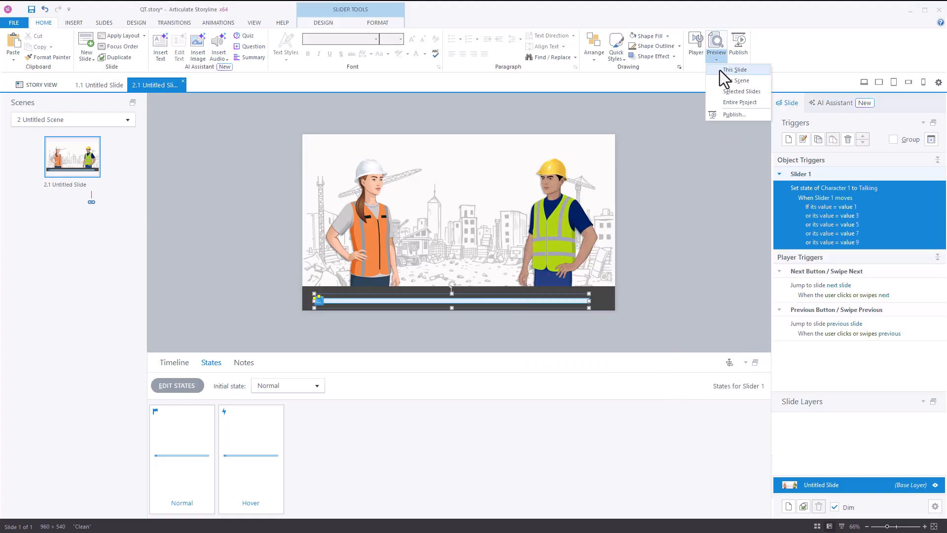
click(720, 70)
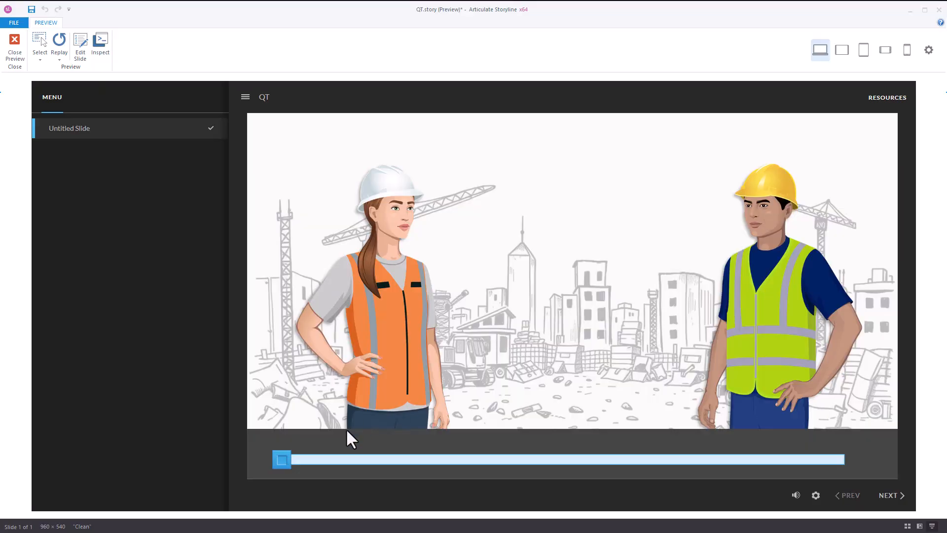
drag(312, 461, 462, 453)
drag(581, 458, 387, 458)
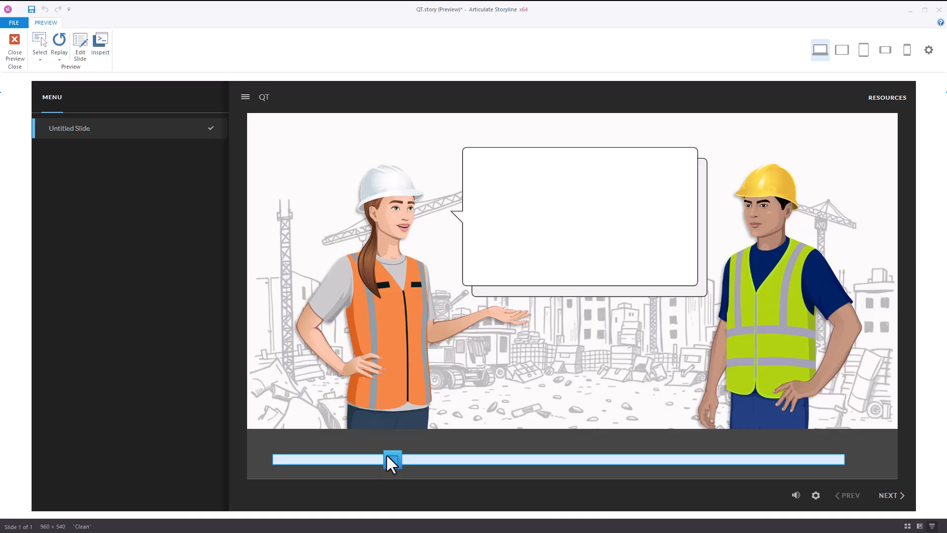
click(17, 47)
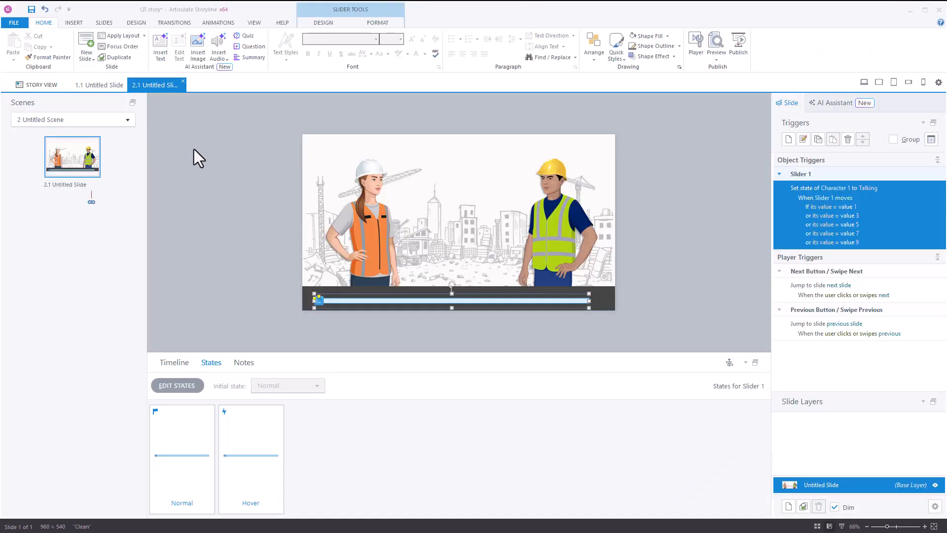
Step: Duplicate Slider 1's Talking trigger for Character 1 and set the copy's state to Stressed
click(371, 179)
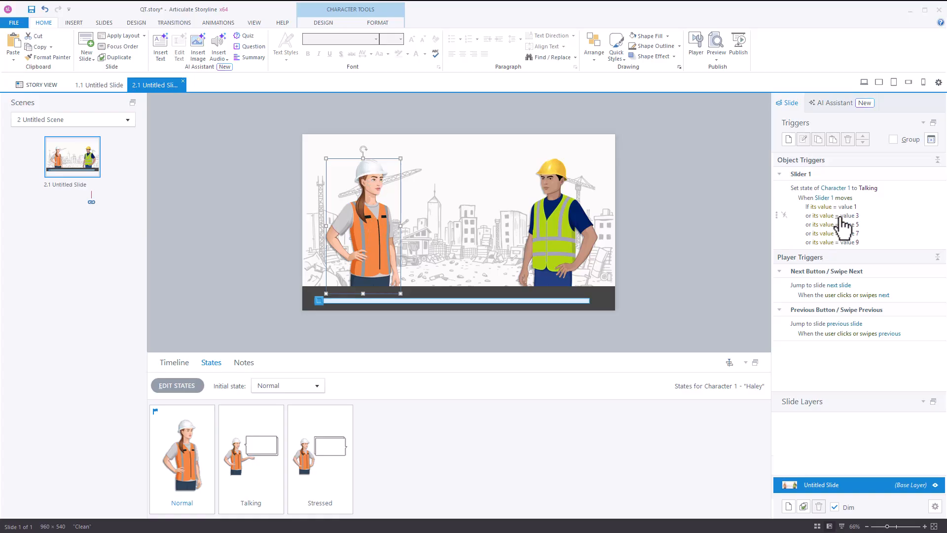
click(702, 244)
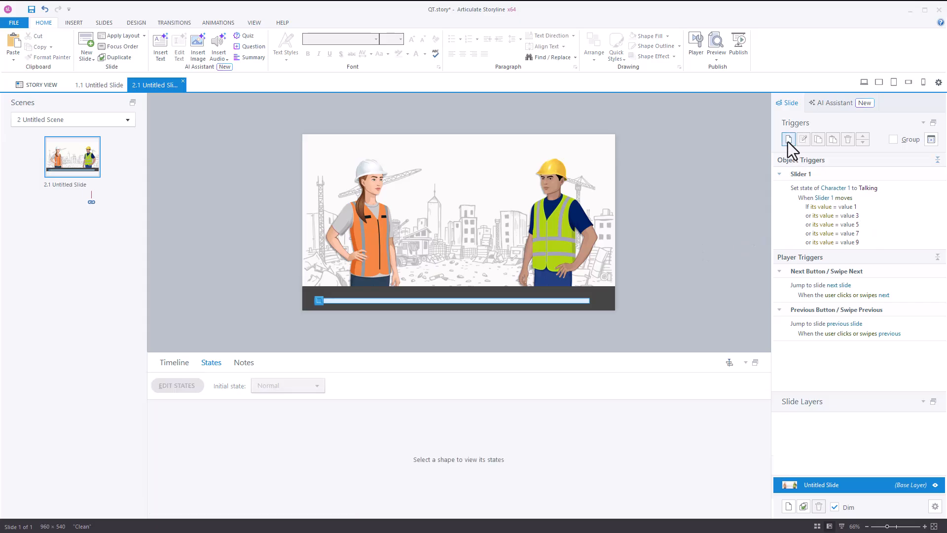
click(893, 217)
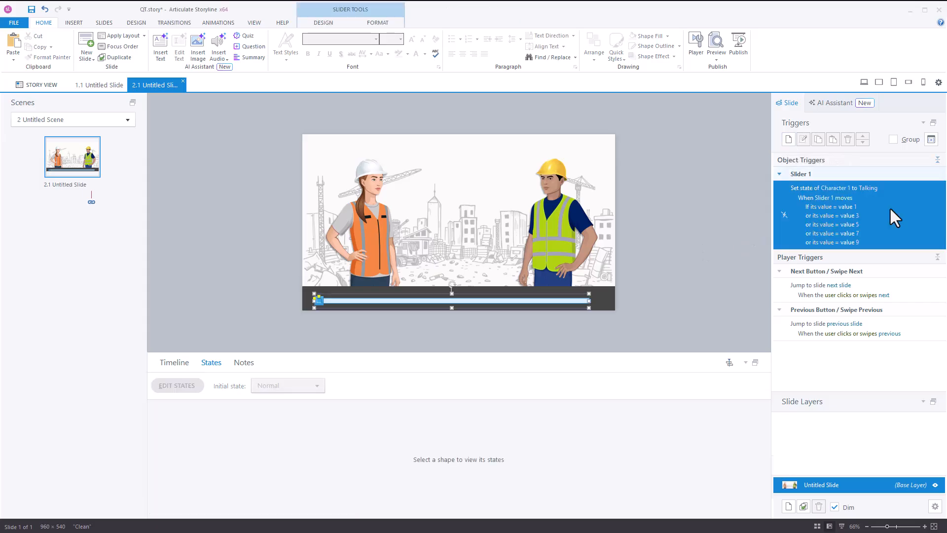
click(833, 140)
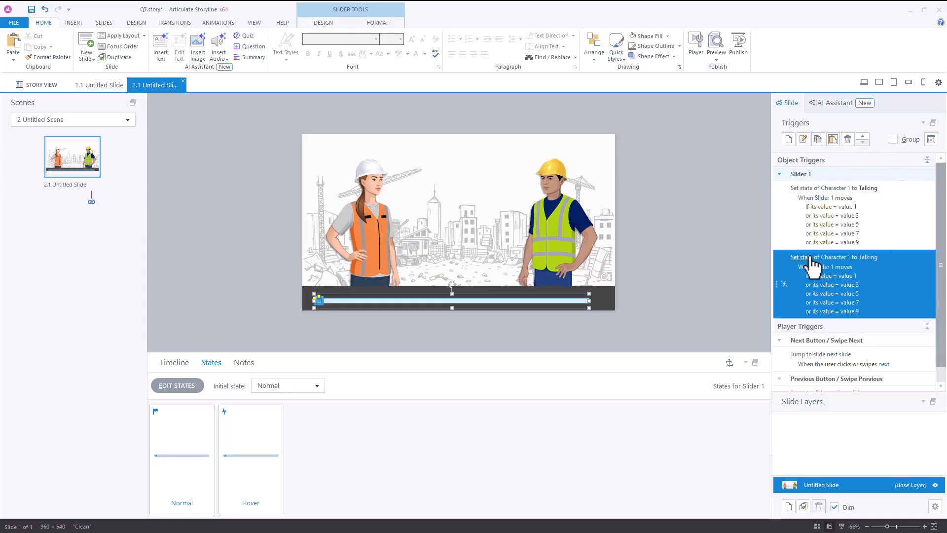
click(870, 257)
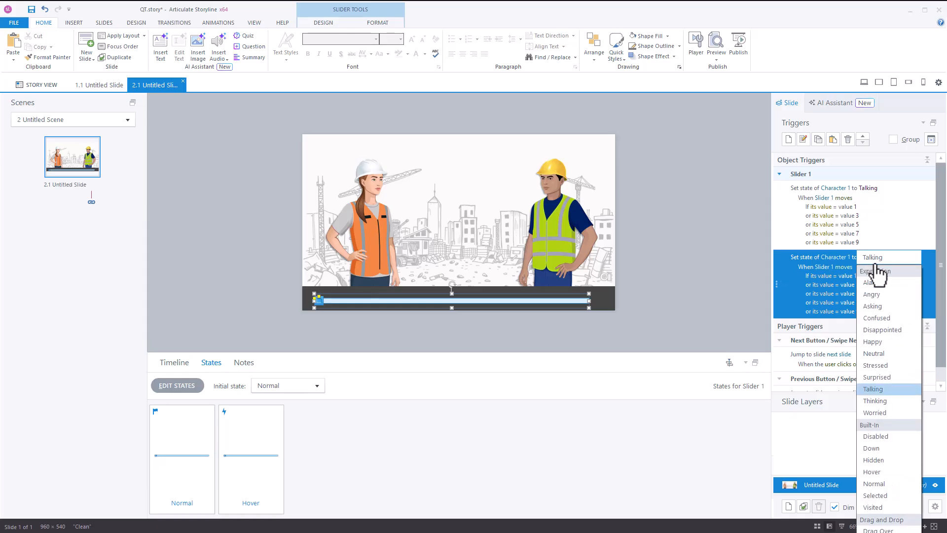
click(881, 365)
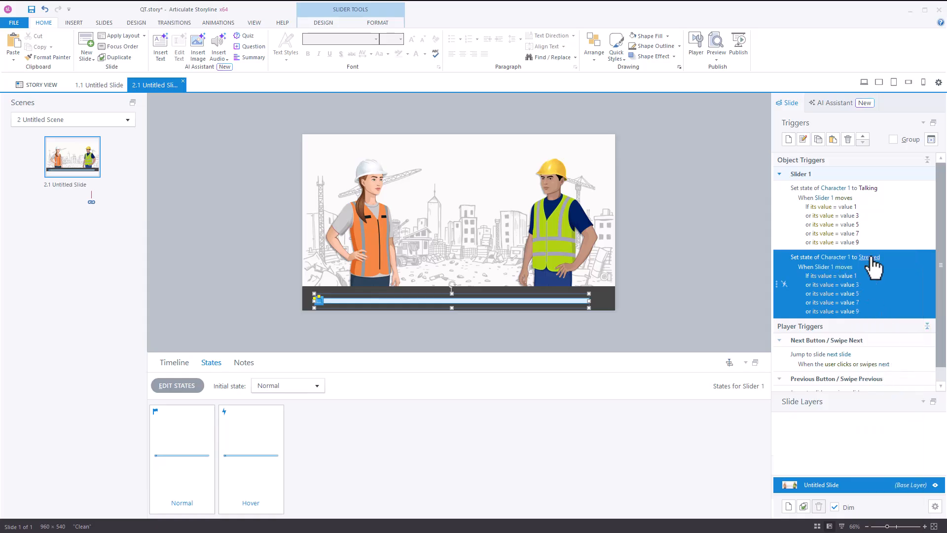
Step: Open the Stressed trigger for editing and set its first two slider-value conditions to 2 and 4
double_click(881, 274)
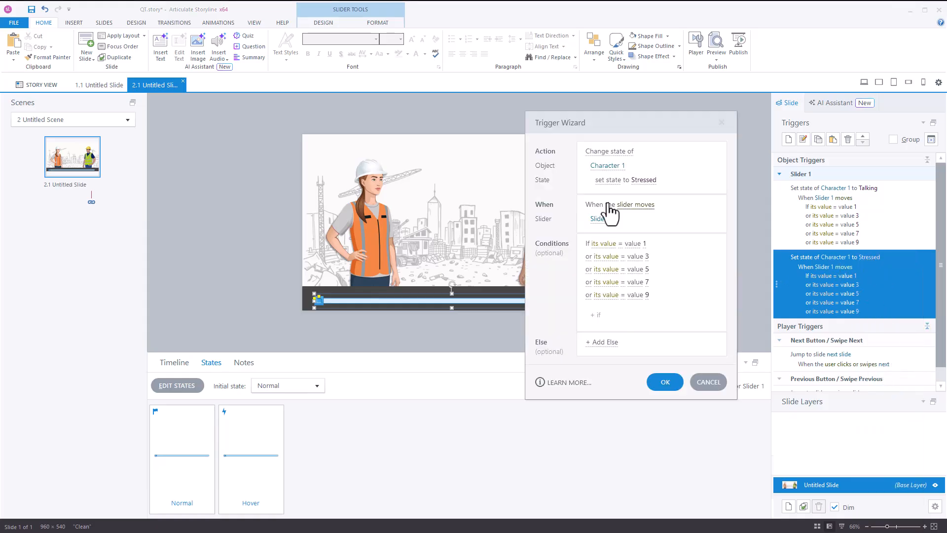
click(645, 244)
text(2)
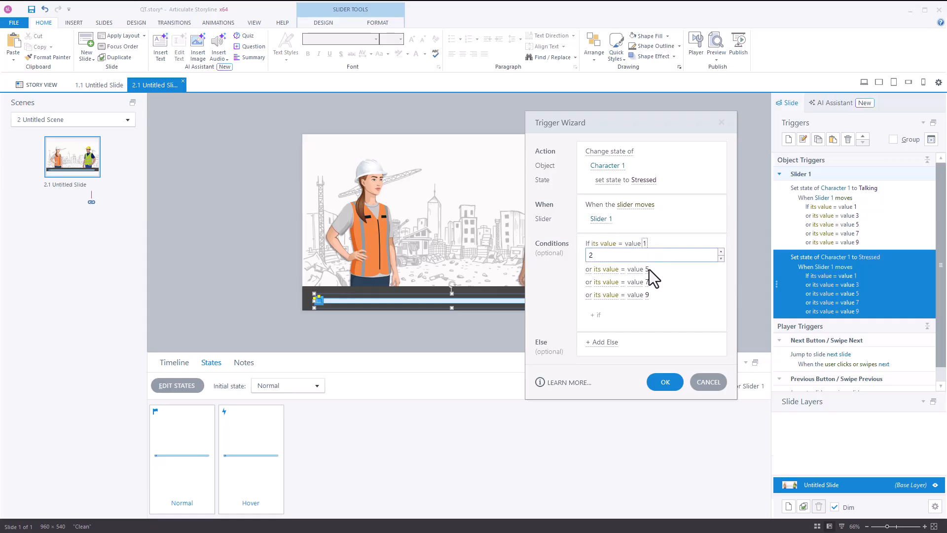
click(688, 268)
click(650, 258)
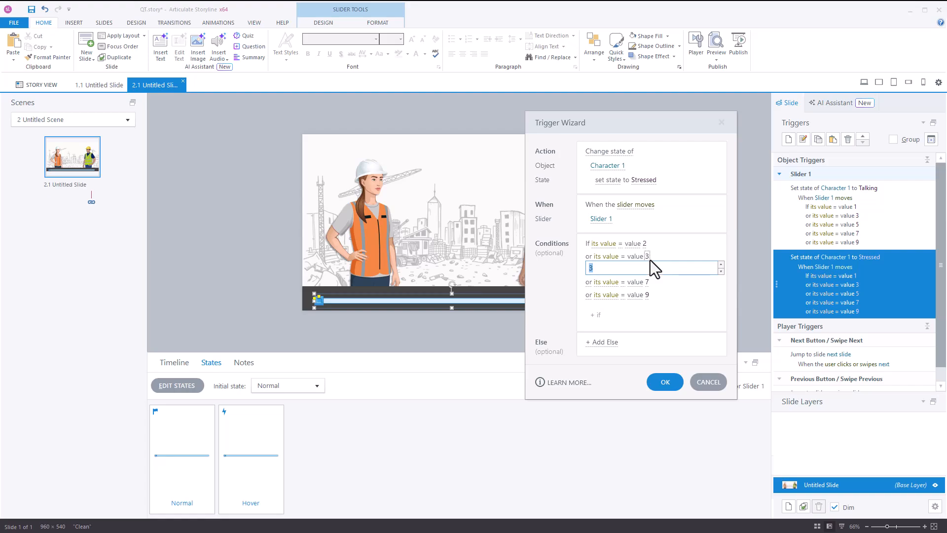
text(4)
key(Return)
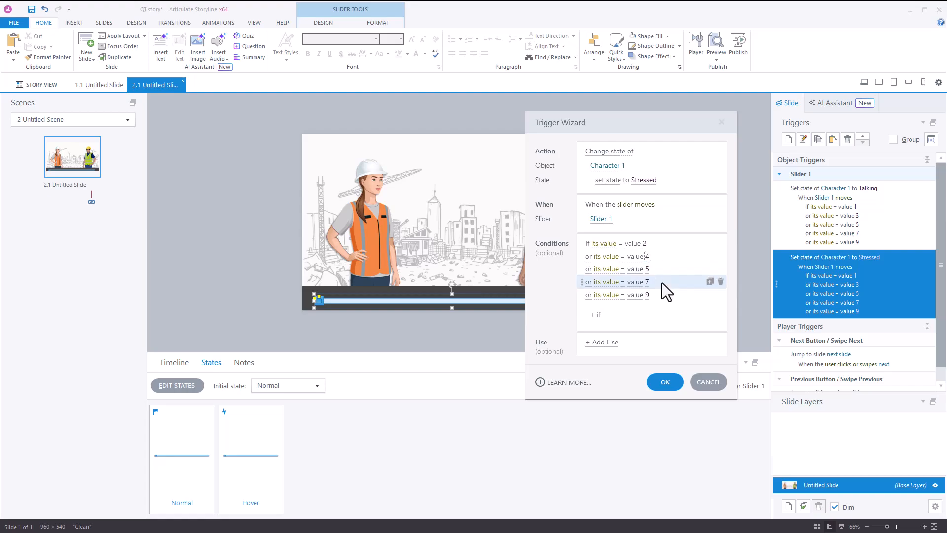
Step: Set the third and fourth conditions to 6 and 8, delete the value 9 condition, and save the trigger
click(648, 269)
text(6)
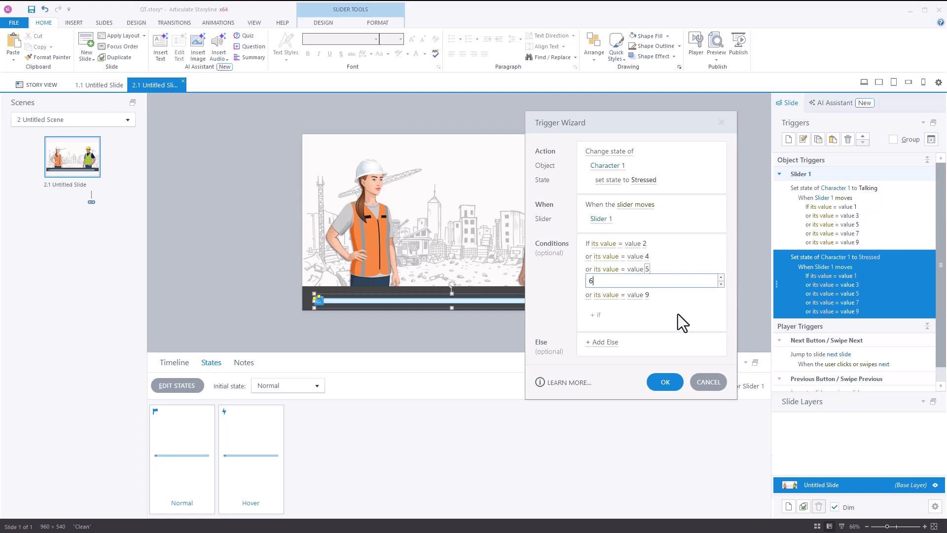
click(677, 314)
click(647, 283)
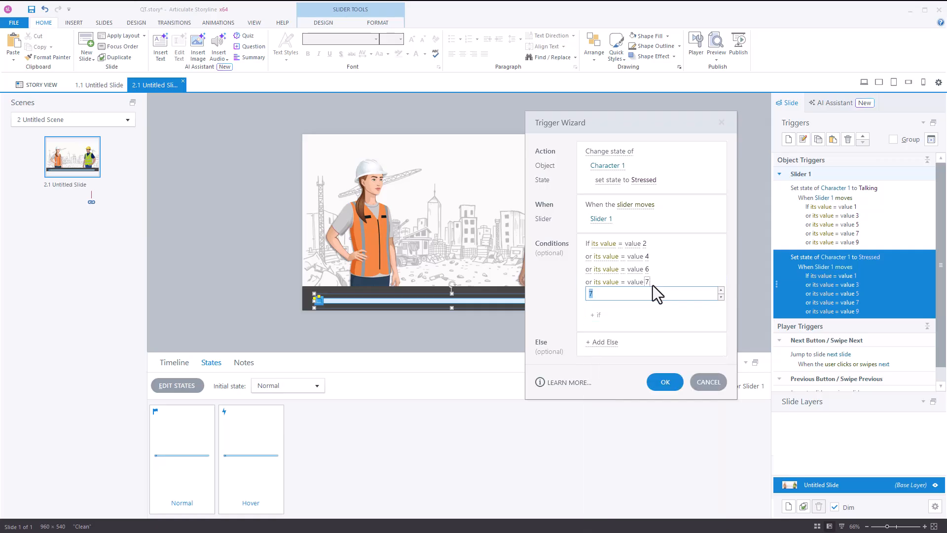
text(8)
key(Return)
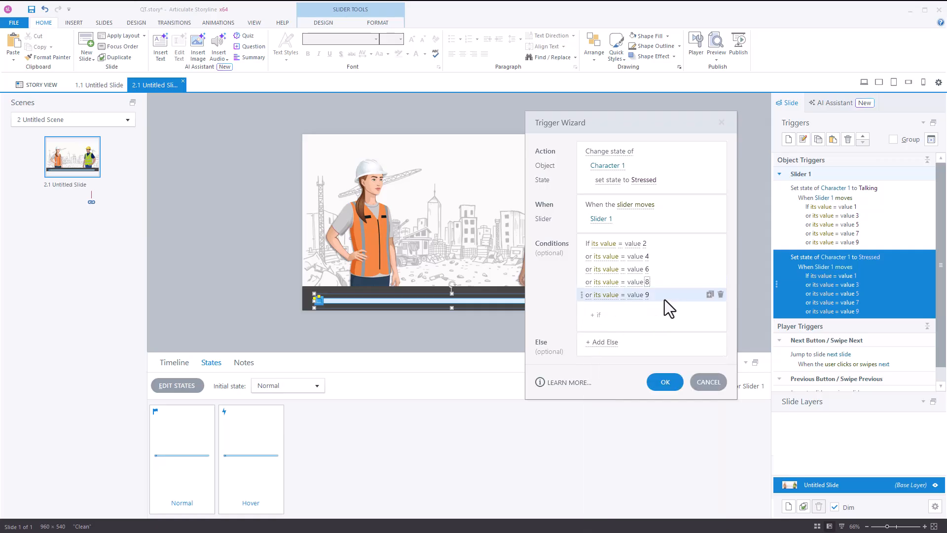
click(719, 295)
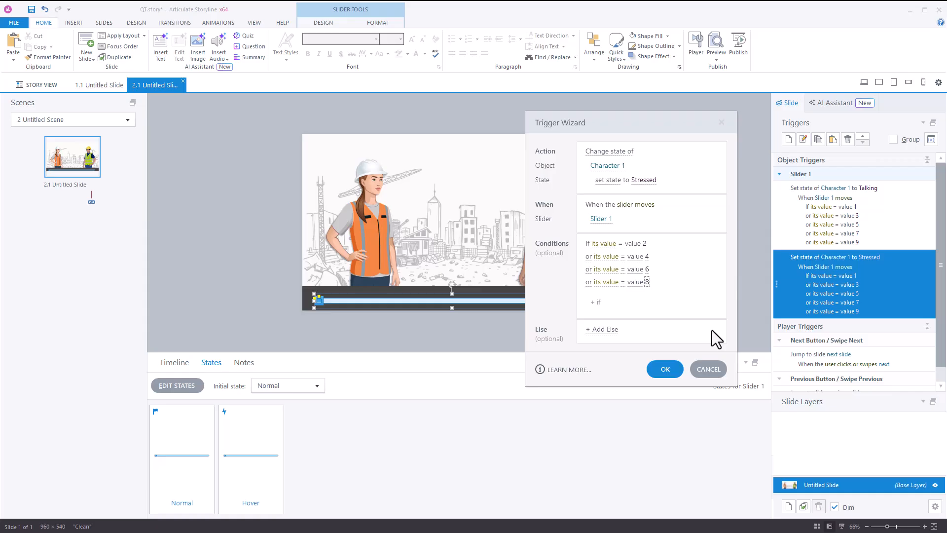
click(664, 369)
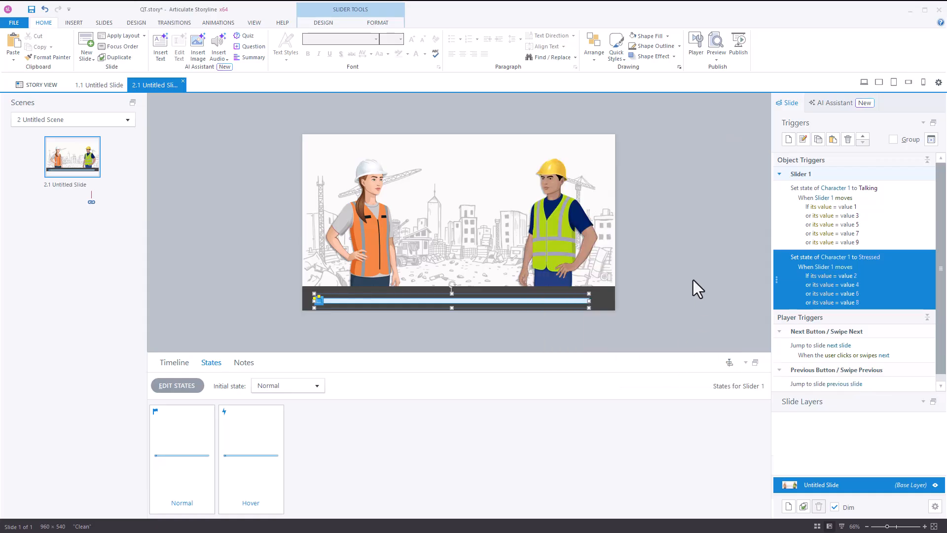
Step: Preview this slide, move the slider back and forth to test Character 1's Talking and Stressed states, and close the preview
click(712, 59)
click(719, 67)
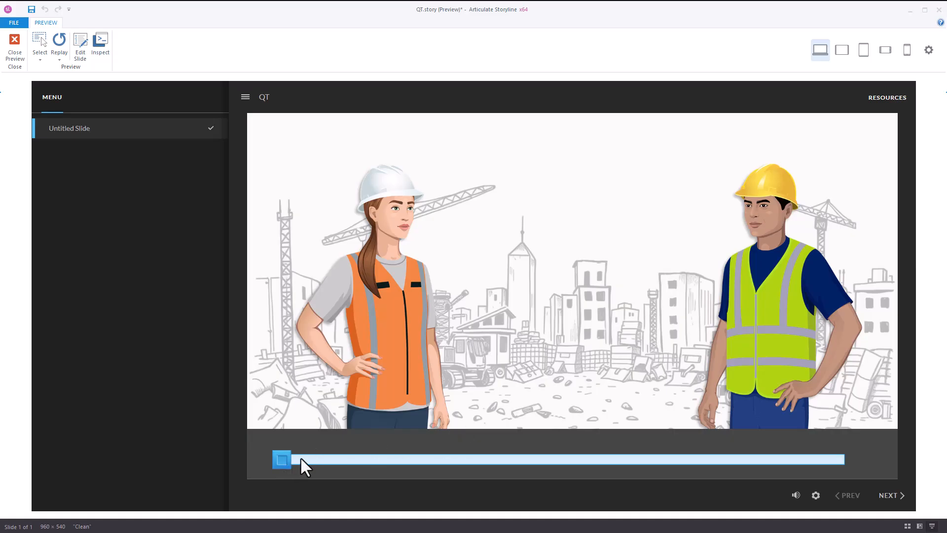
drag(301, 459, 373, 454)
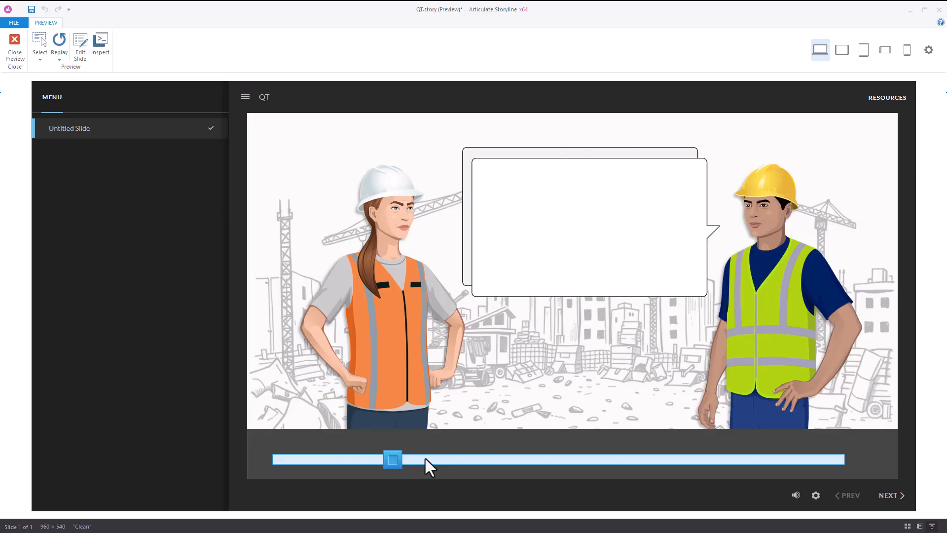
drag(424, 457, 232, 454)
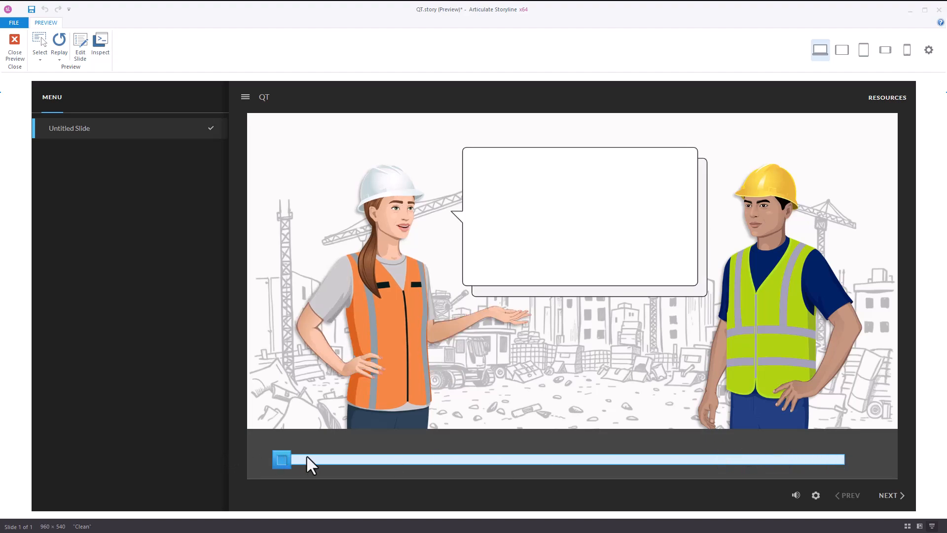
drag(306, 456, 393, 455)
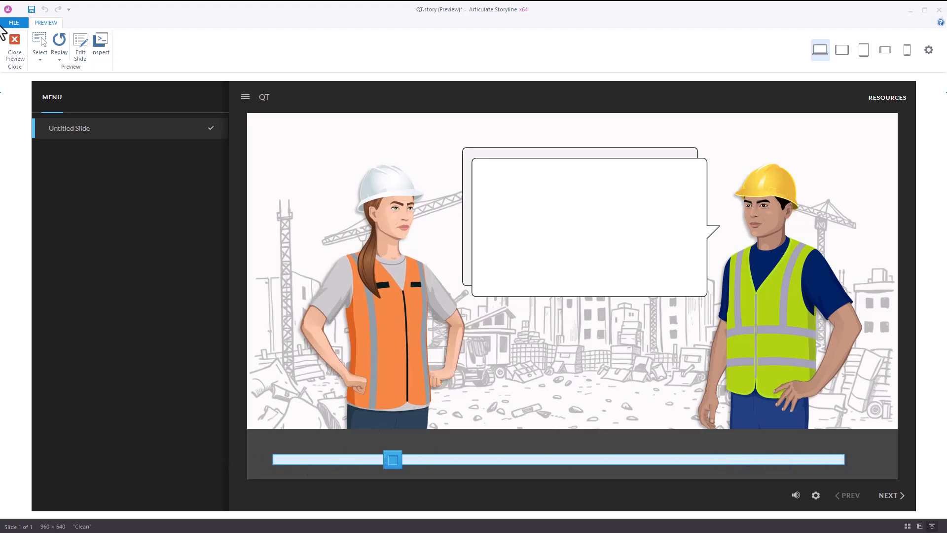
click(16, 54)
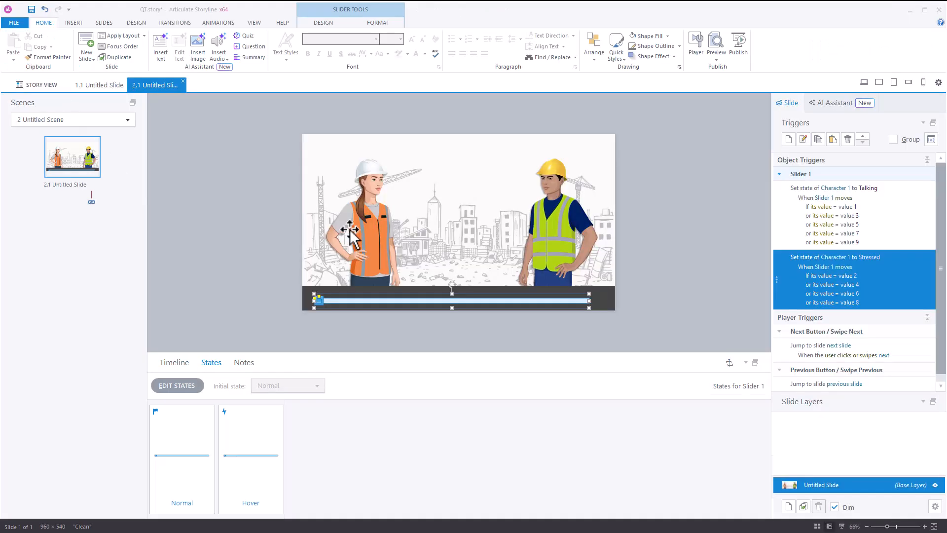
Step: Create a trigger for the worker in the yellow helmet that changes the state of Character 2 to Thinking
click(576, 217)
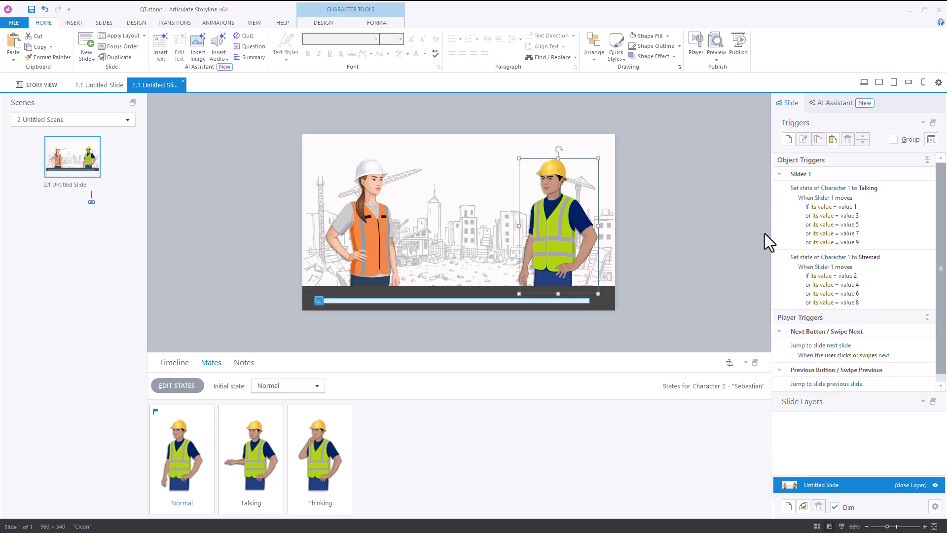
click(788, 140)
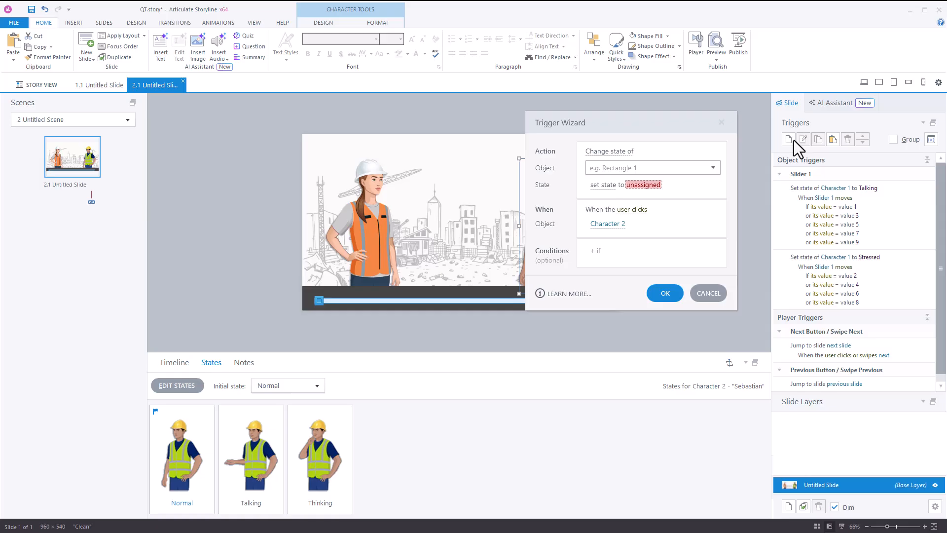
click(713, 168)
click(615, 227)
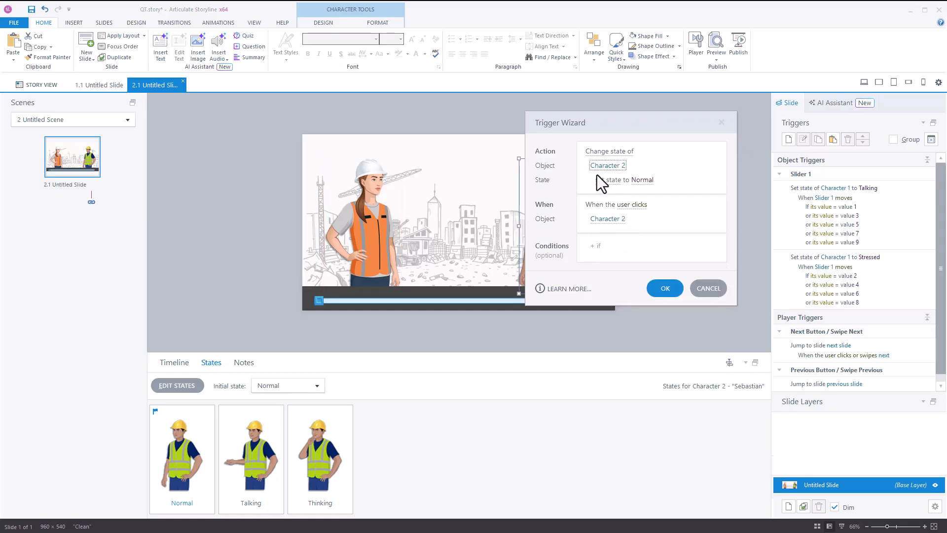
click(643, 181)
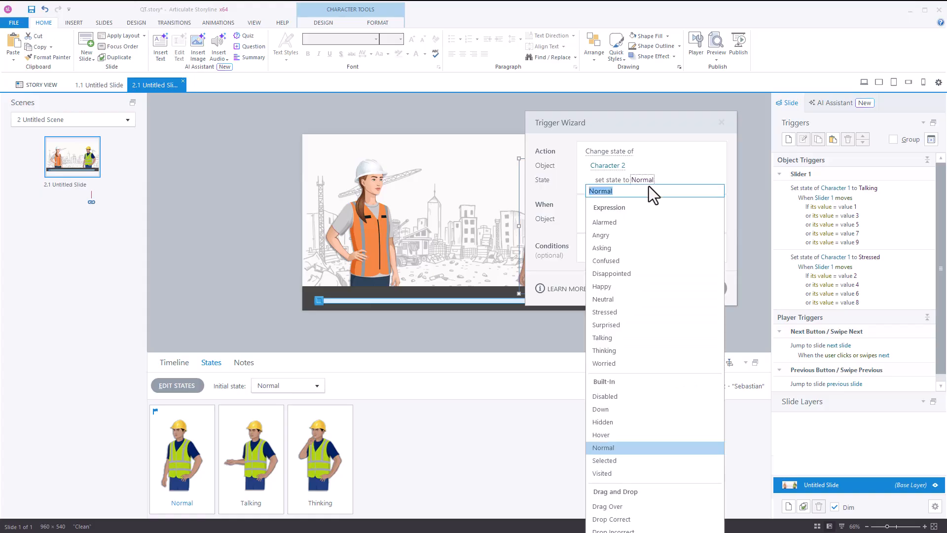
click(611, 351)
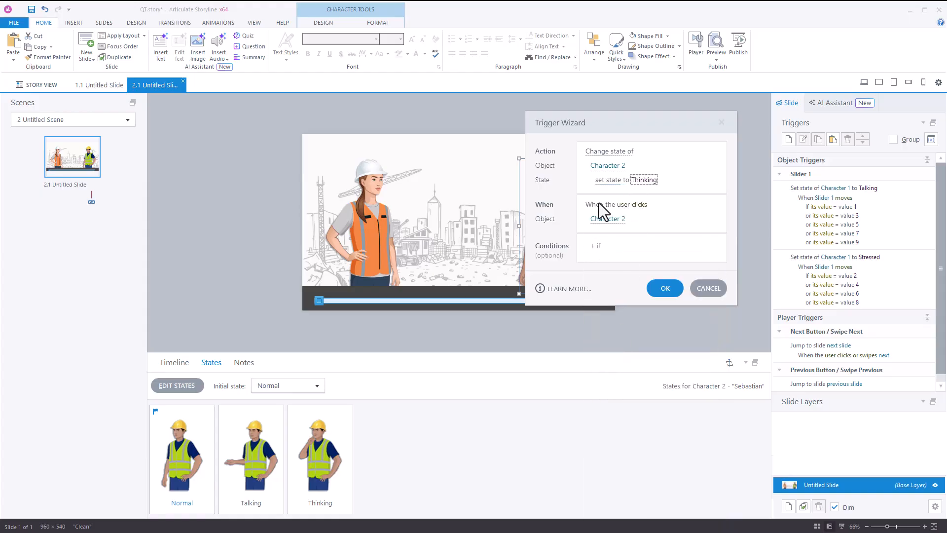
Step: Make the new trigger run when the state of Character 1 is Talking, and save it
click(633, 215)
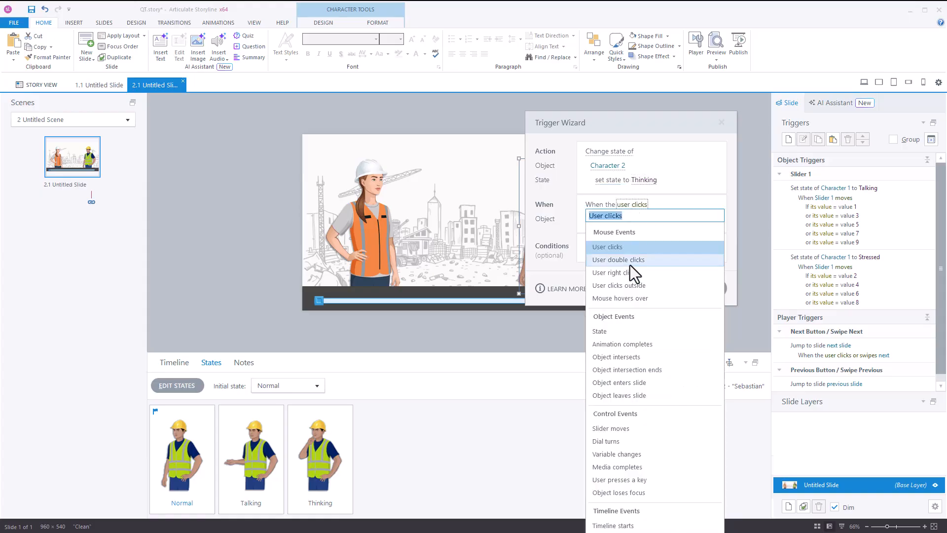
click(605, 329)
click(626, 222)
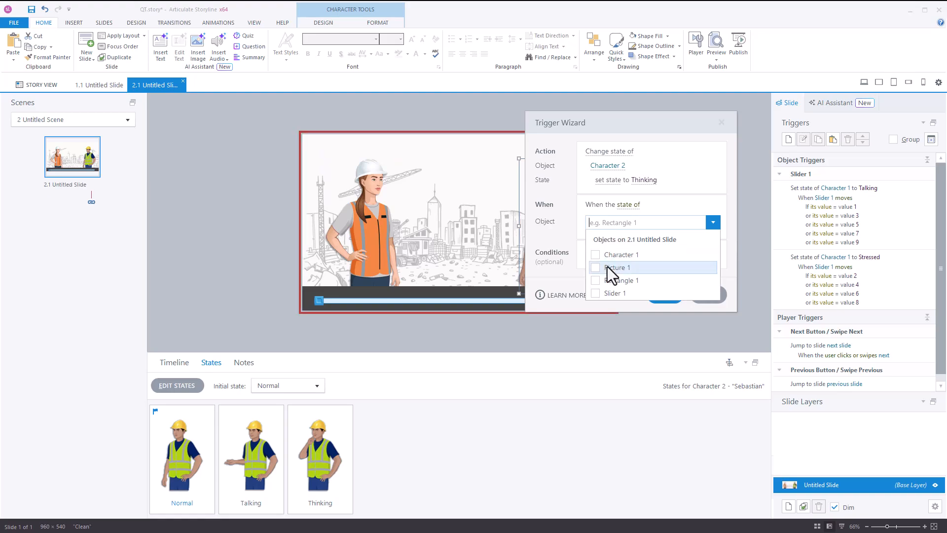
click(655, 134)
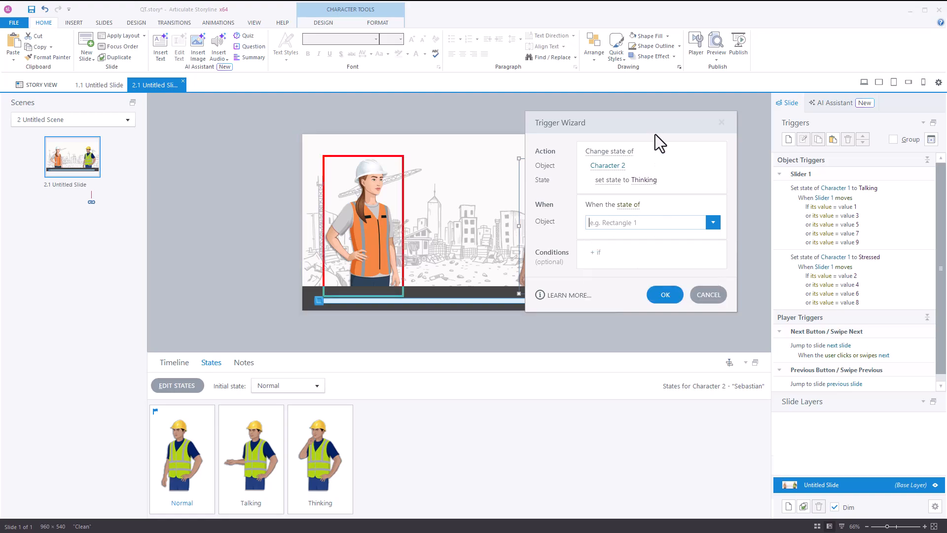
click(614, 249)
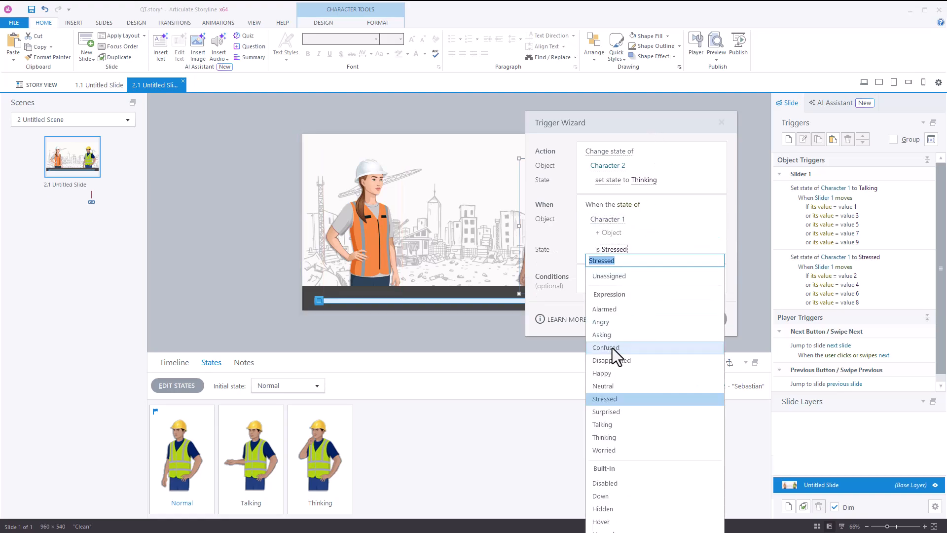
click(606, 425)
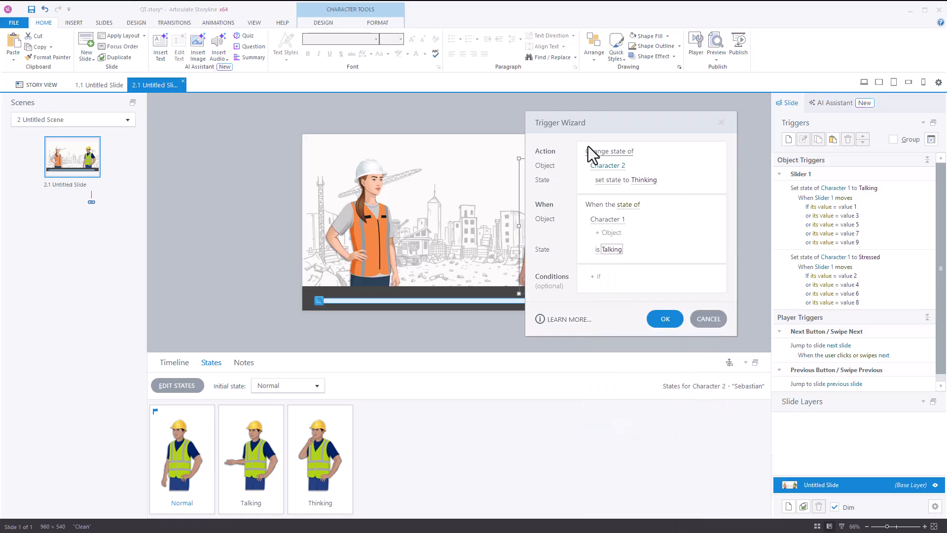
click(668, 321)
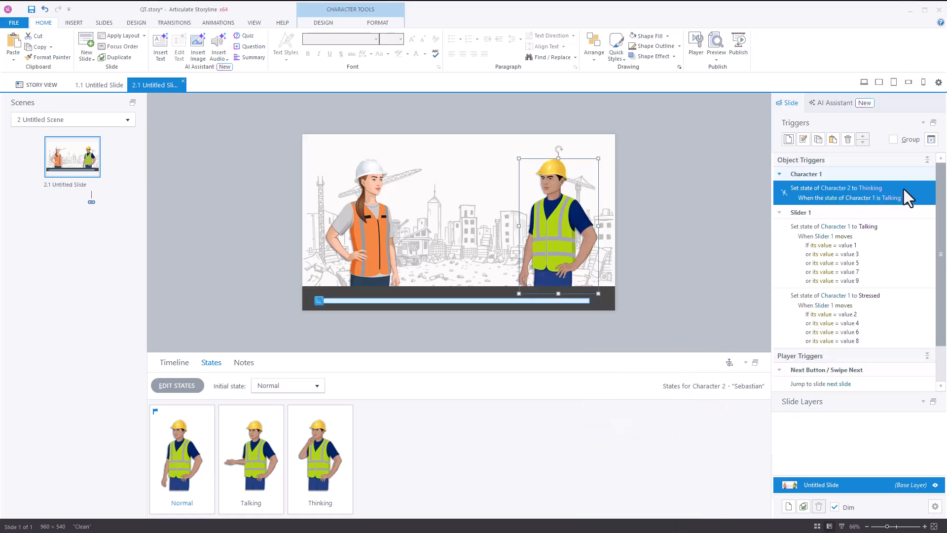
Step: Duplicate Character 2's Thinking trigger and make the copy set Character 2 to Talking when Character 1 is Stressed
click(819, 140)
click(832, 140)
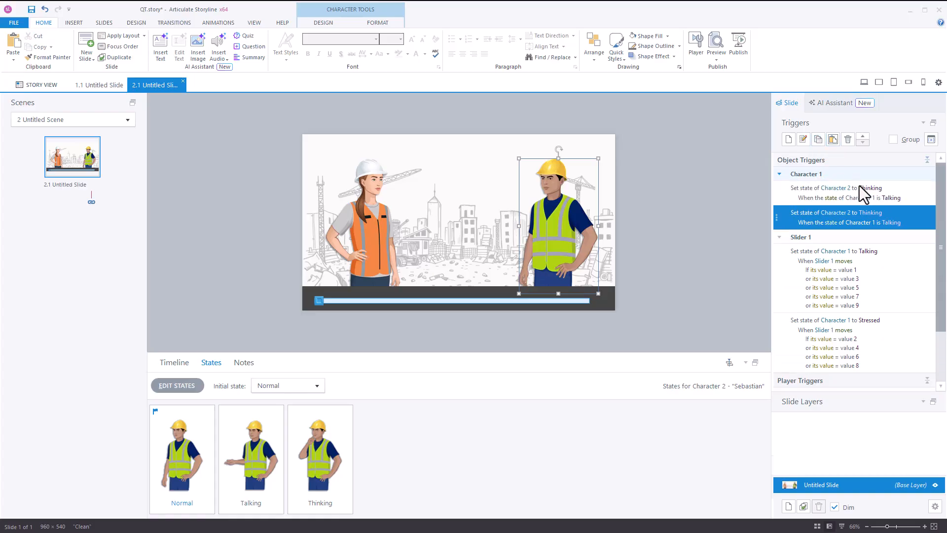
click(876, 214)
click(878, 218)
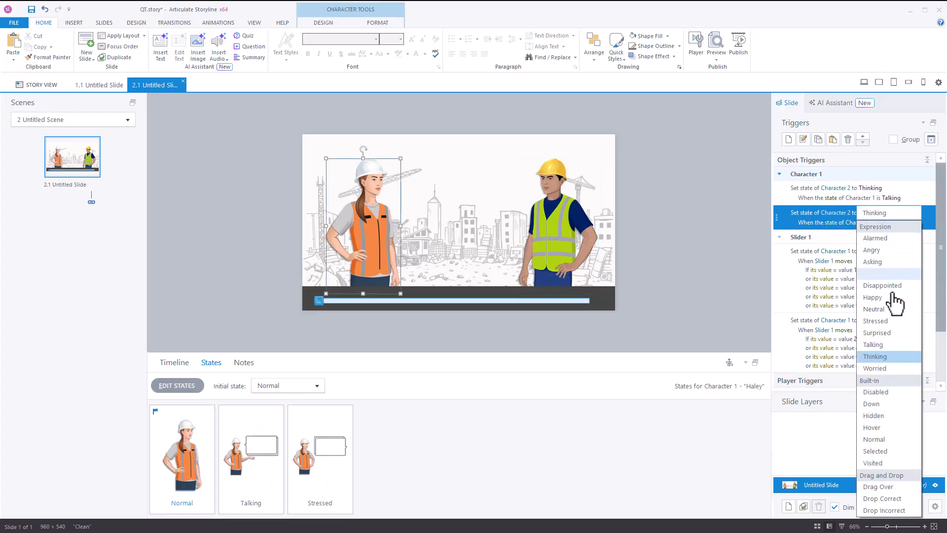
click(874, 345)
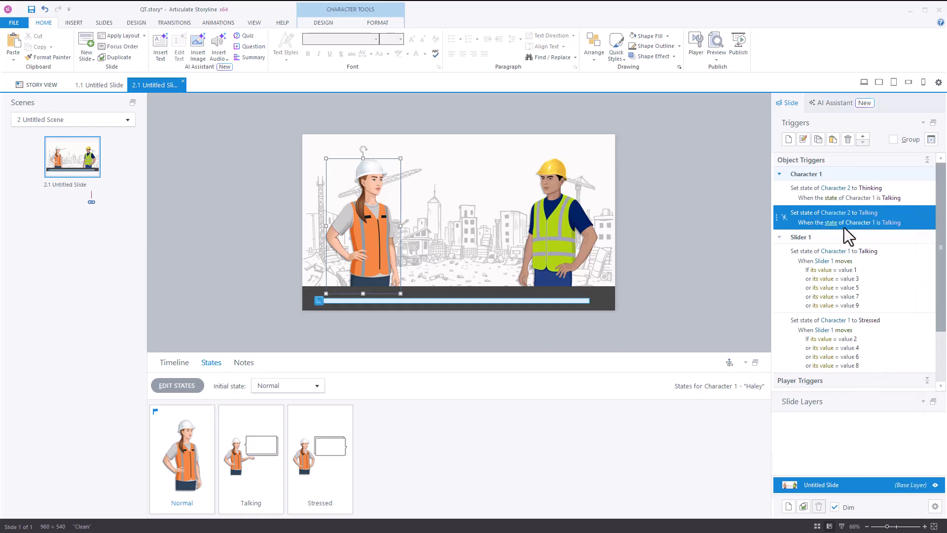
click(898, 224)
click(899, 223)
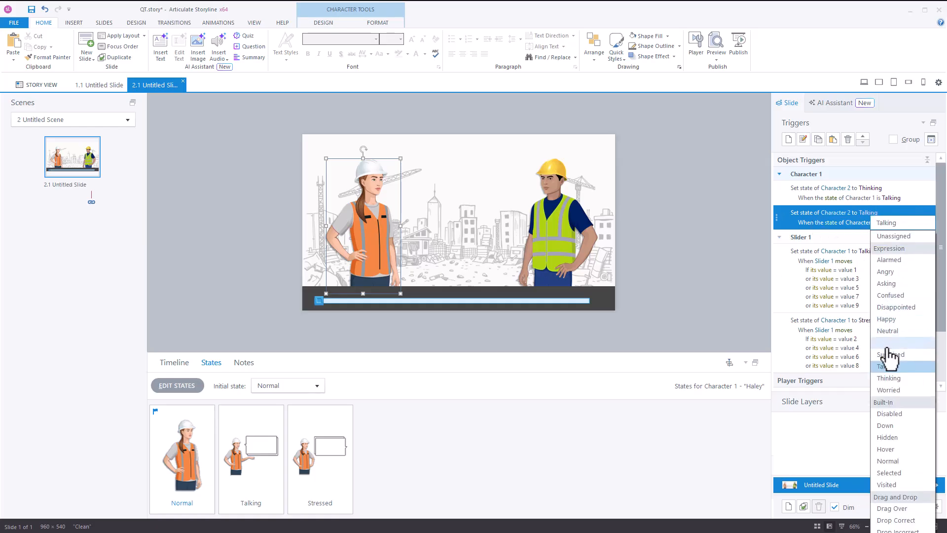
click(886, 343)
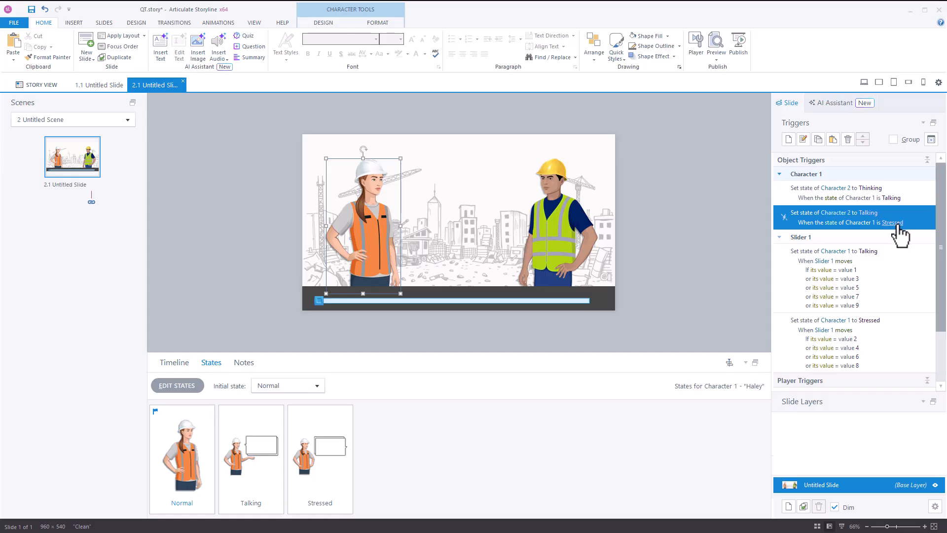
Step: Preview this slide, move the slider through its values to test both characters' reactions, and close the preview
click(698, 220)
click(715, 61)
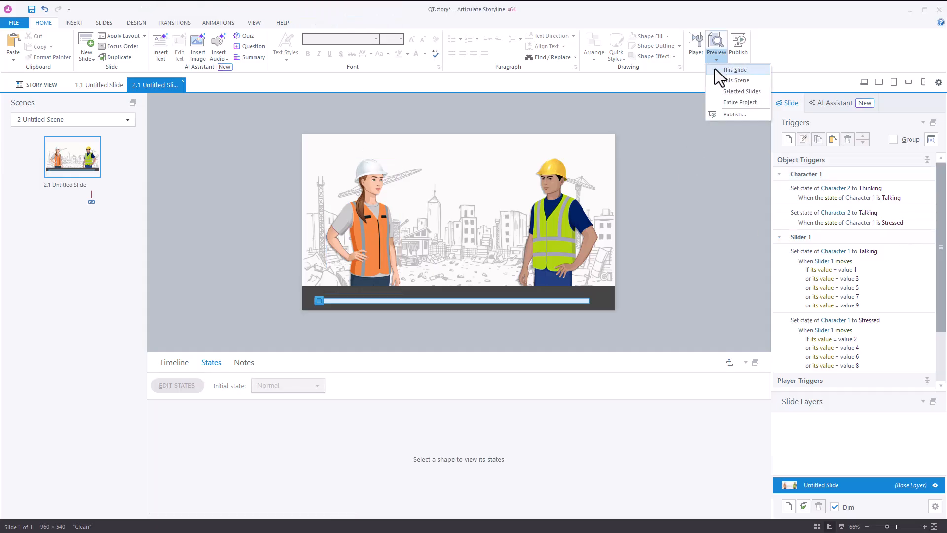
click(734, 70)
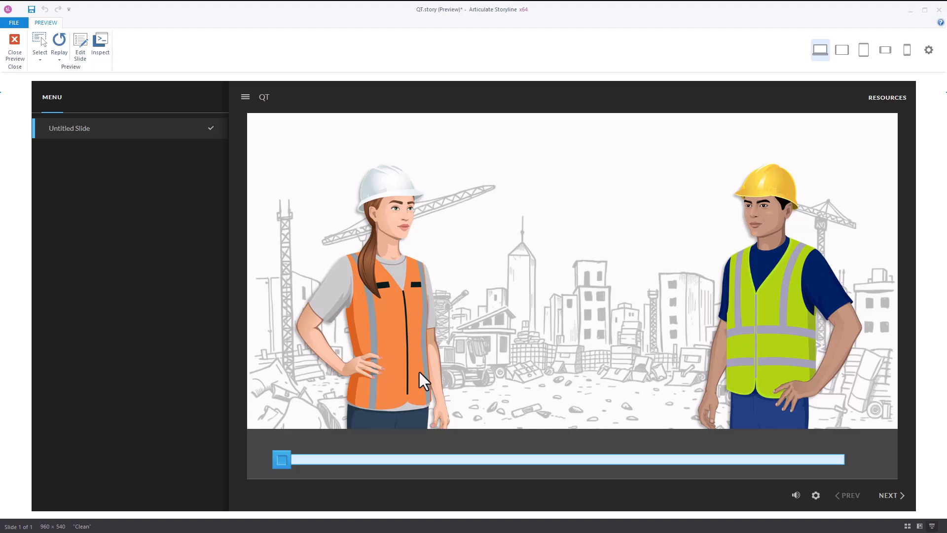
drag(282, 464, 753, 458)
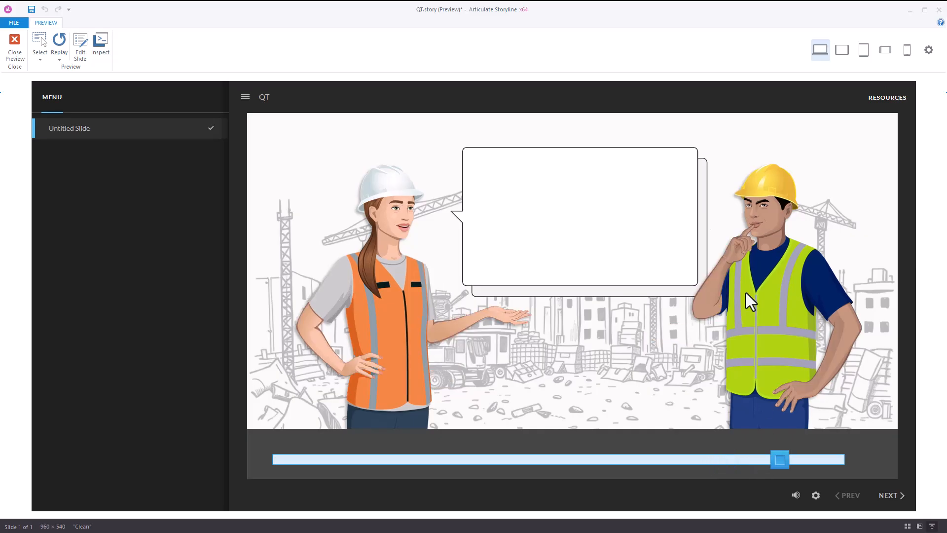
click(17, 49)
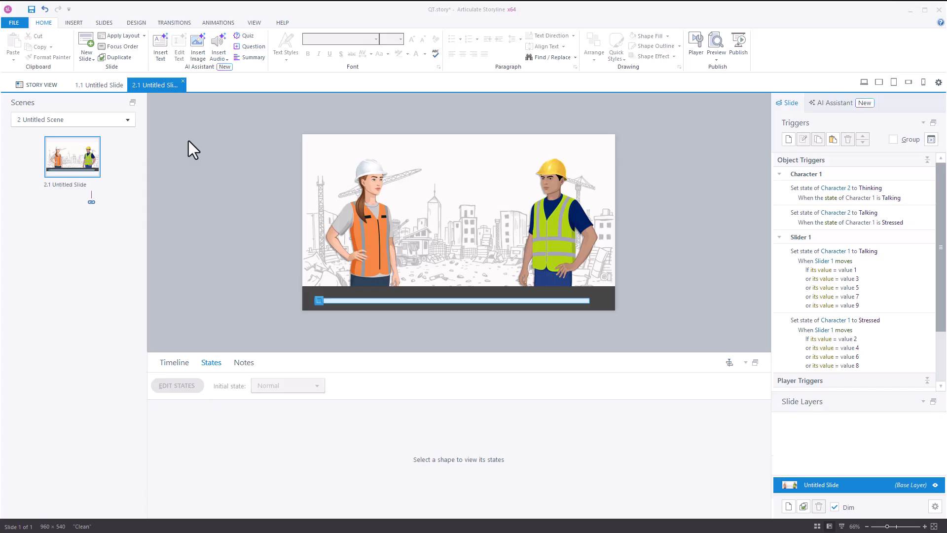
Step: Create a new trigger that changes the state of Character 2 to Angry
click(788, 139)
click(711, 168)
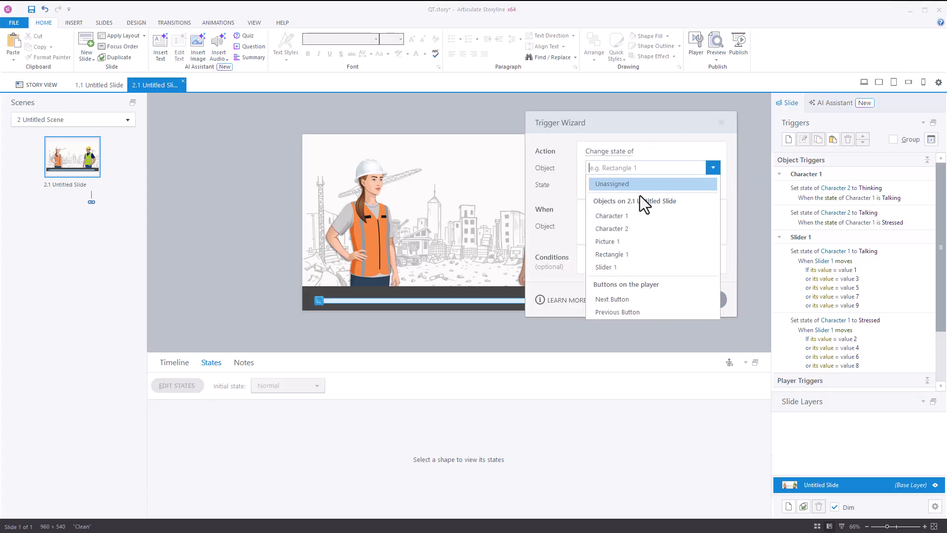
click(620, 228)
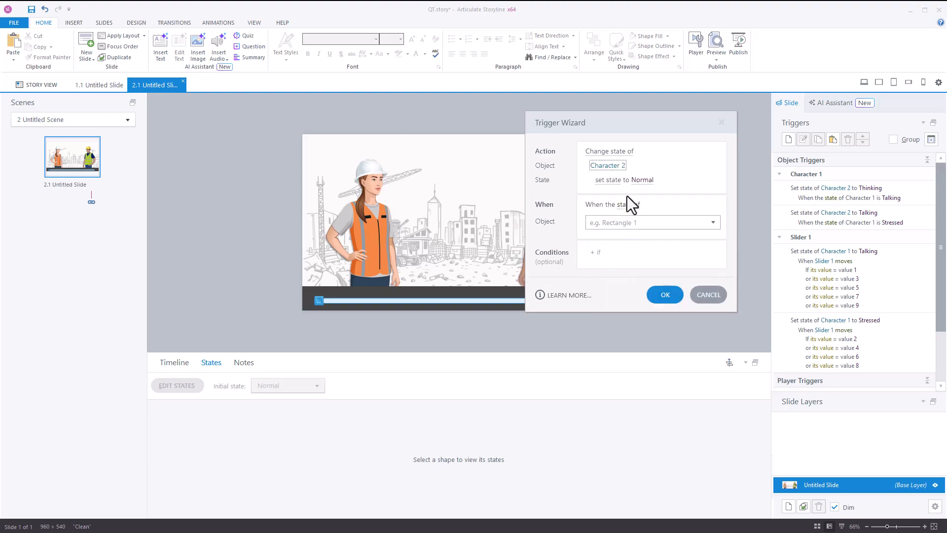
click(642, 180)
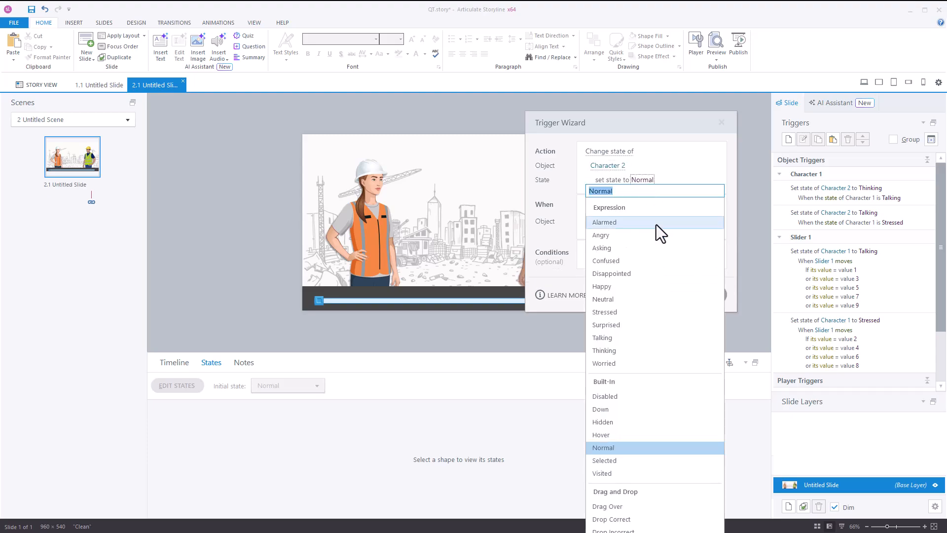
click(602, 236)
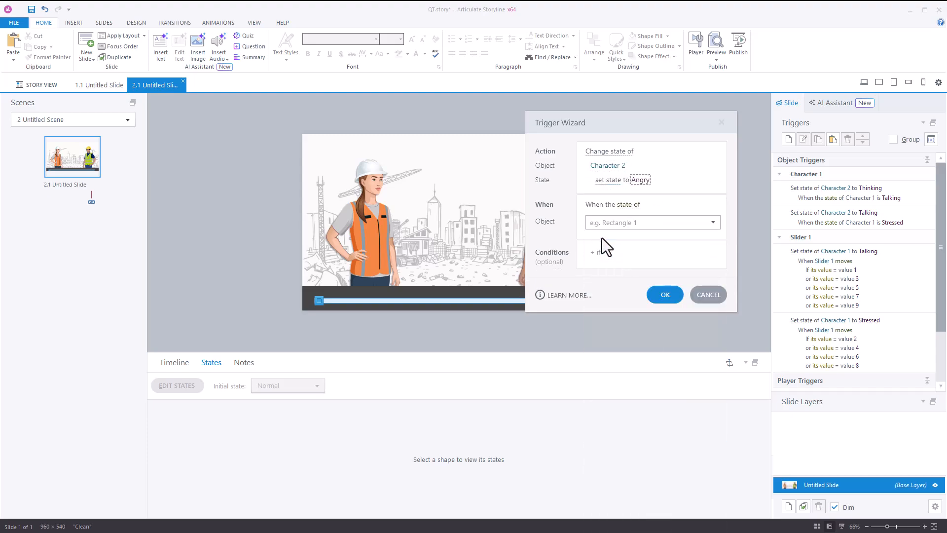
Step: Make the Angry trigger run when Slider 1 moves, if its value equals 9, and save it
click(627, 205)
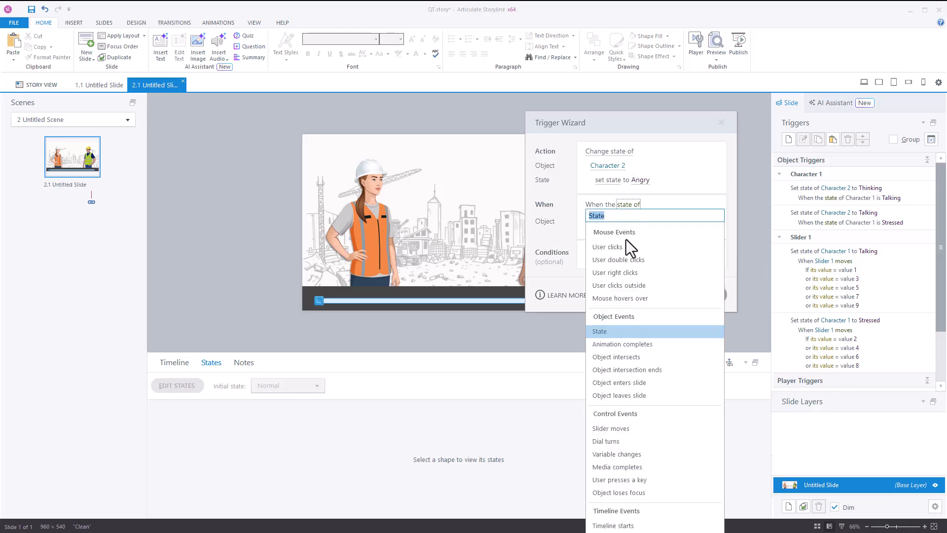
click(619, 427)
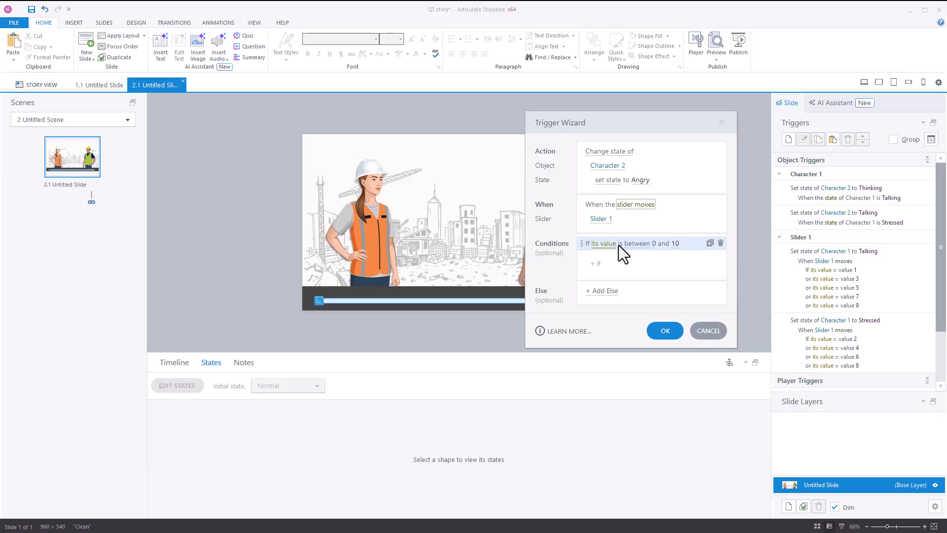
click(635, 245)
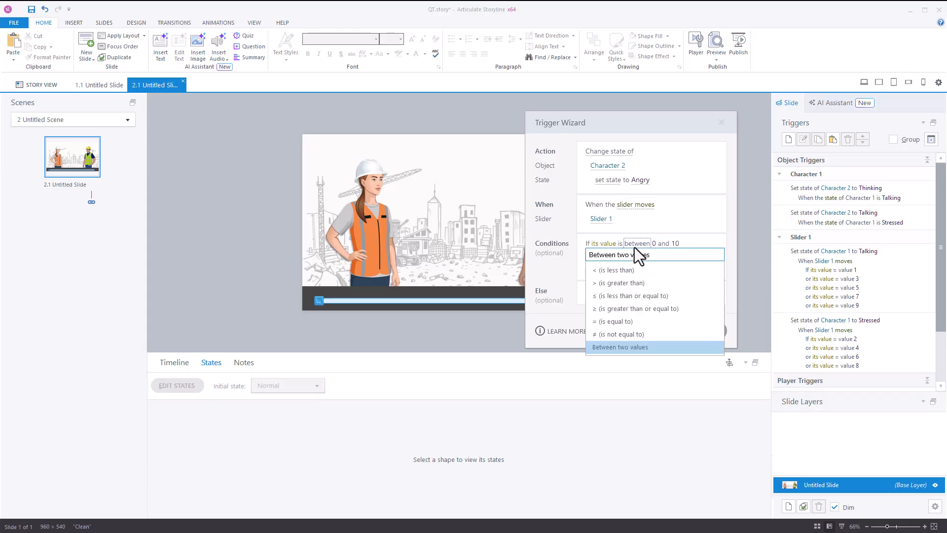
click(611, 322)
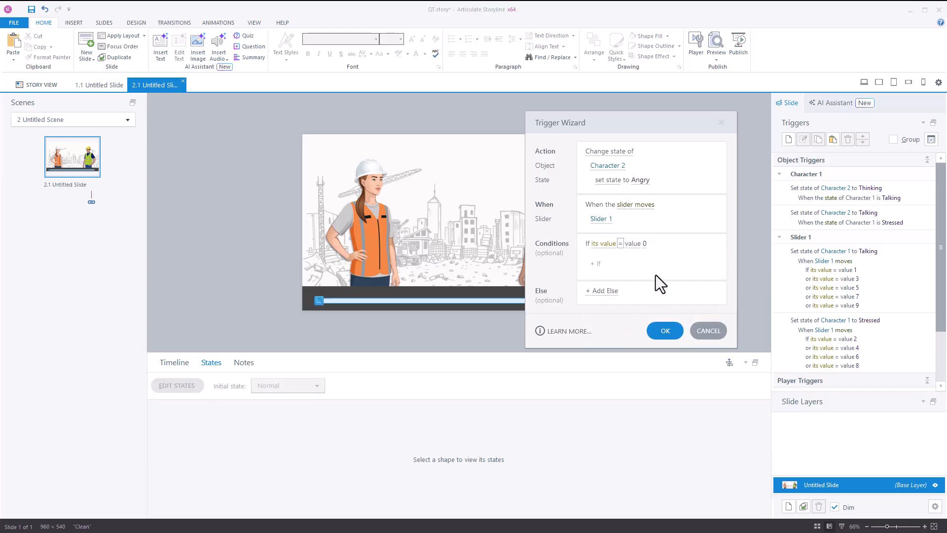
click(645, 244)
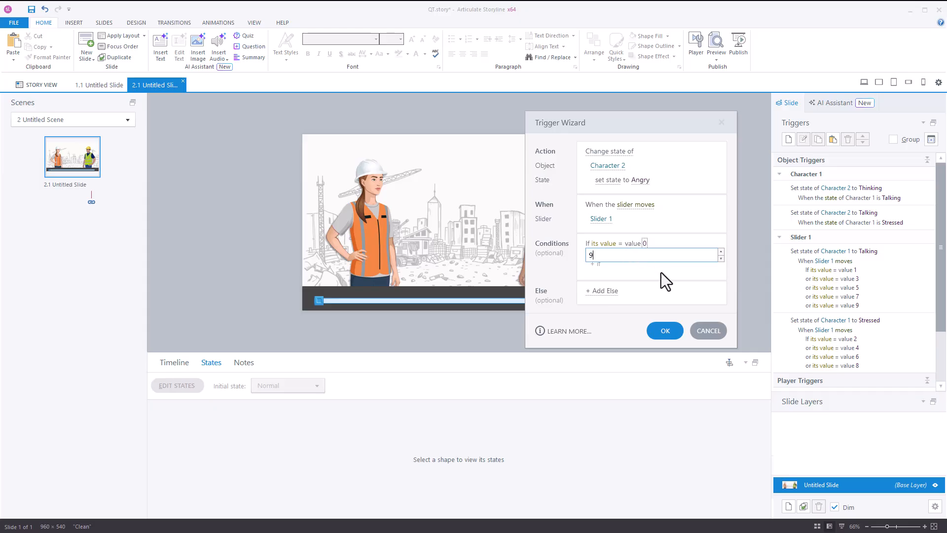
click(666, 331)
Step: Preview this slide, move the slider to test Character 2's Angry reaction, and close the preview
click(716, 60)
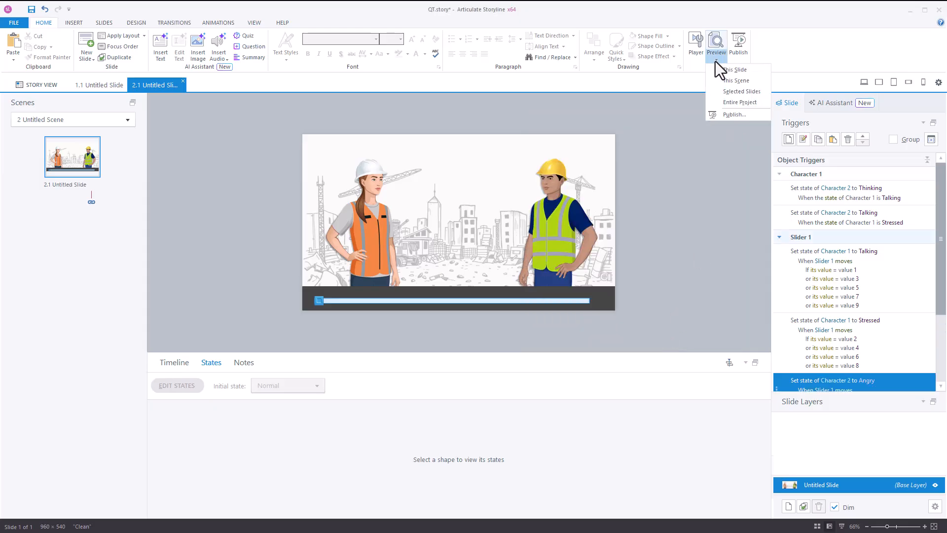
click(725, 71)
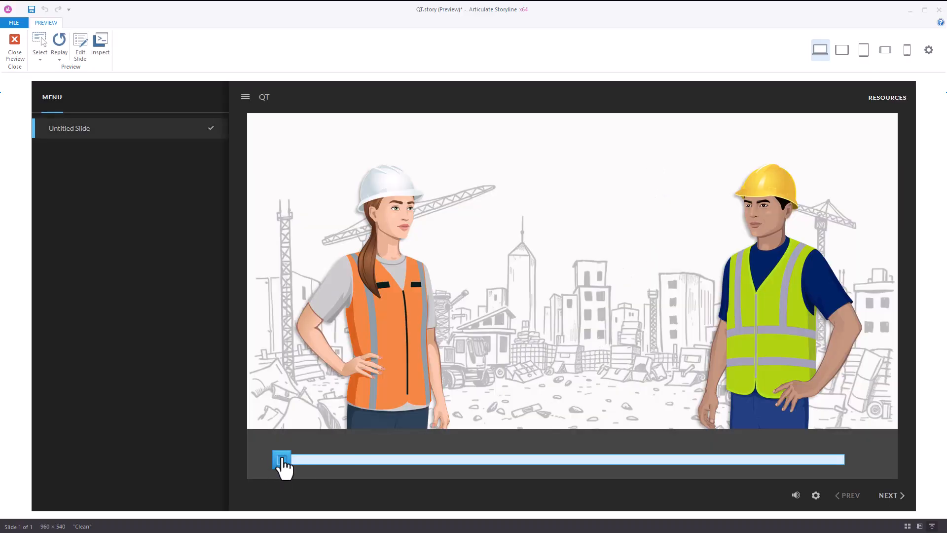
drag(299, 455, 452, 456)
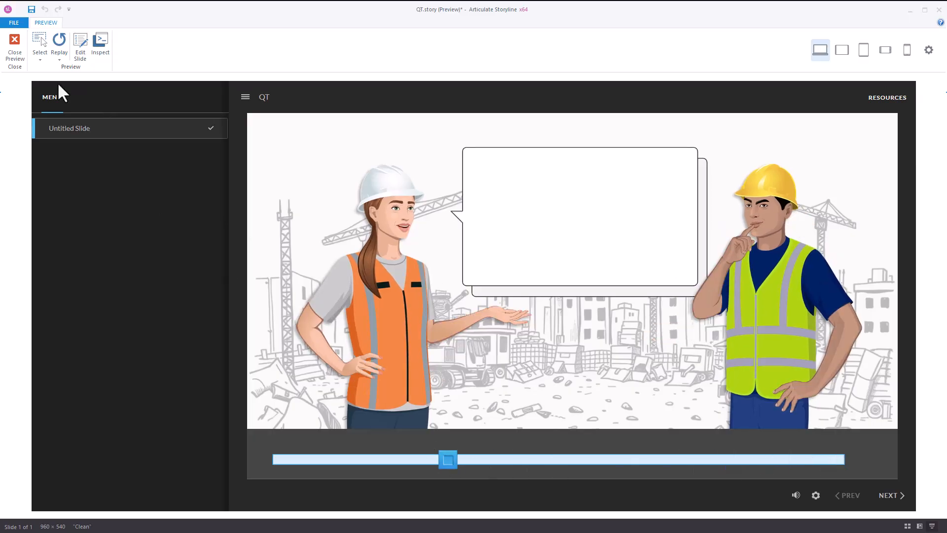
click(16, 47)
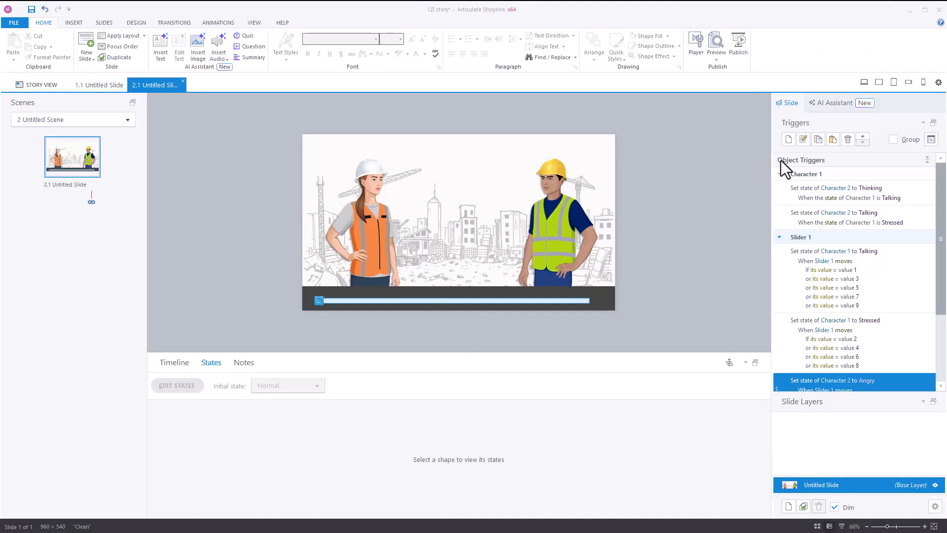
Step: Create a trigger that sets Character 1 to the Normal state when the Conversation variable changes
click(788, 140)
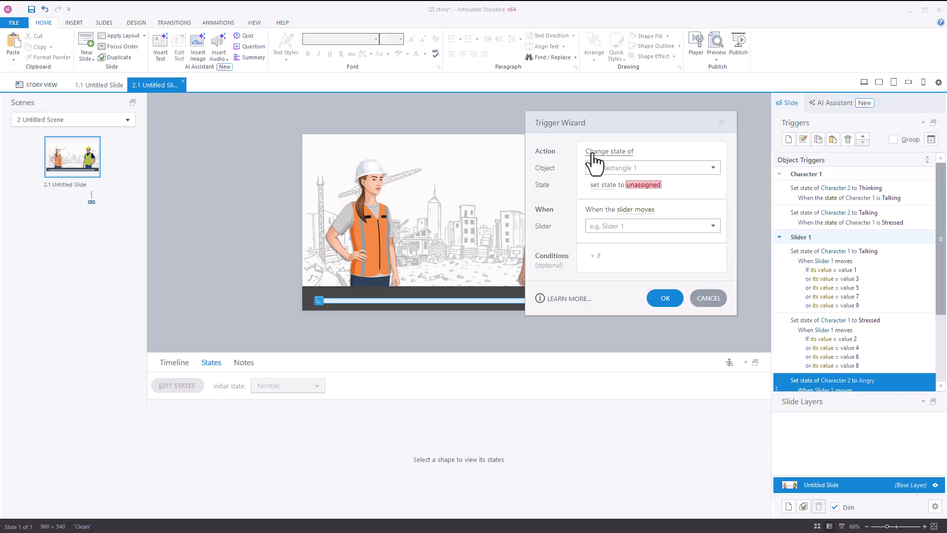
click(712, 168)
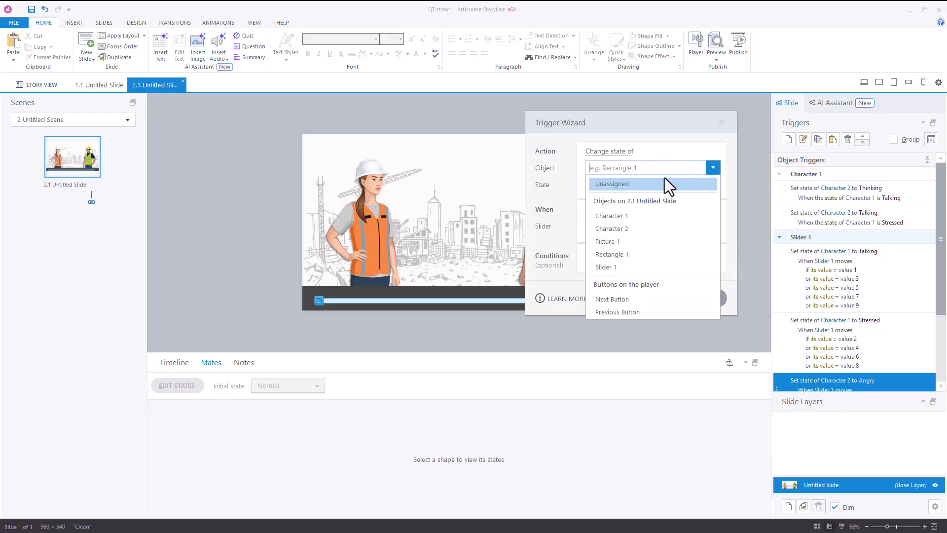
click(612, 217)
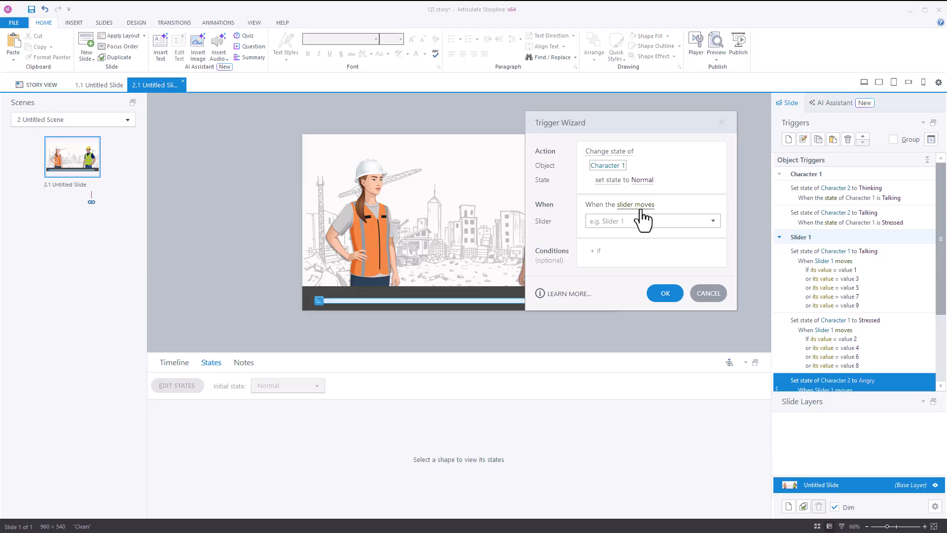
click(635, 204)
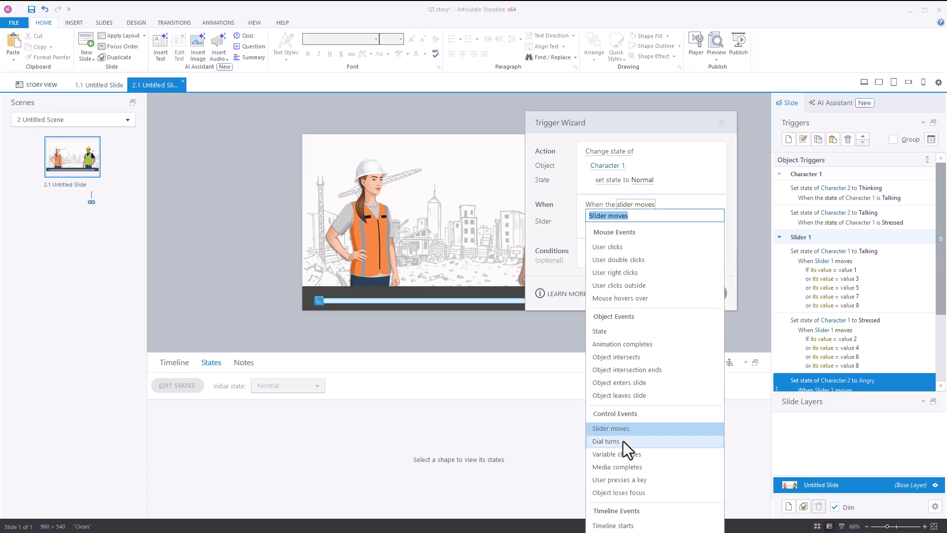
click(623, 456)
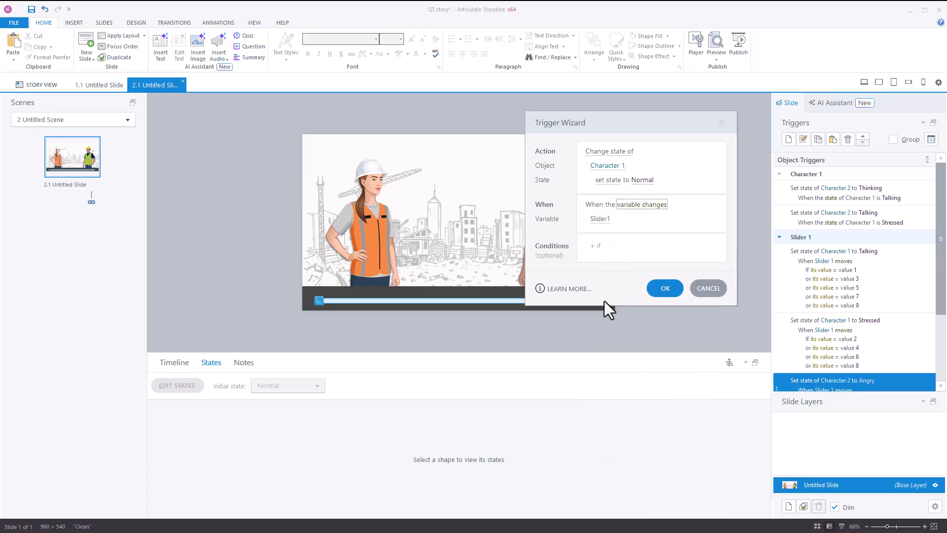
click(598, 221)
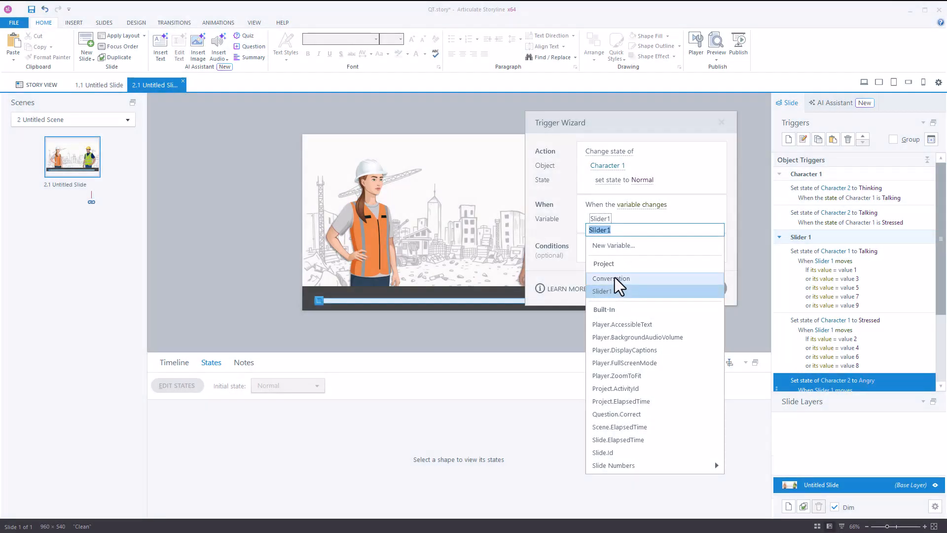
click(614, 278)
Step: Add conditions so the trigger runs if Conversation equals 0 or Conversation equals 10, and save it
click(619, 245)
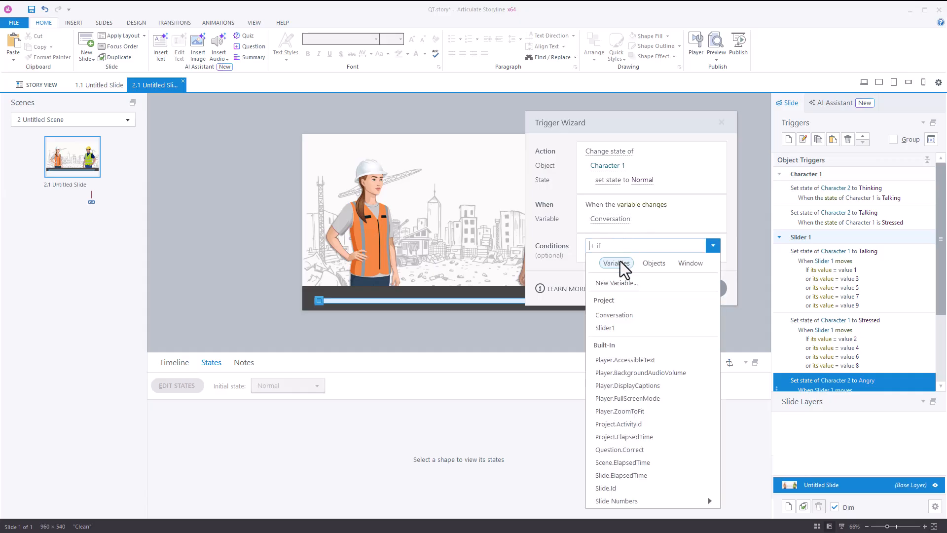
click(613, 316)
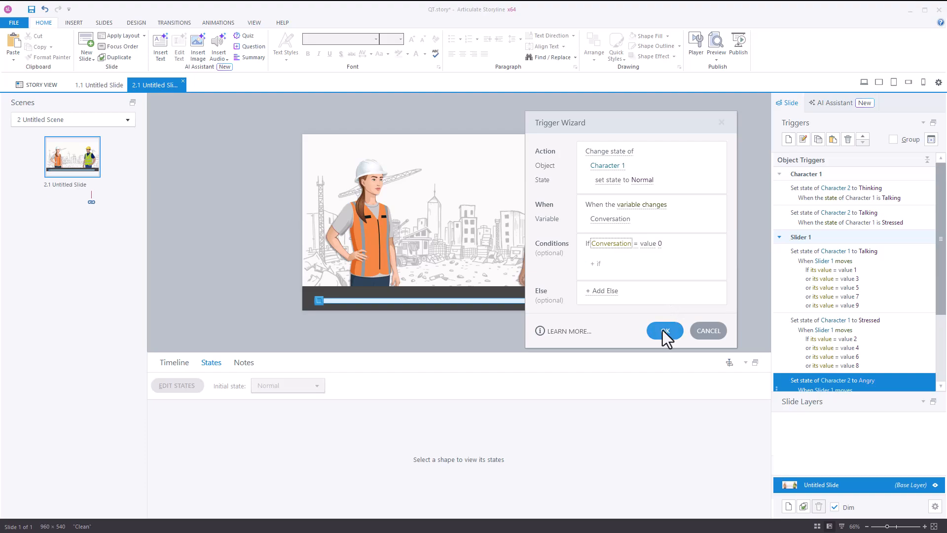
click(707, 246)
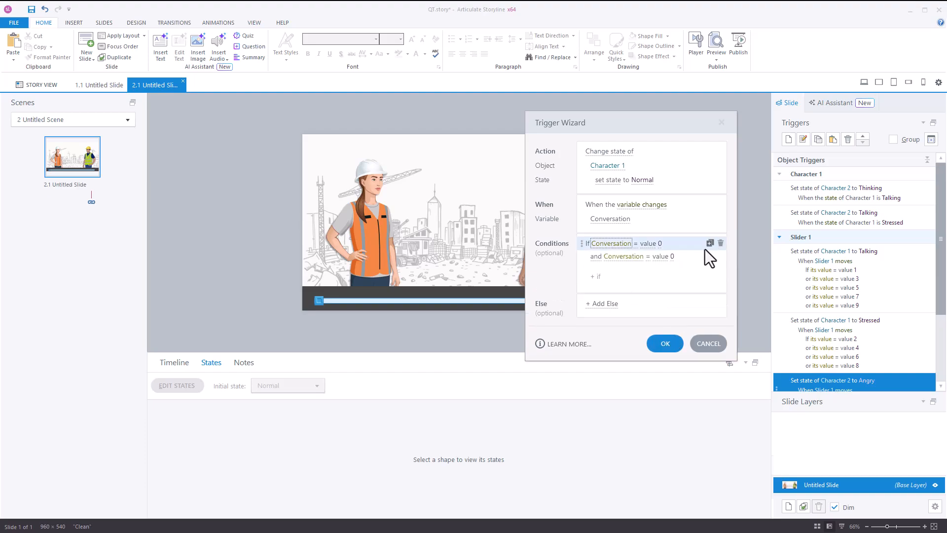
click(594, 257)
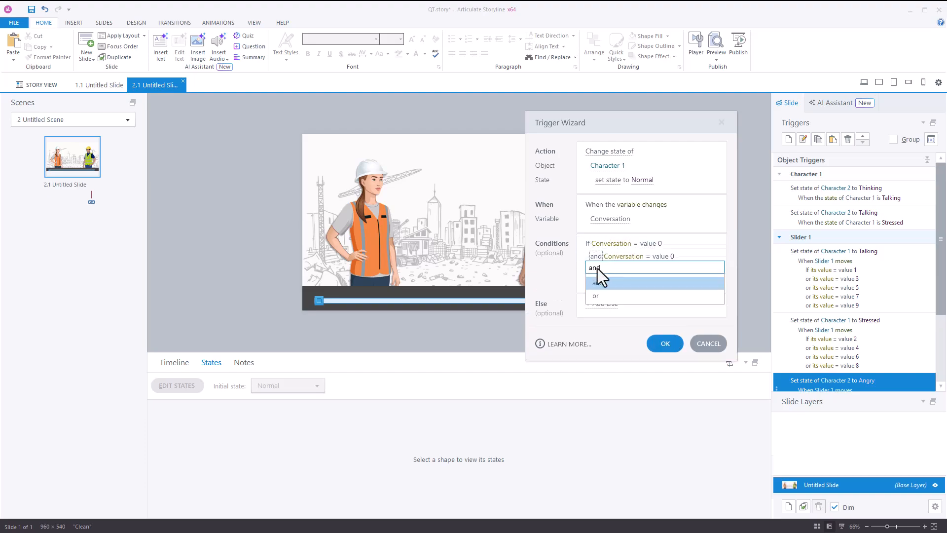
click(594, 298)
click(663, 257)
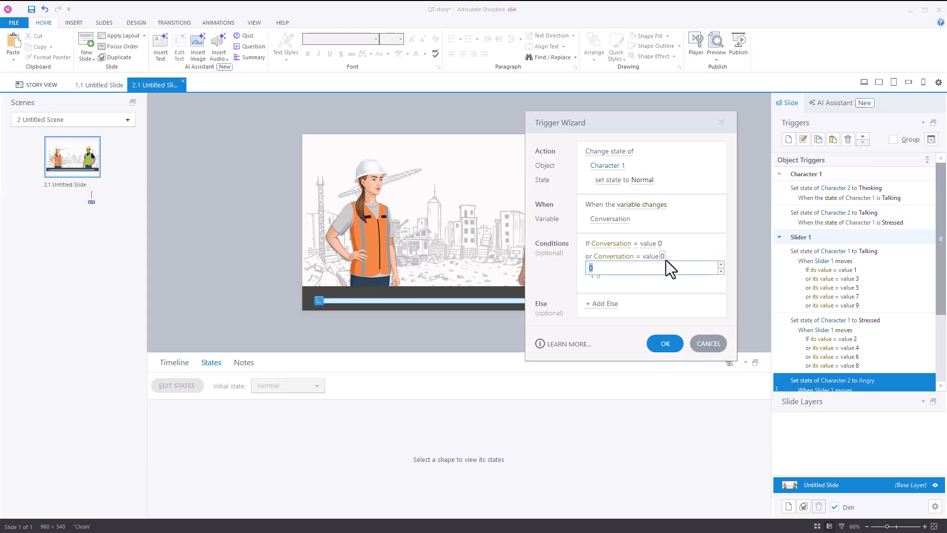
text(10)
click(671, 345)
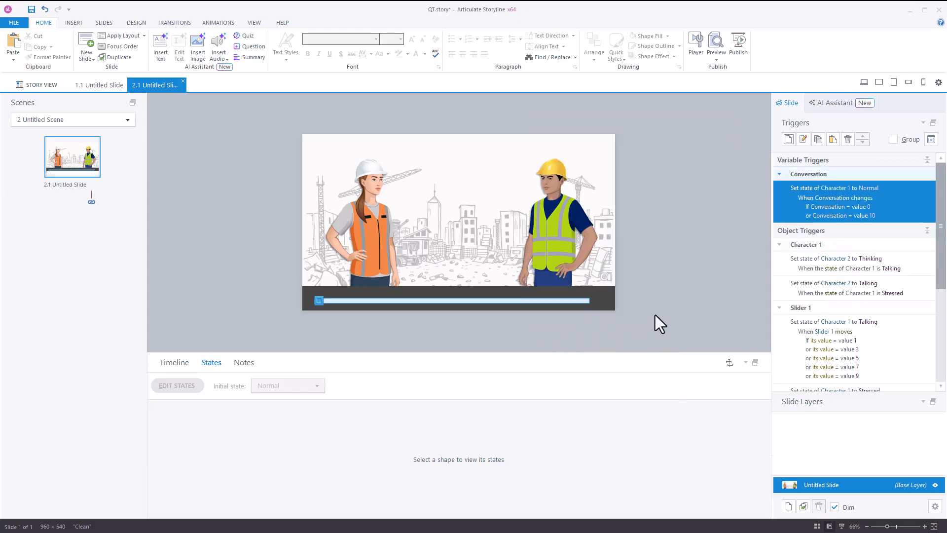
Step: Duplicate the Conversation trigger for Character 1's Normal state and assign the copy to Character 2
click(831, 139)
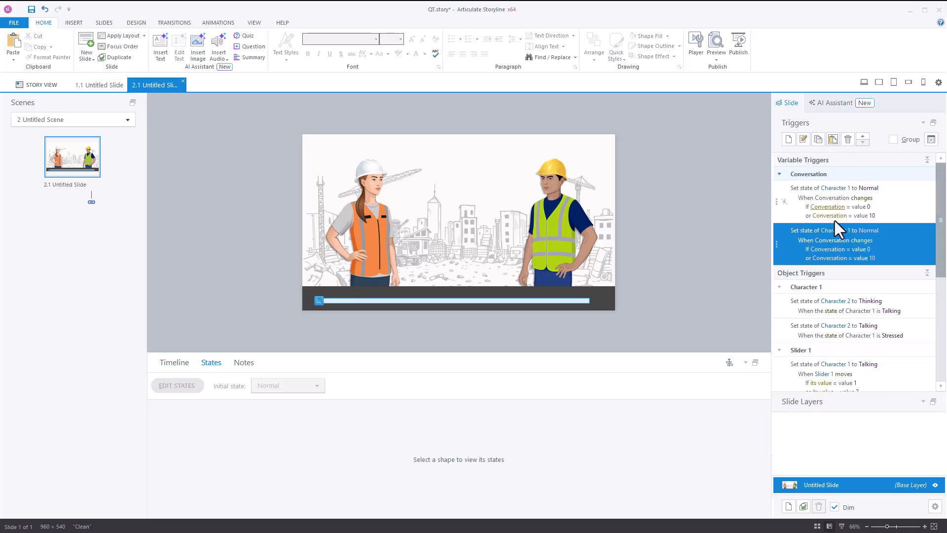
click(845, 232)
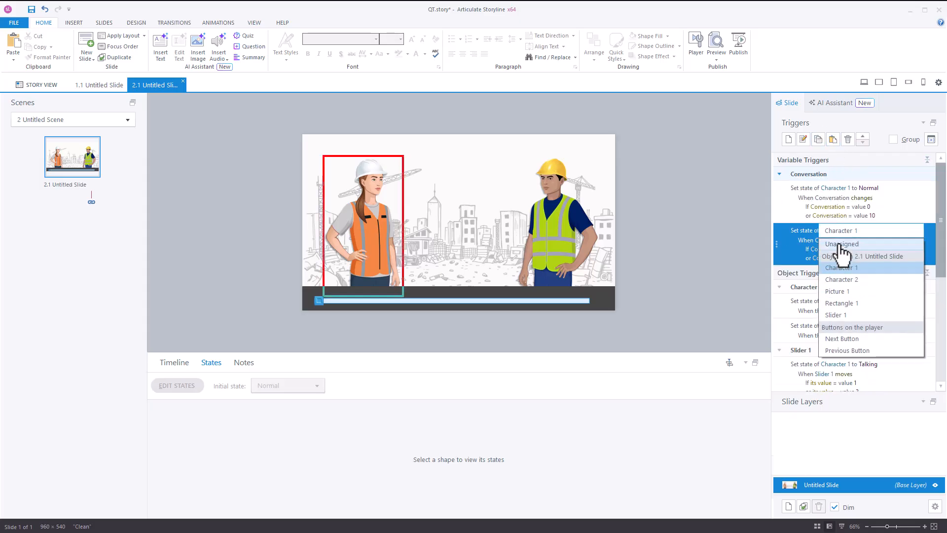
click(845, 283)
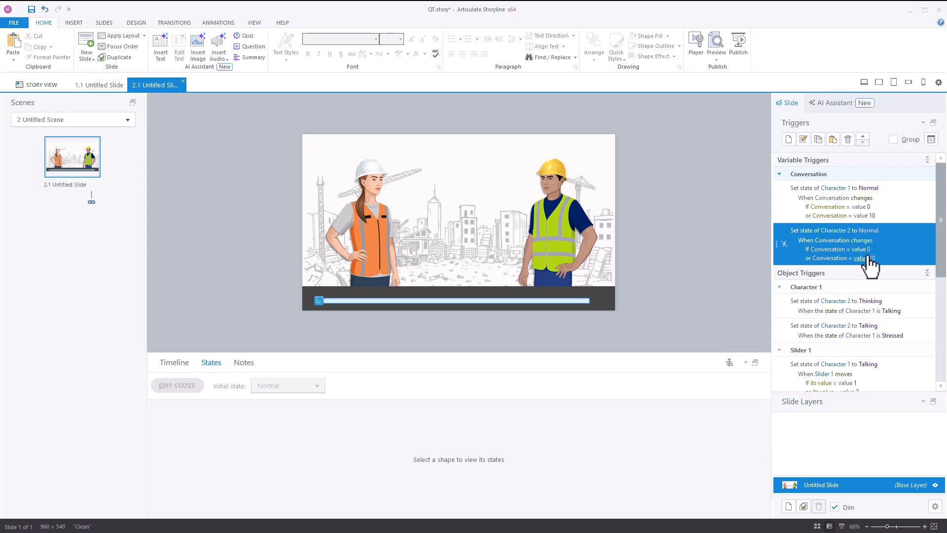
Step: Preview this slide, move the slider to both ends to test the characters' Normal states, and close the preview
click(716, 60)
click(724, 69)
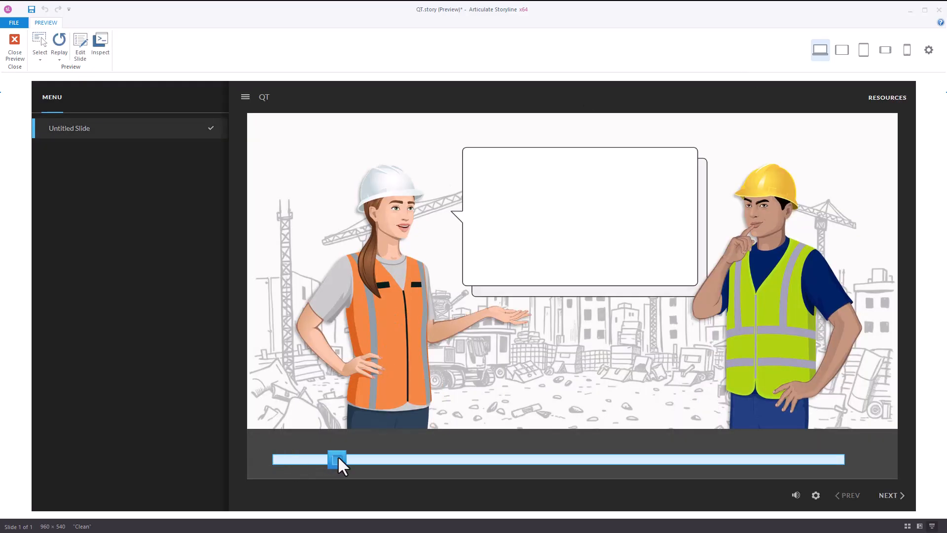
drag(337, 459, 288, 459)
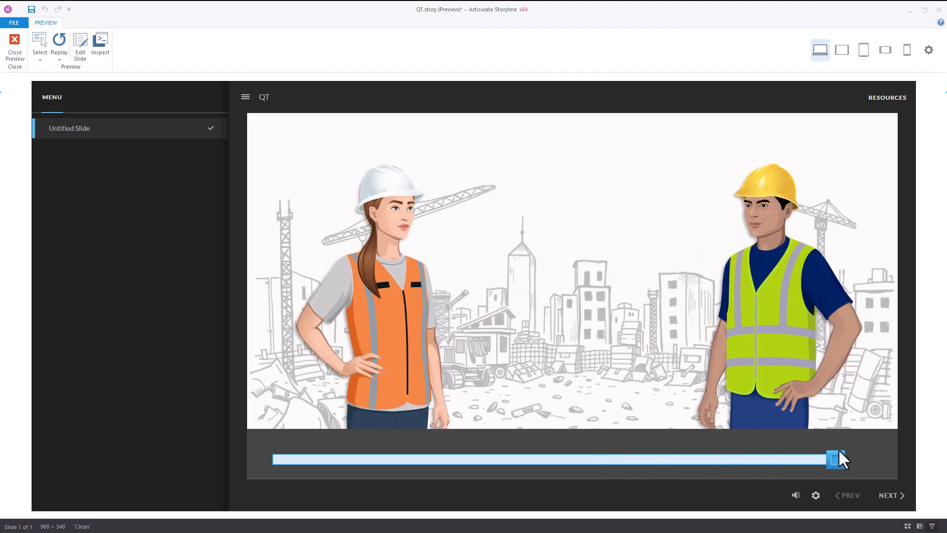
mouse_move(839, 451)
mouse_down()
mouse_move(799, 452)
mouse_move(837, 452)
mouse_up()
click(17, 49)
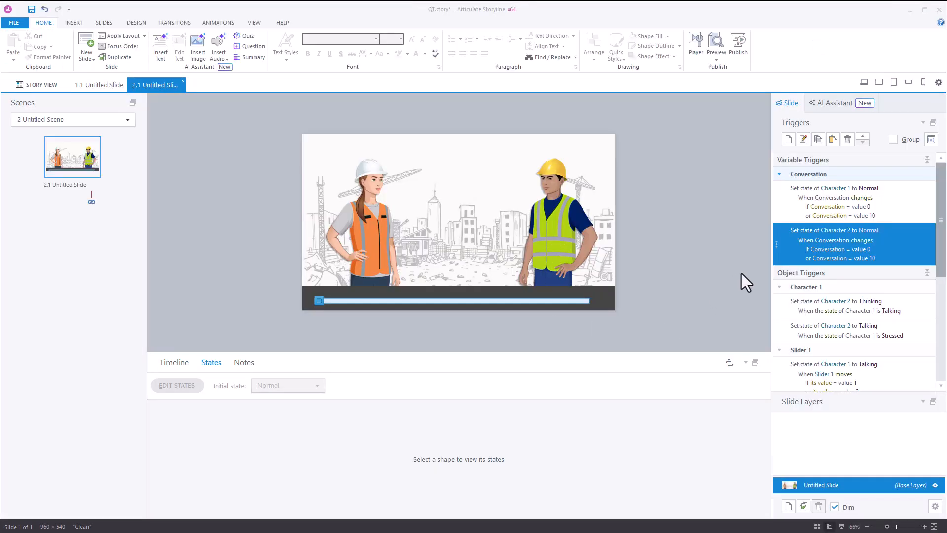
Step: For the slider thumb, generate AI images described as "yellow hardhat" in the Editorial style with a square aspect ratio
click(317, 300)
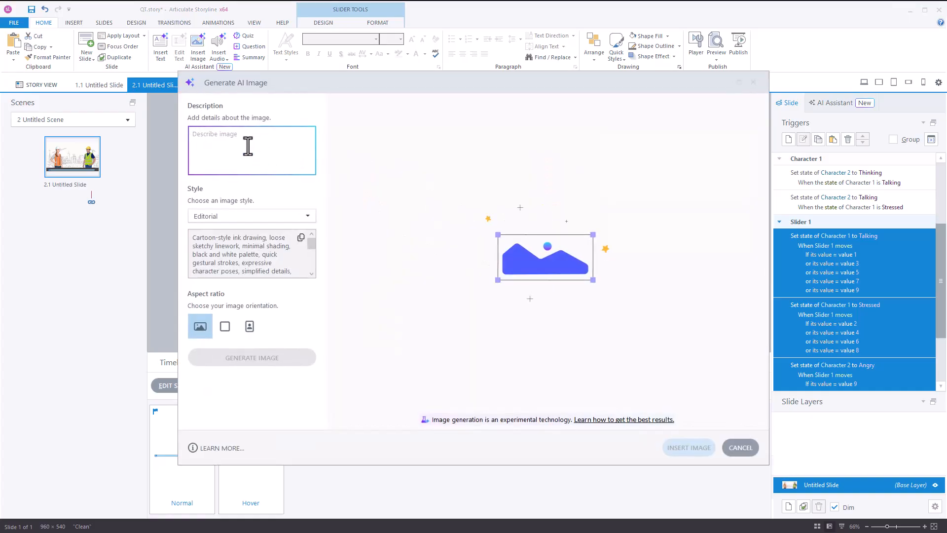
text(har)
key(BackSpace)
text(yellow hard)
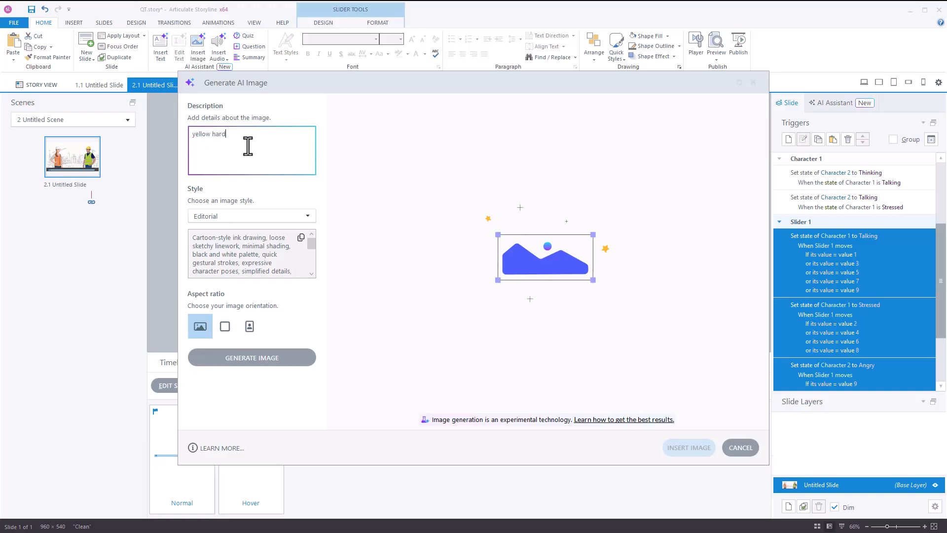
text(hat)
click(226, 328)
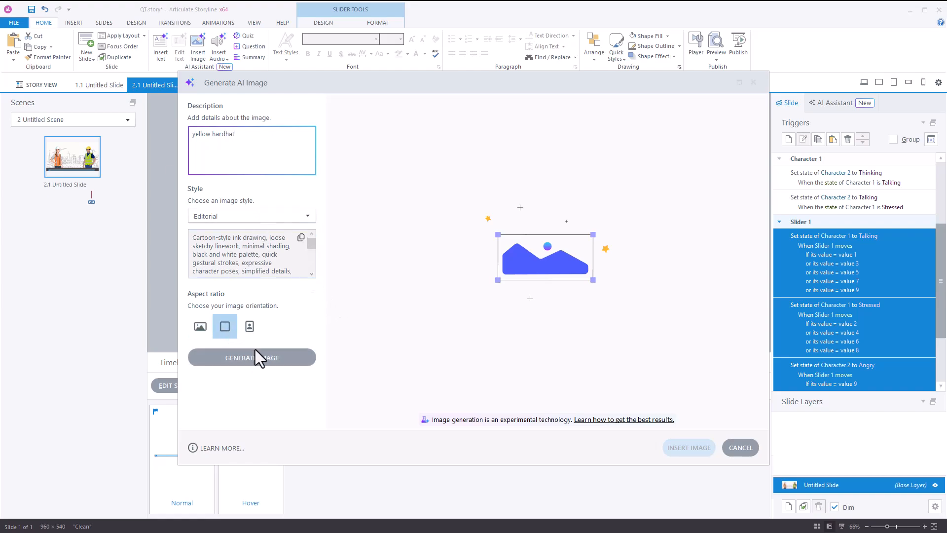
click(253, 357)
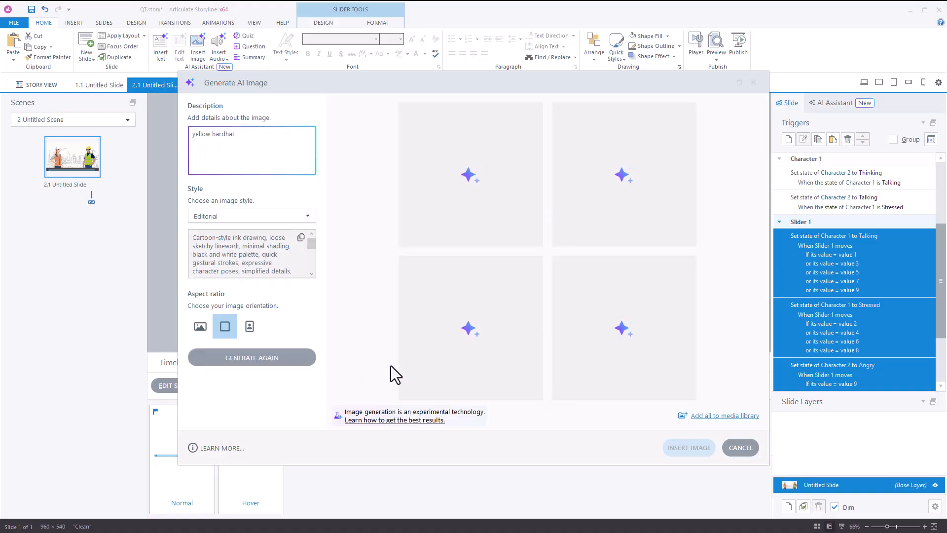
Step: Insert the large standalone yellow hardhat from the generated images onto the slide
mouse_move(466, 161)
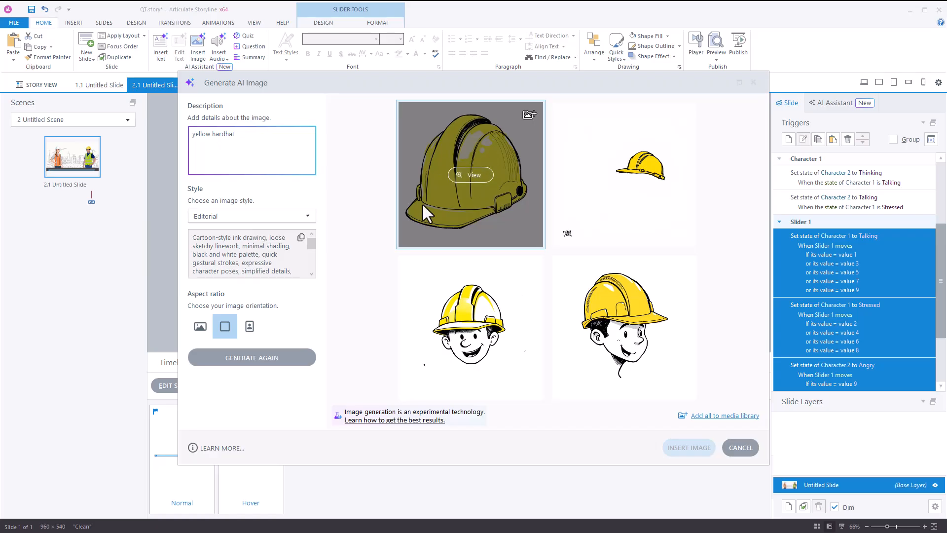
click(502, 157)
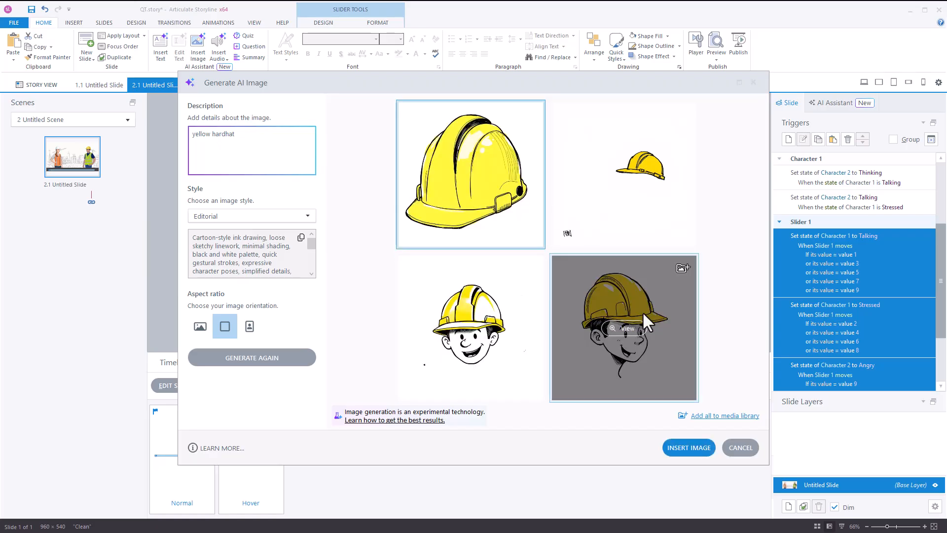
click(708, 449)
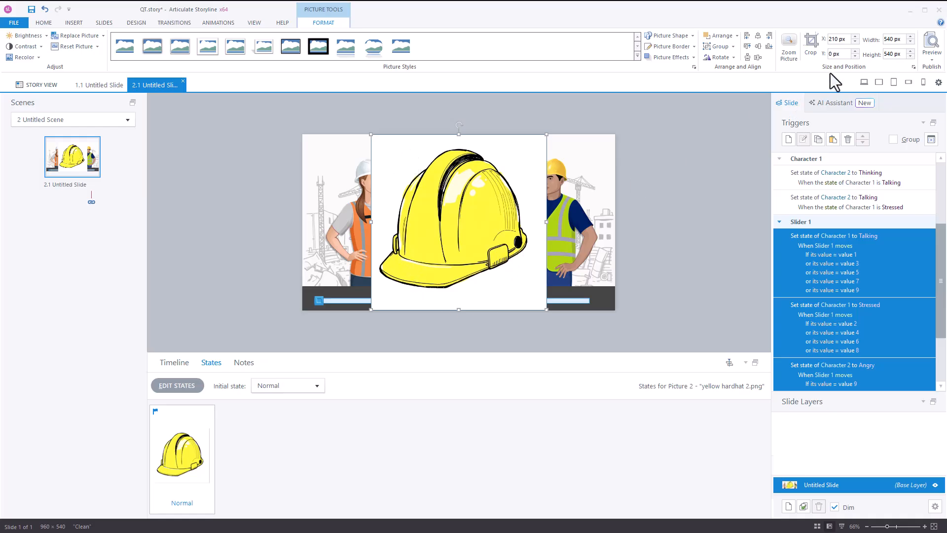
Step: Crop the inserted hardhat picture to an oval shape so its white background forms a circle
click(815, 42)
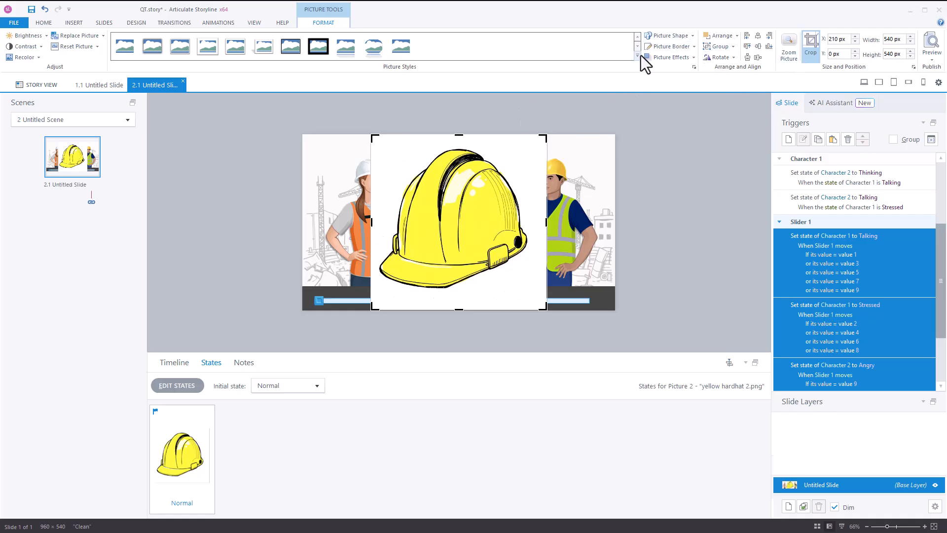
click(692, 36)
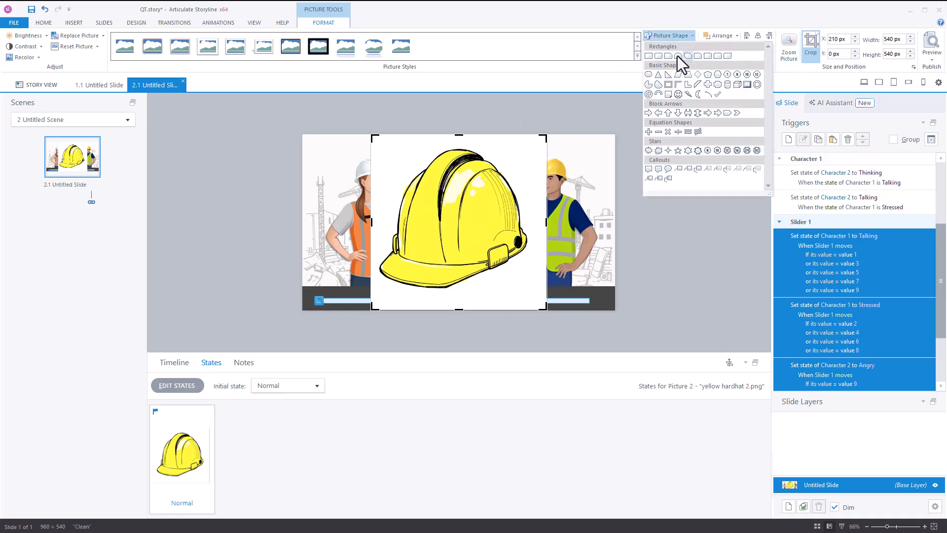
click(648, 76)
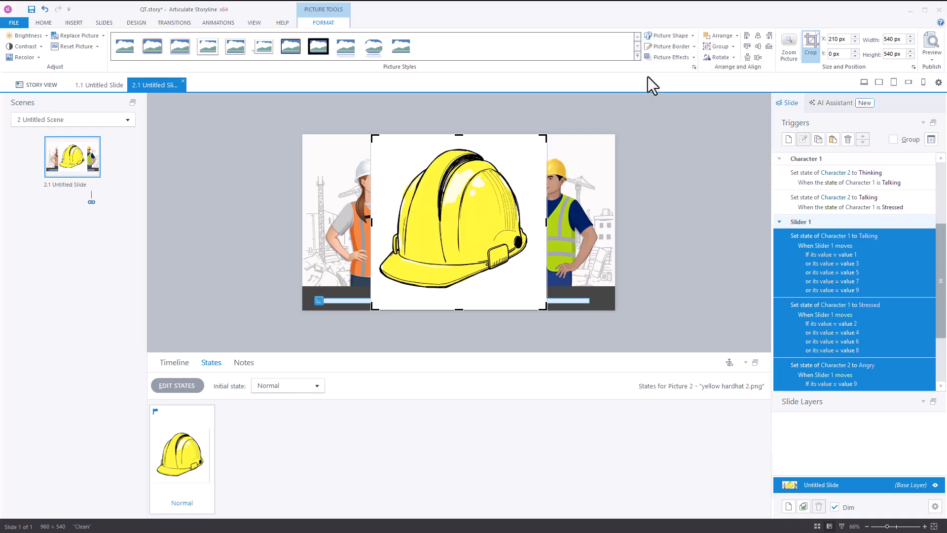
click(666, 157)
click(515, 198)
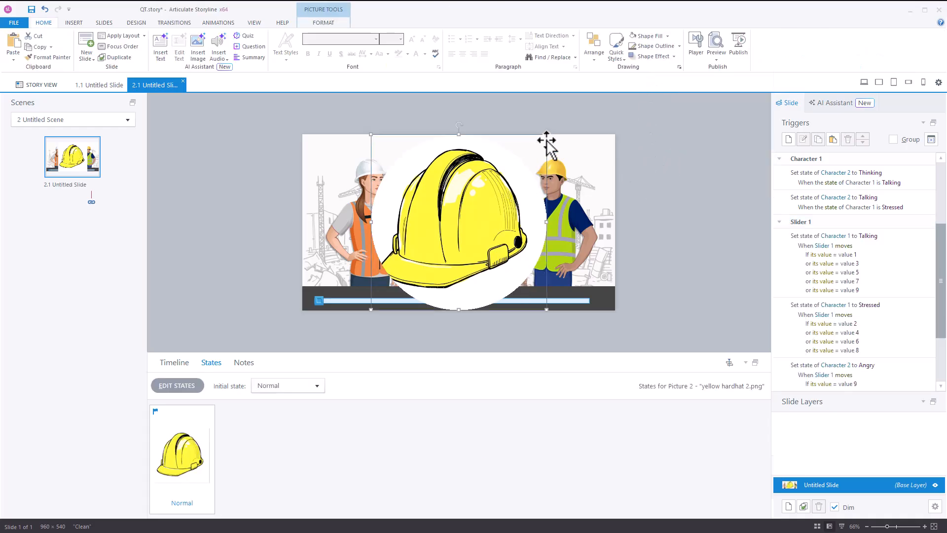
Step: Shrink the round hardhat picture into the space between the two characters' heads and give it a black (#000000) outline
drag(546, 138, 450, 239)
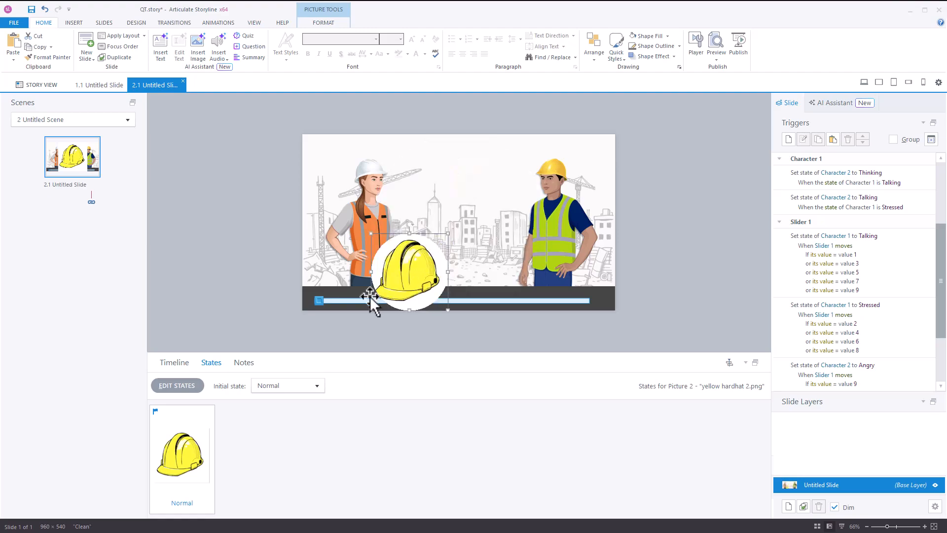
click(362, 332)
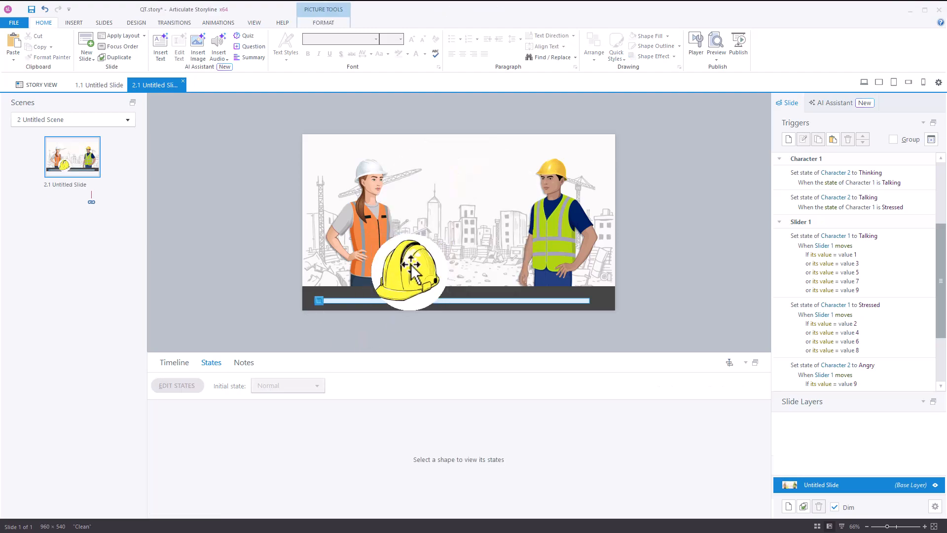
drag(412, 266, 464, 176)
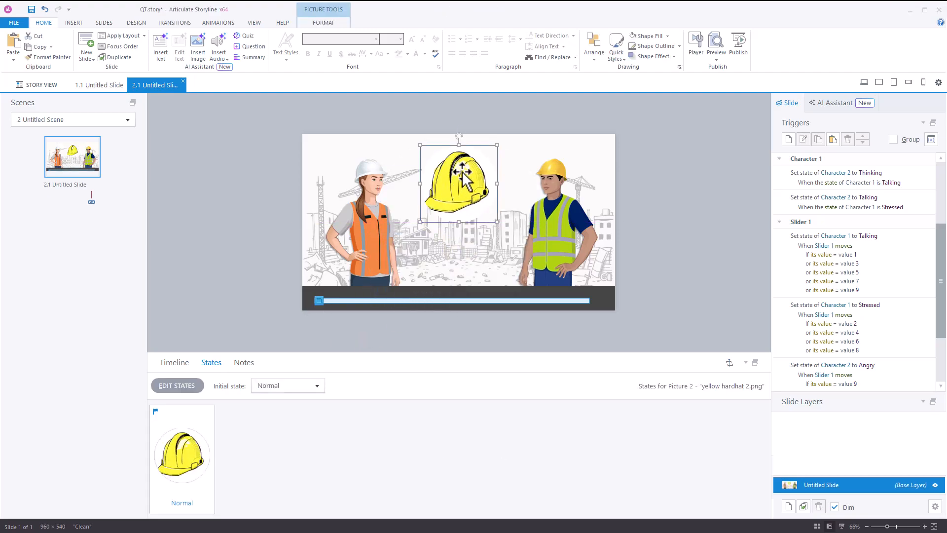
click(680, 45)
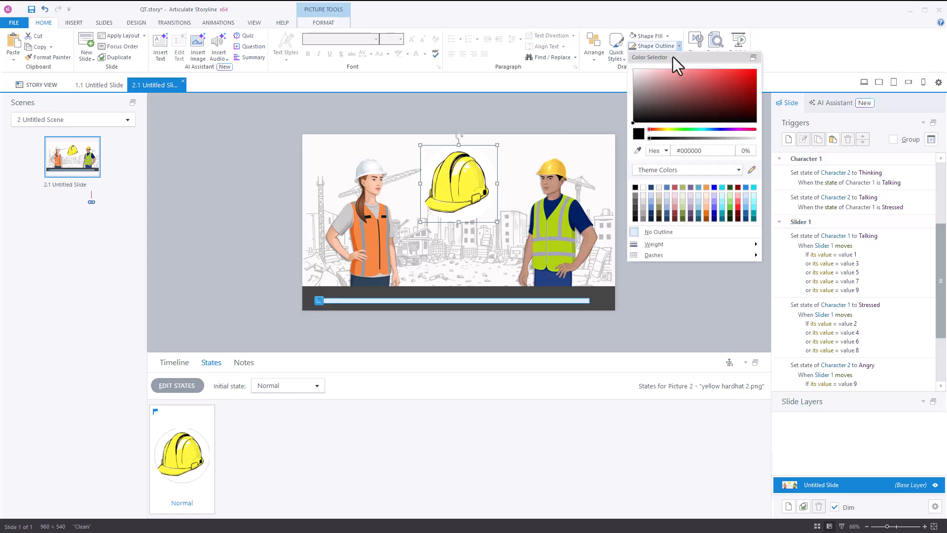
click(635, 188)
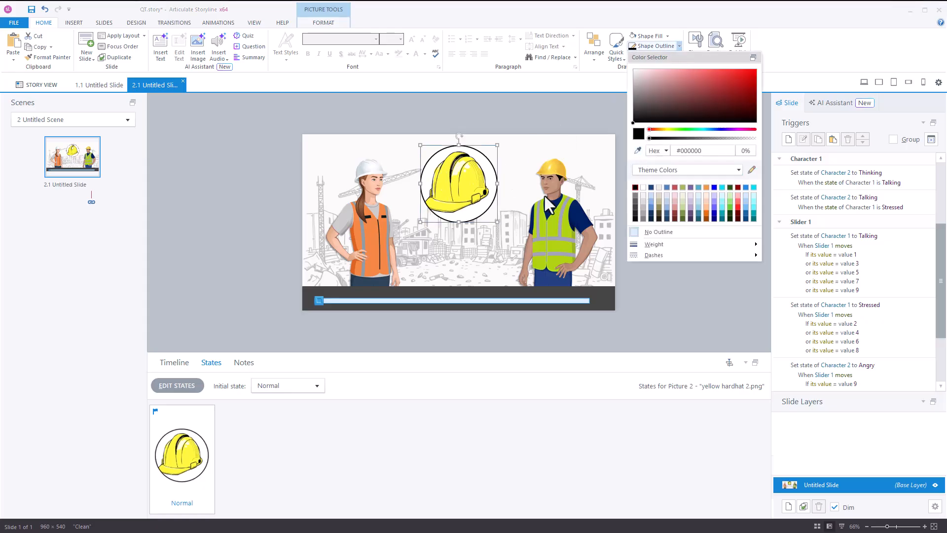
Step: Export the outlined hardhat picture as a PNG over the existing hardhat file in Pictures and close the folder window
right_click(466, 180)
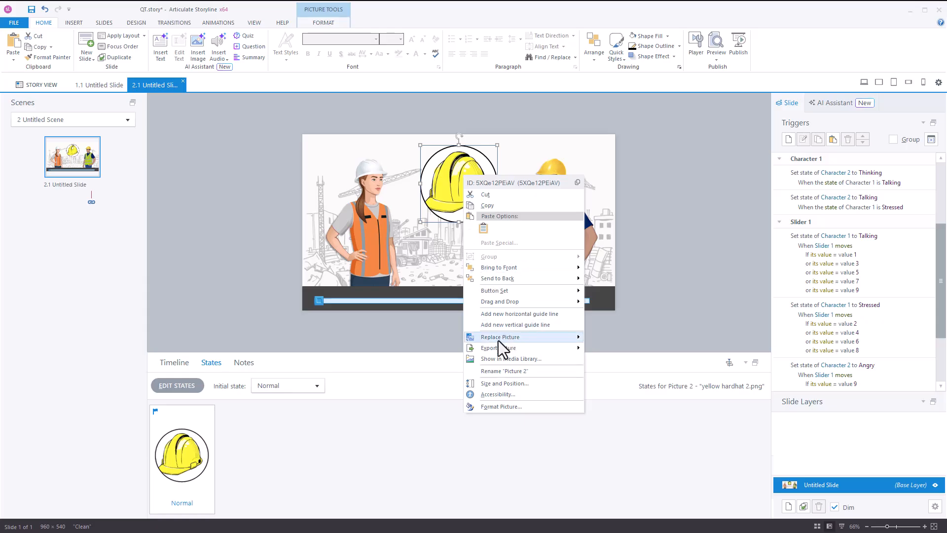
mouse_move(498, 341)
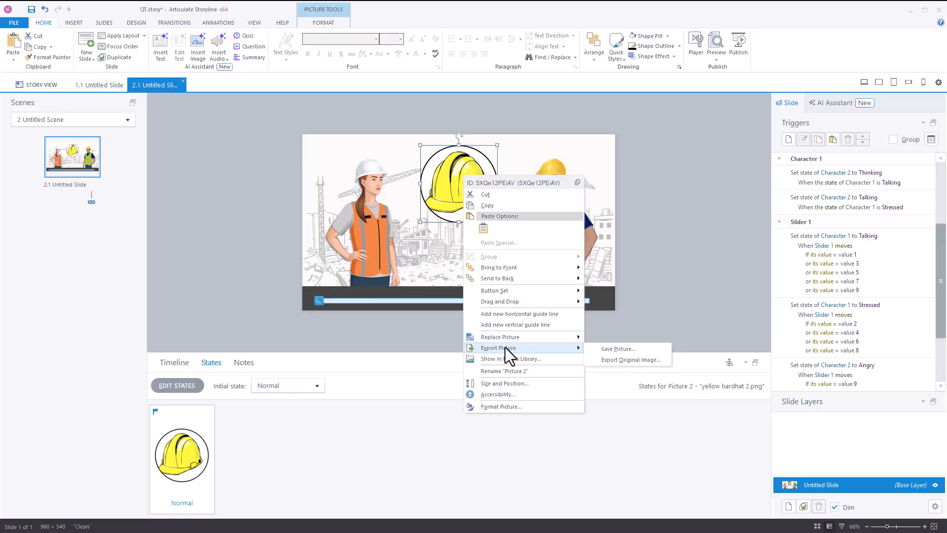
click(616, 350)
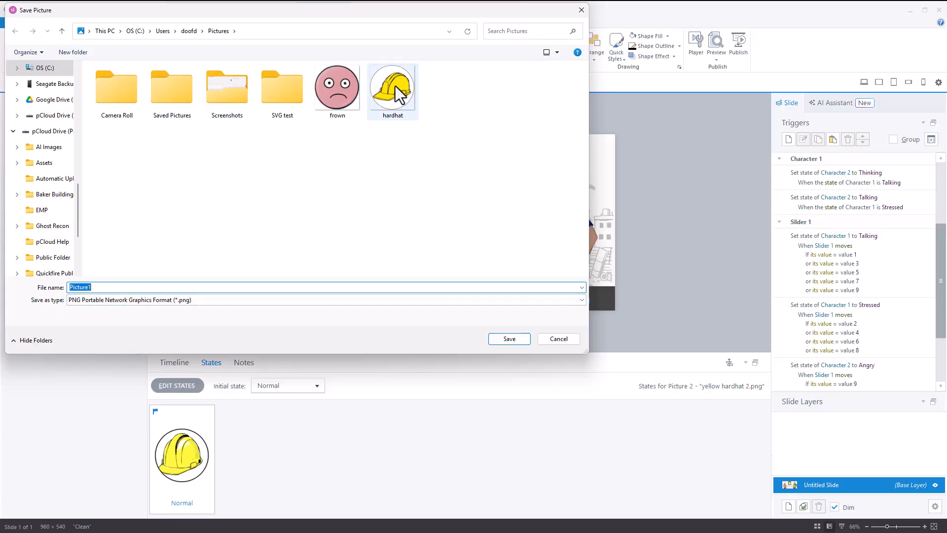
click(395, 86)
click(511, 340)
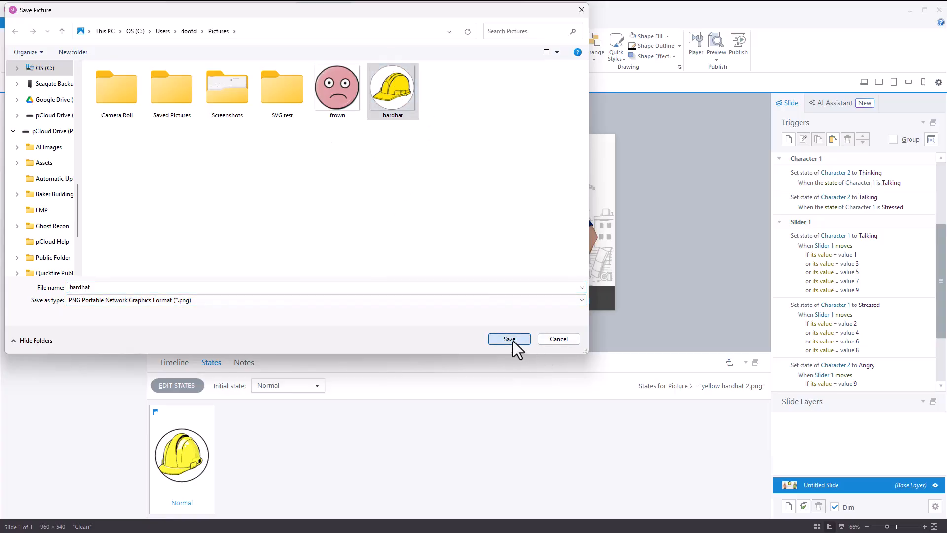
click(458, 384)
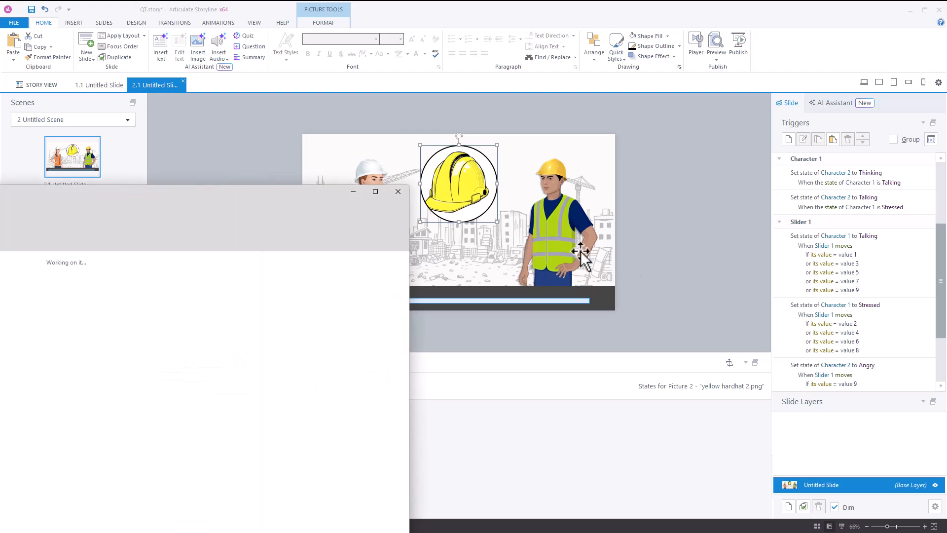
click(399, 192)
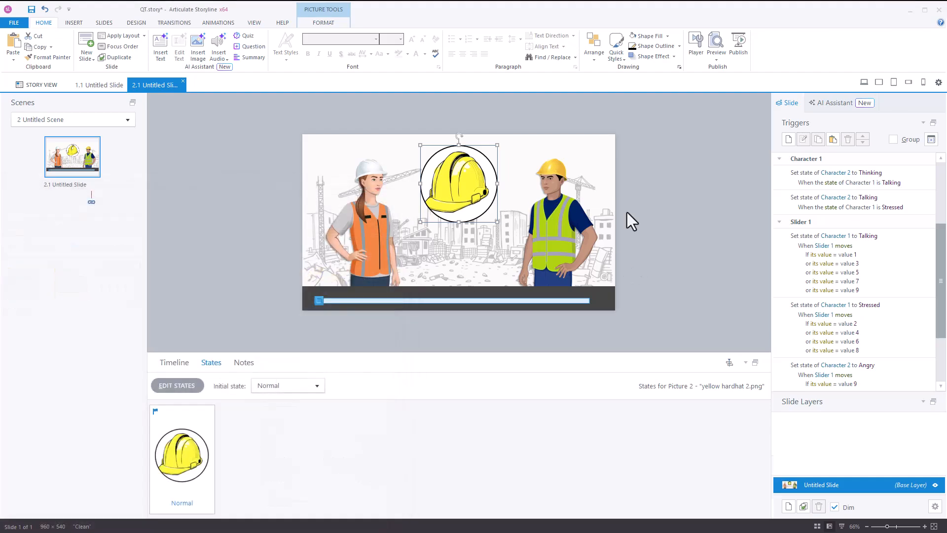
Step: Fill the slider's thumb with the hardhat picture file and delete the standalone hardhat picture from the slide
click(627, 212)
click(318, 304)
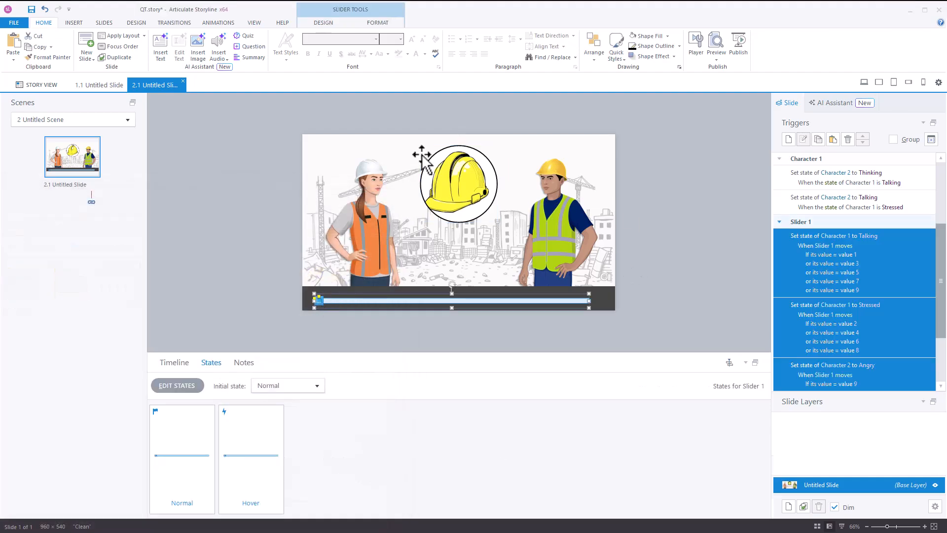
click(371, 22)
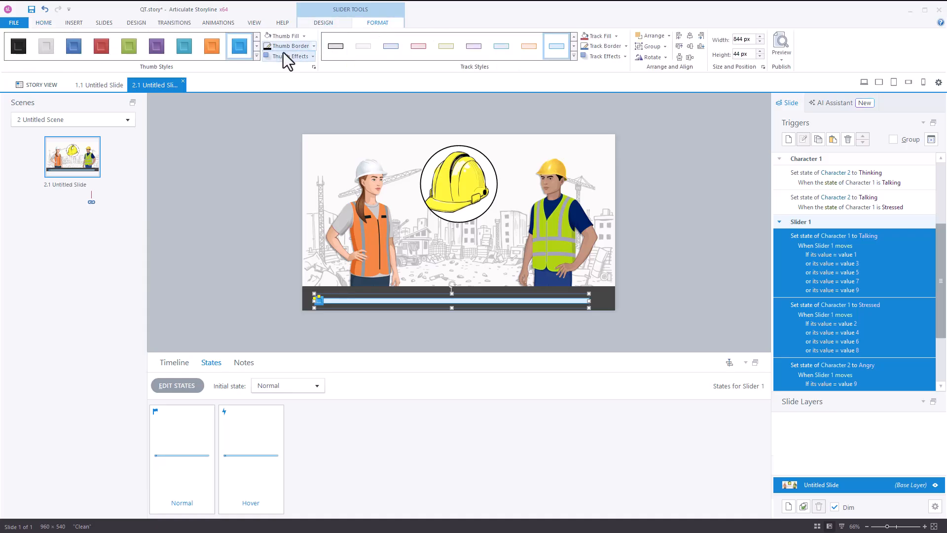
click(304, 36)
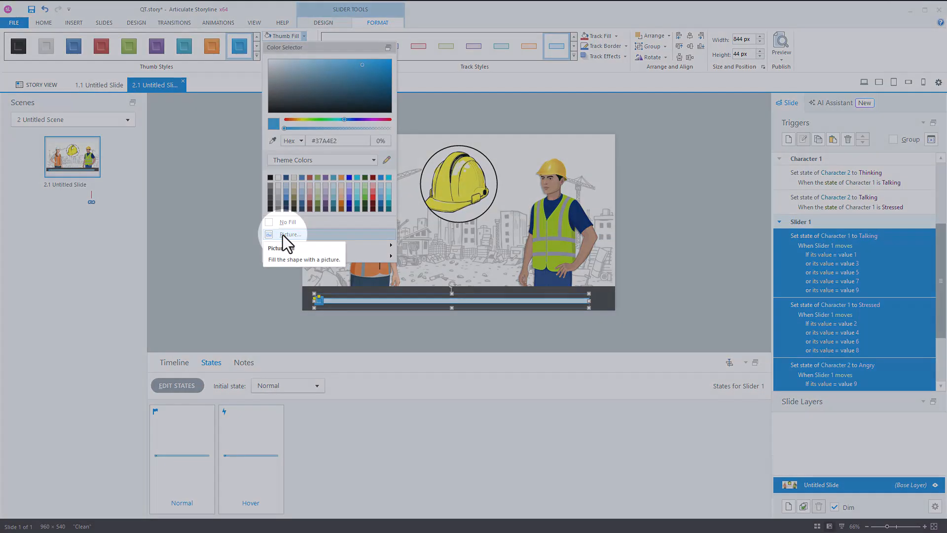
click(283, 235)
click(379, 88)
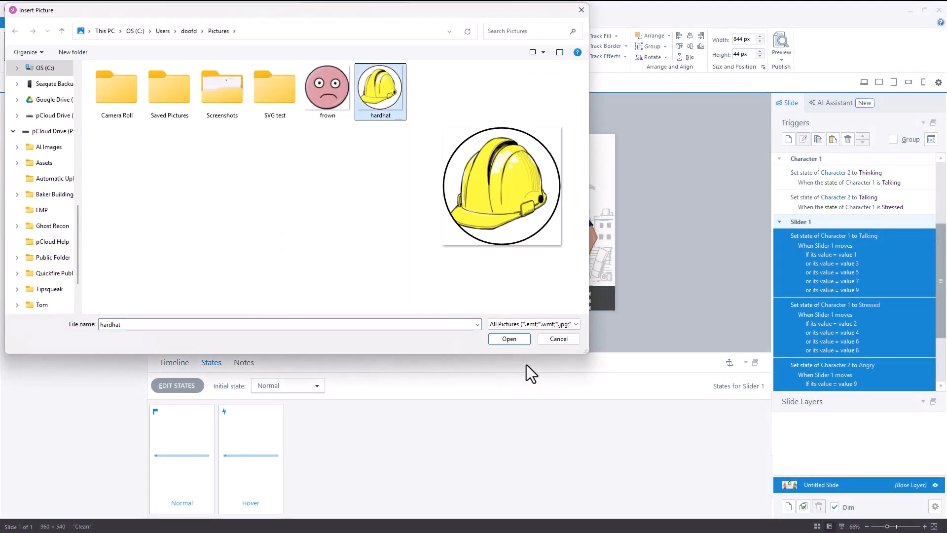
click(509, 339)
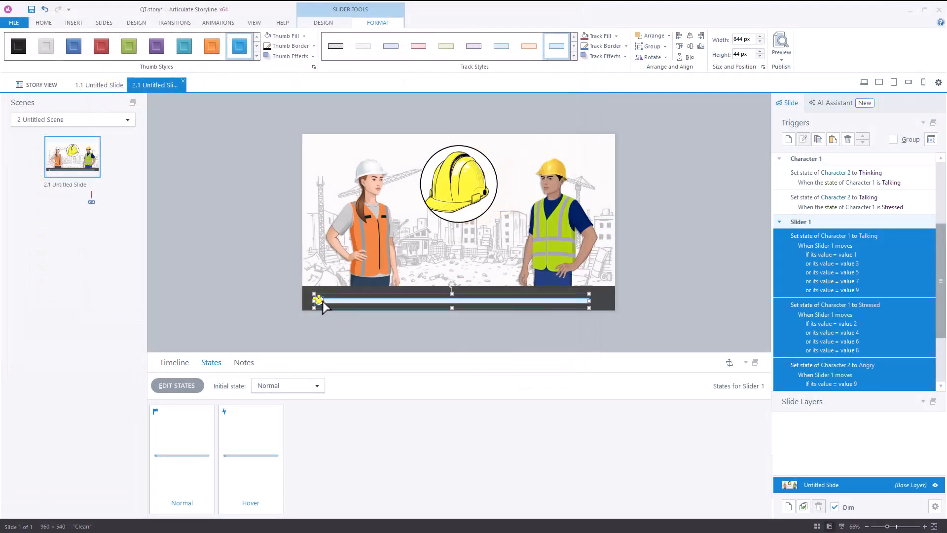
click(458, 189)
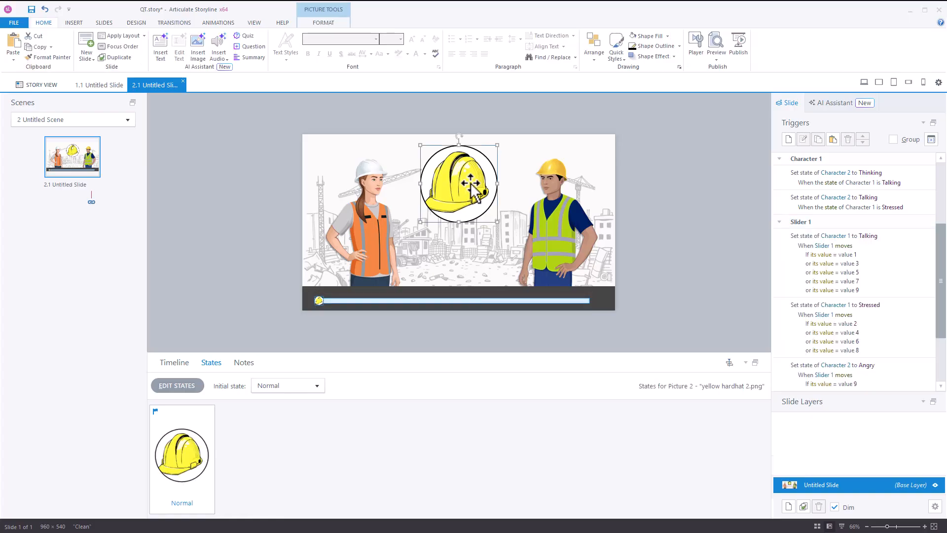
key(Delete)
Step: Set the slider thumb's border to No Outline
click(416, 303)
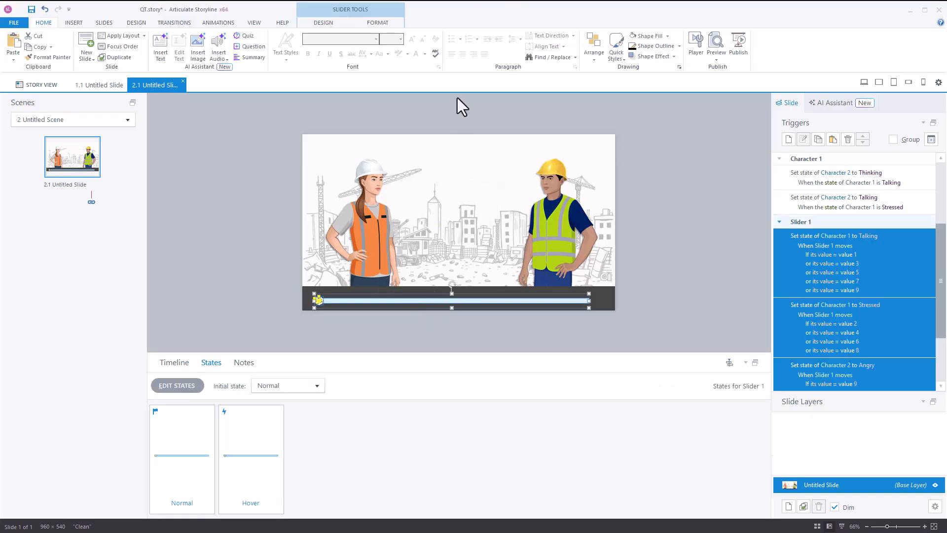
click(376, 23)
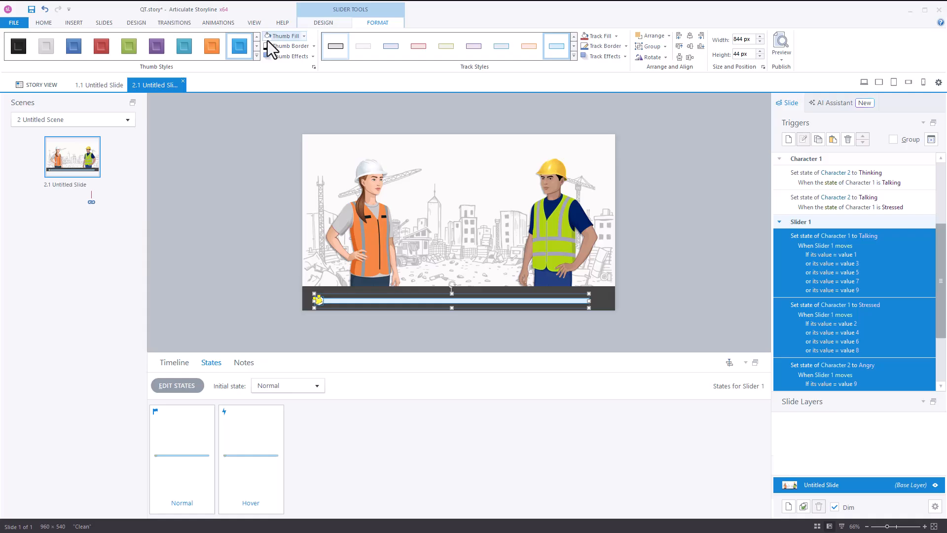
click(312, 47)
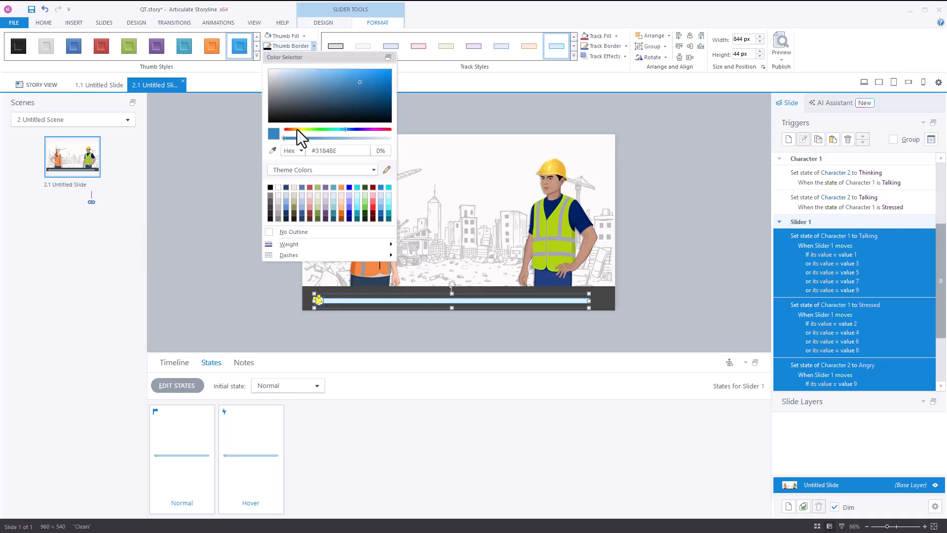
click(293, 231)
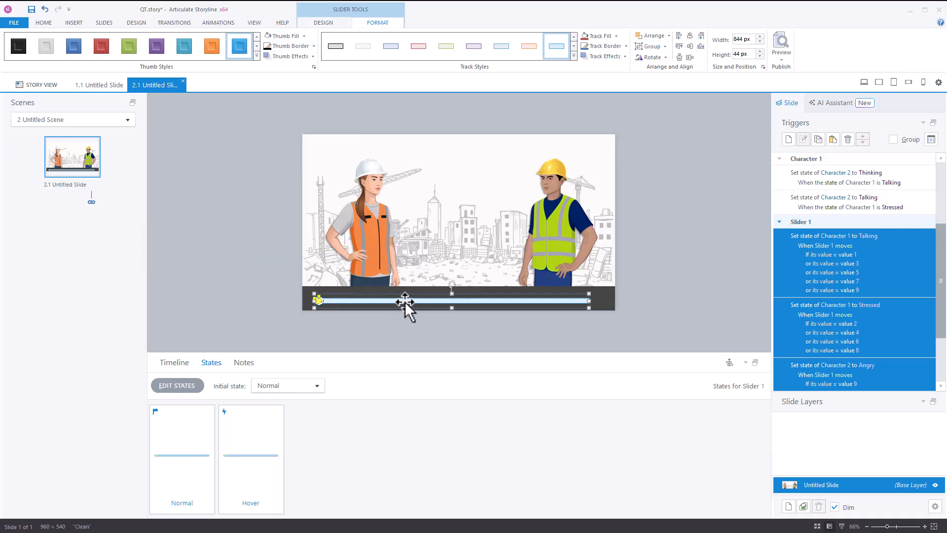
Step: Make the slider's track invisible by setting it to No Fill and No Outline
click(616, 37)
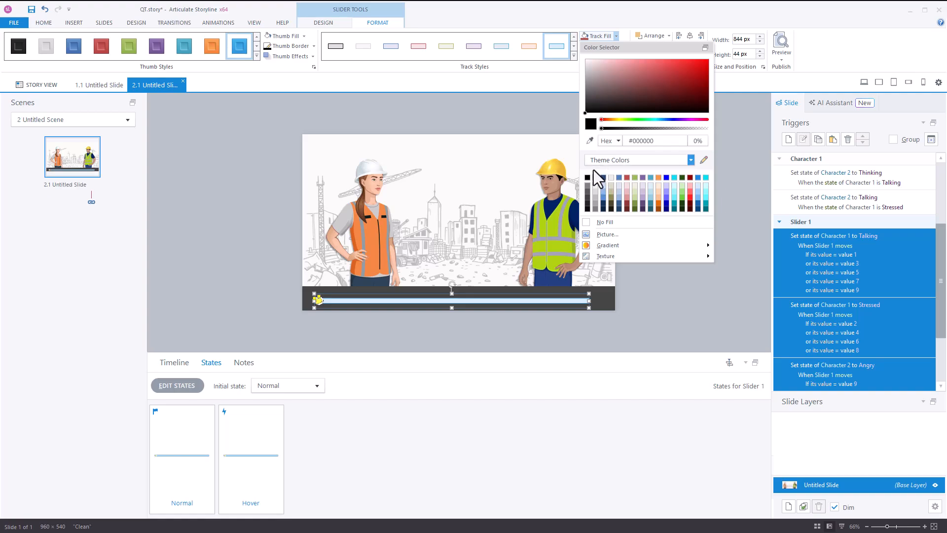
click(596, 223)
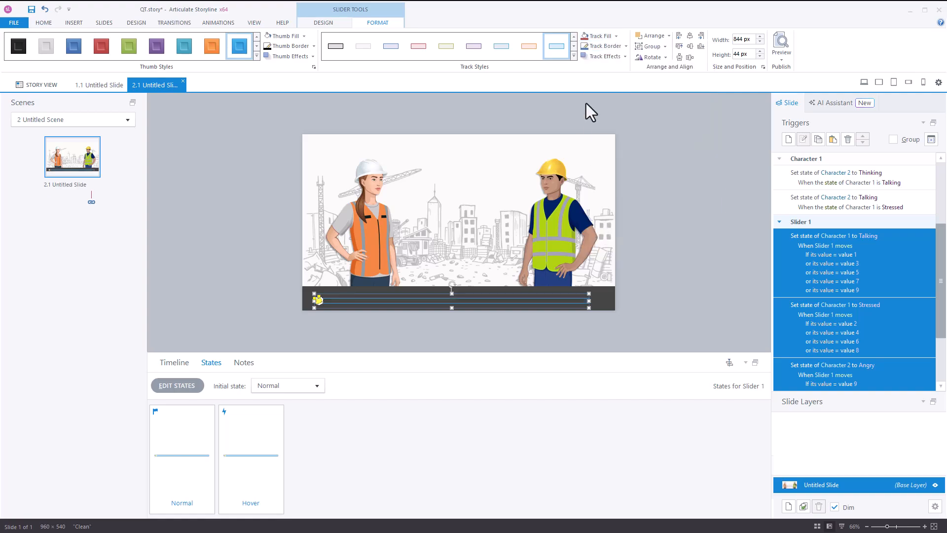
click(625, 46)
click(602, 235)
click(659, 262)
Step: Increase the slider's height up to the dark bar's upper edge to enlarge the hardhat thumb
click(317, 297)
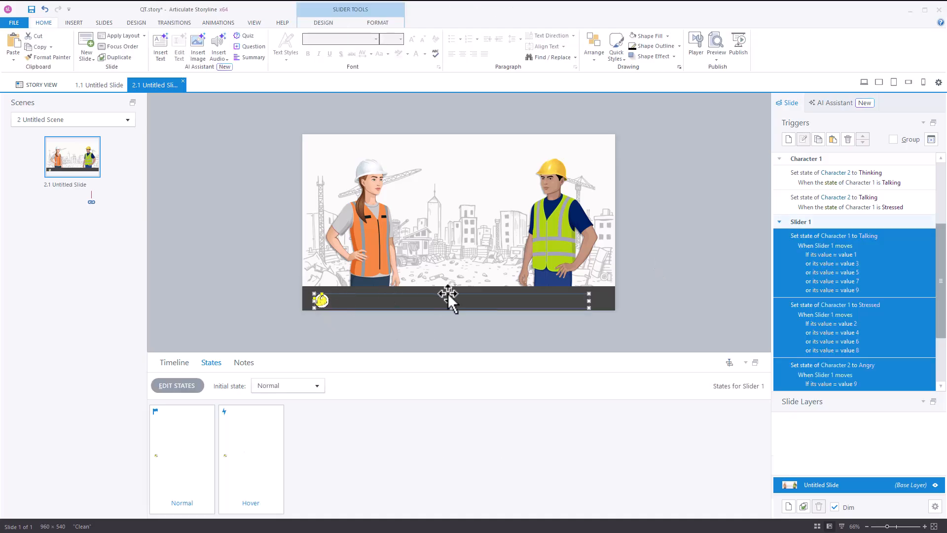
drag(451, 294, 452, 290)
drag(451, 286, 452, 286)
Step: Preview this slide and test the hardhat thumb by moving it to the far end and back to the middle
click(715, 55)
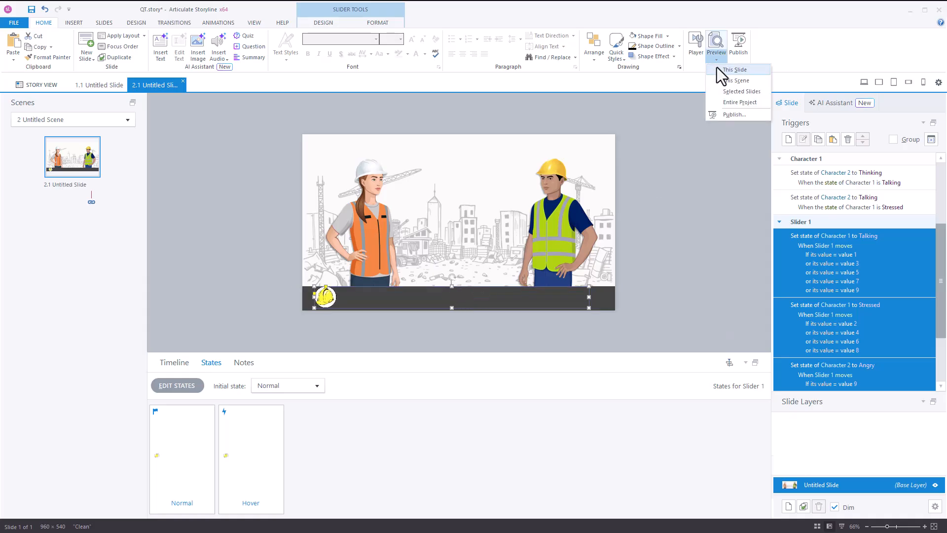
click(718, 67)
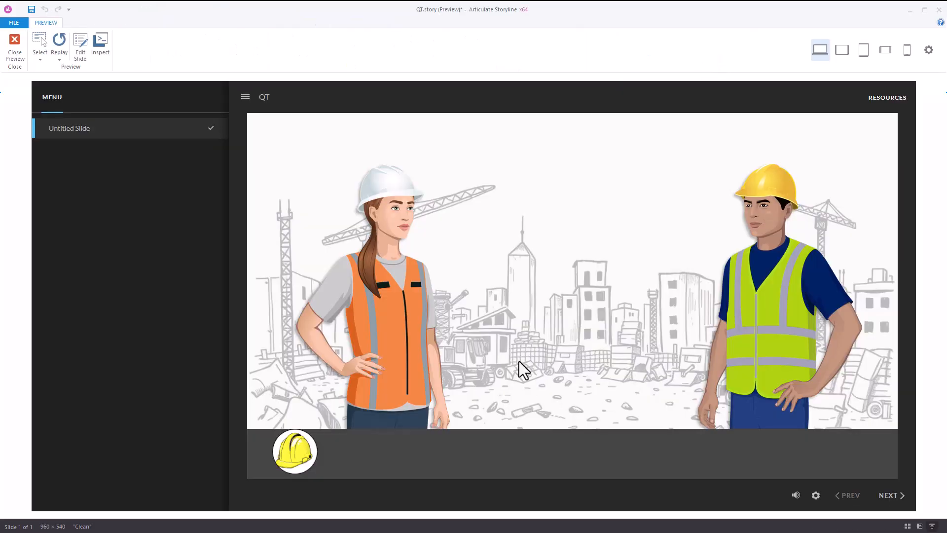
drag(302, 461, 860, 452)
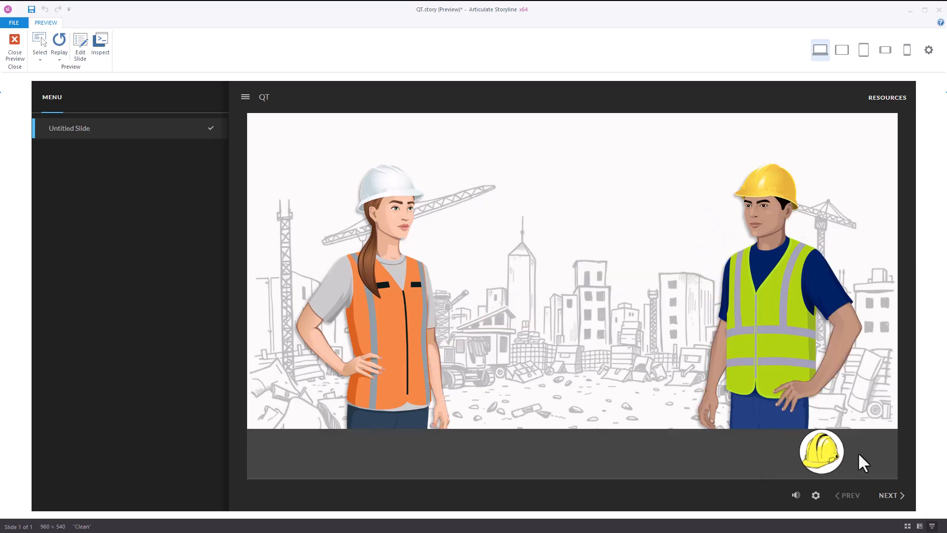
drag(799, 456, 553, 457)
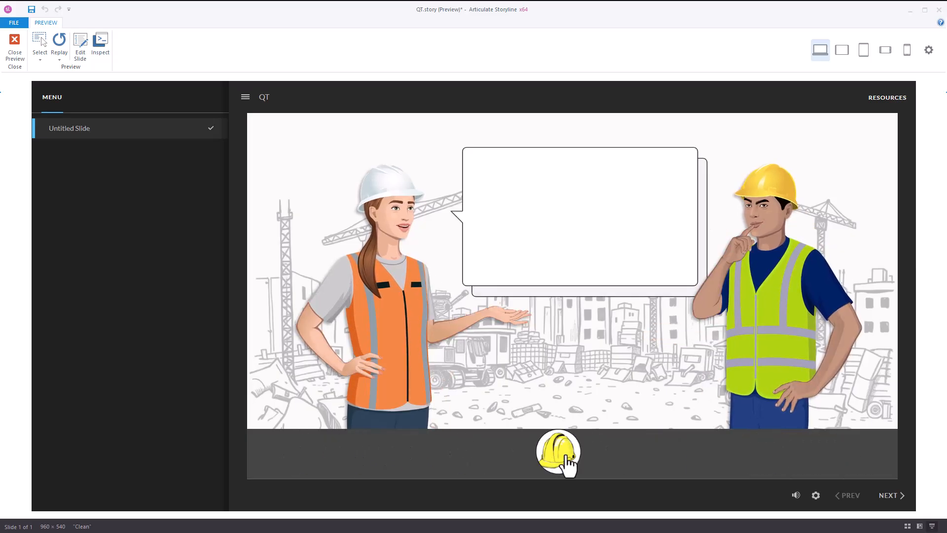